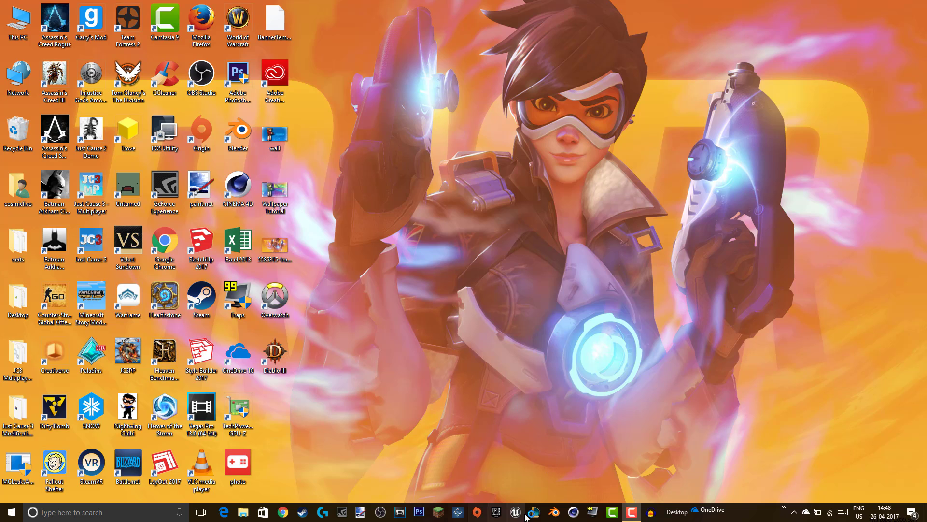
- Launch Photoshop, pin Battle.net, and reorder the Origin, League and Epic taskbar icons
click(572, 513)
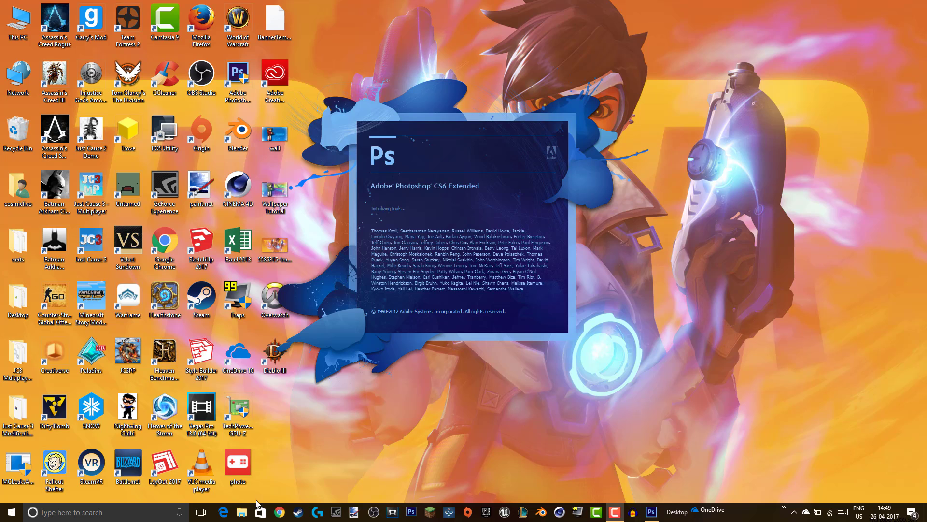
drag(130, 473, 308, 513)
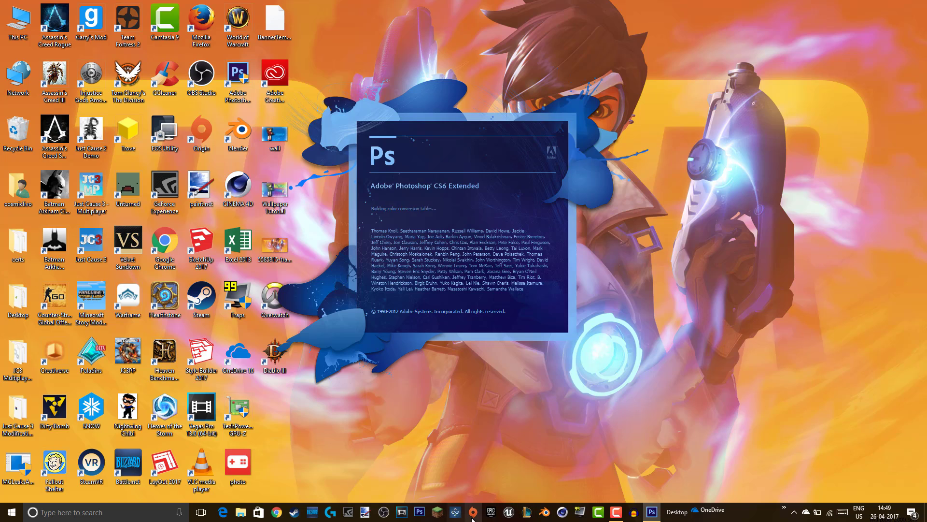
drag(473, 519, 358, 519)
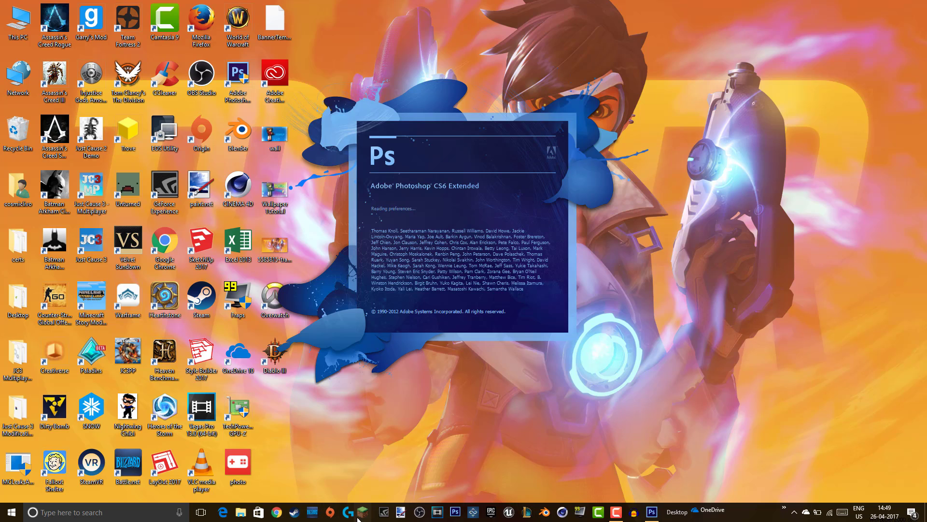
drag(527, 515, 437, 516)
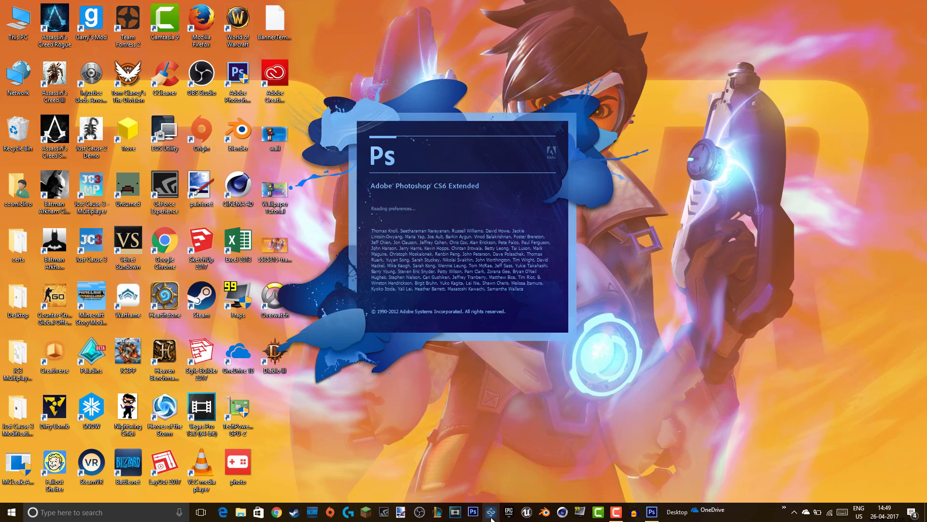
drag(509, 517, 460, 518)
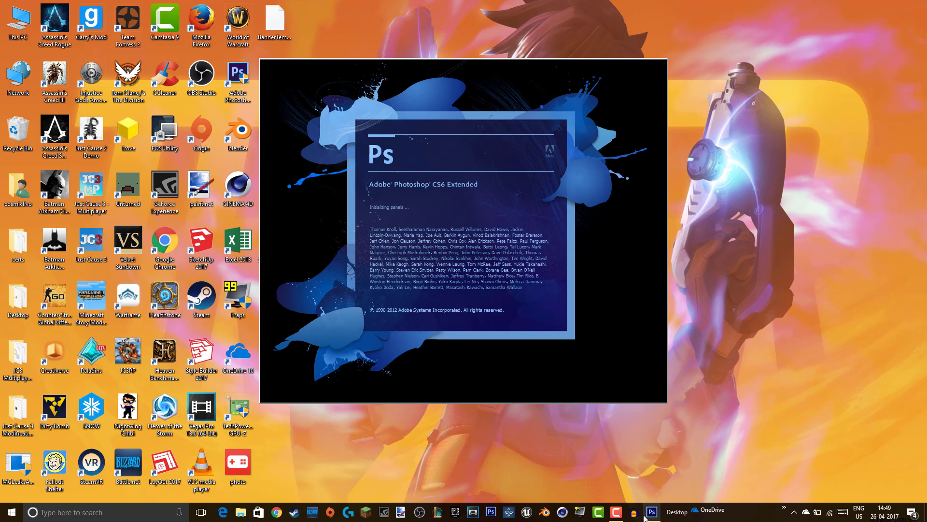
- Bring up the screen recorder's panel, then show the desktop
mouse_move(623, 515)
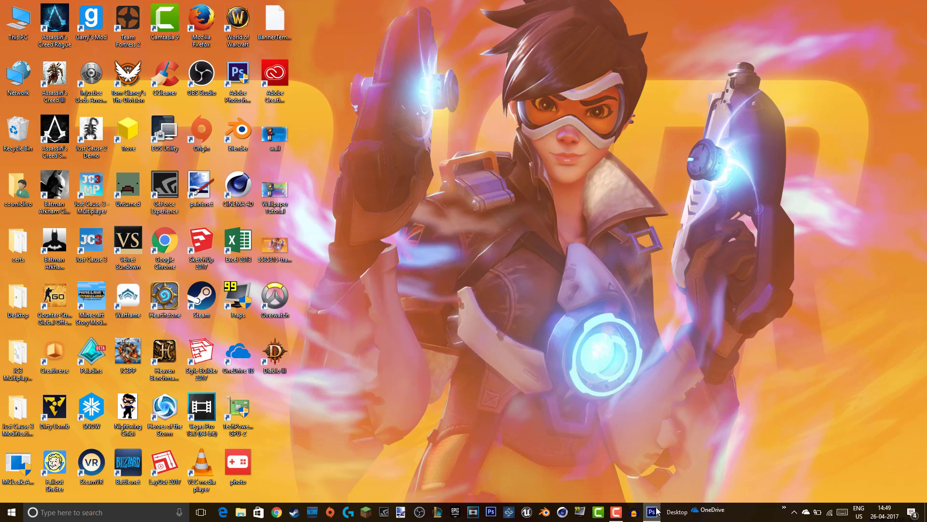
mouse_move(657, 511)
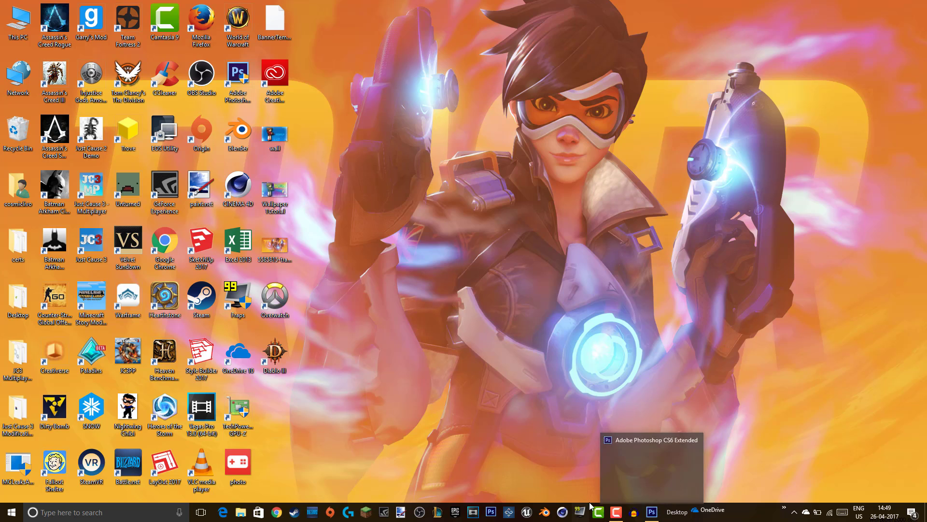
click(616, 511)
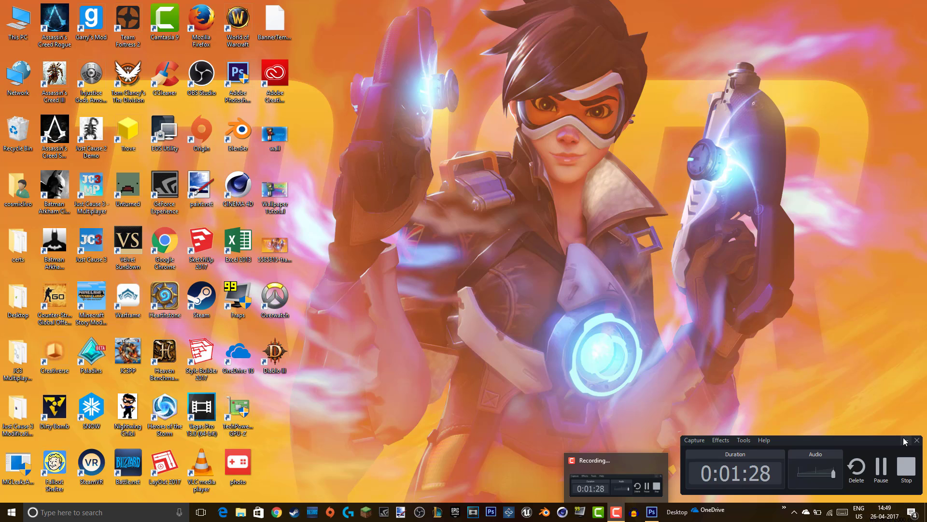
click(920, 508)
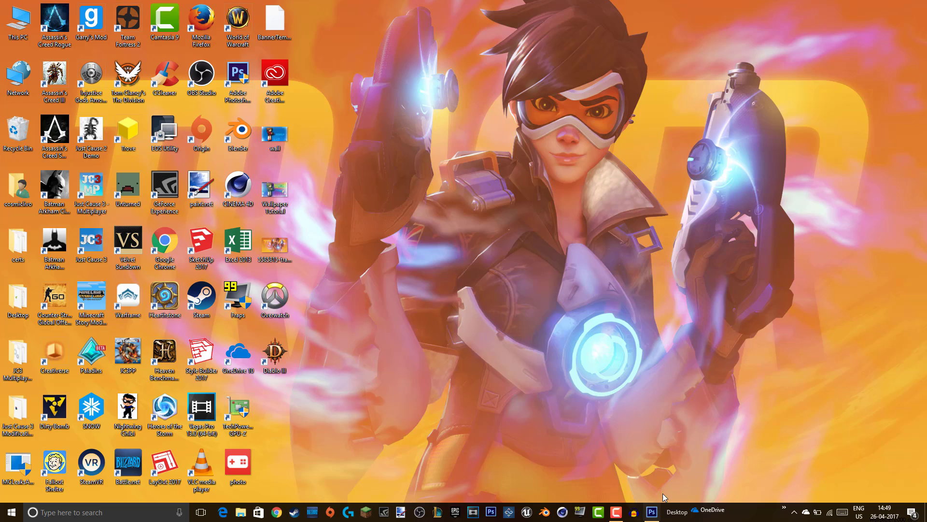
mouse_move(651, 512)
- Start a new document from the Thumbnail Template preset (1280×720, 72 ppi)
click(652, 513)
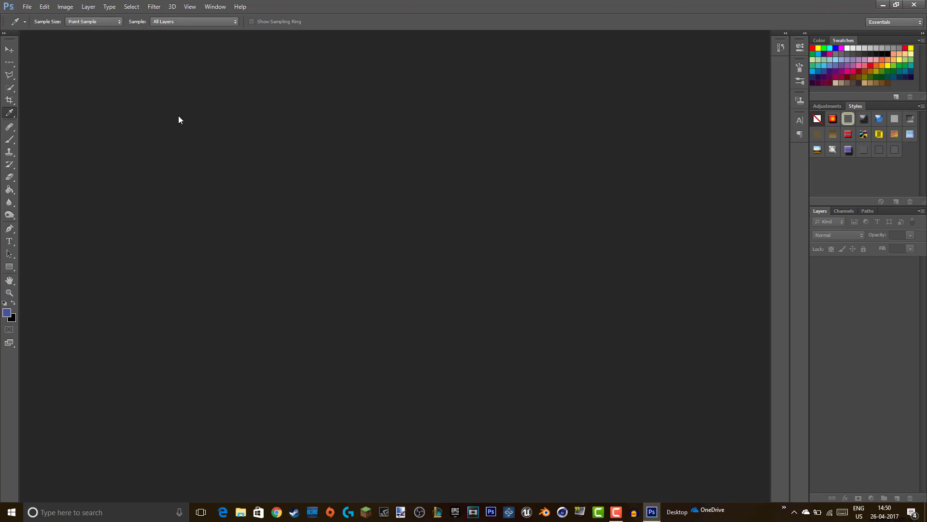
click(26, 7)
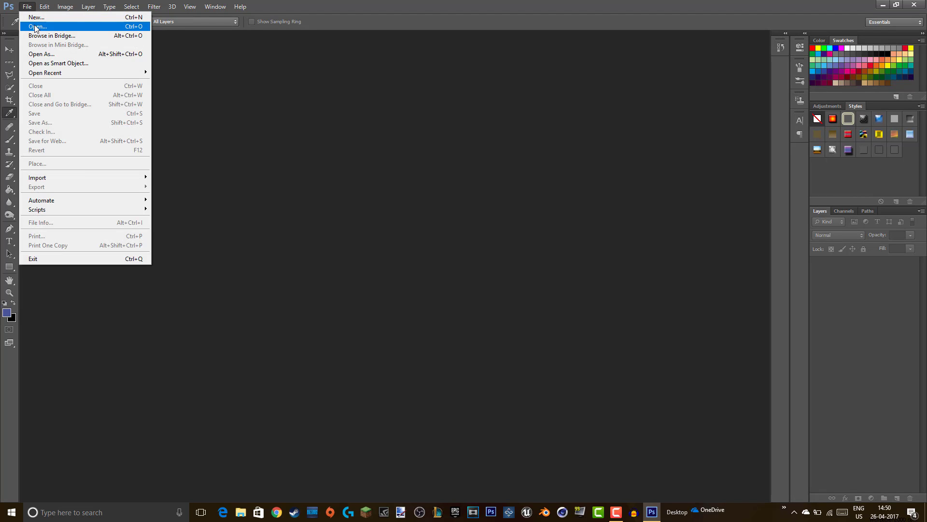
click(36, 27)
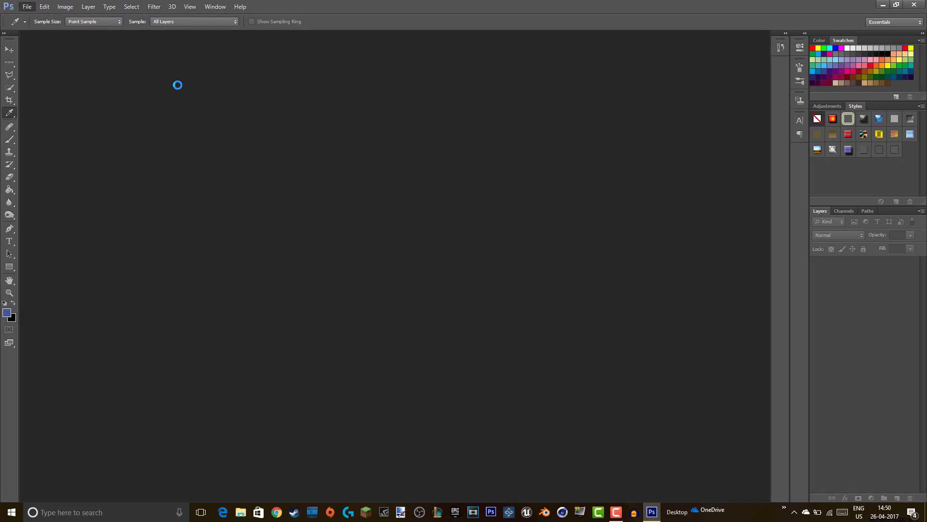
click(290, 99)
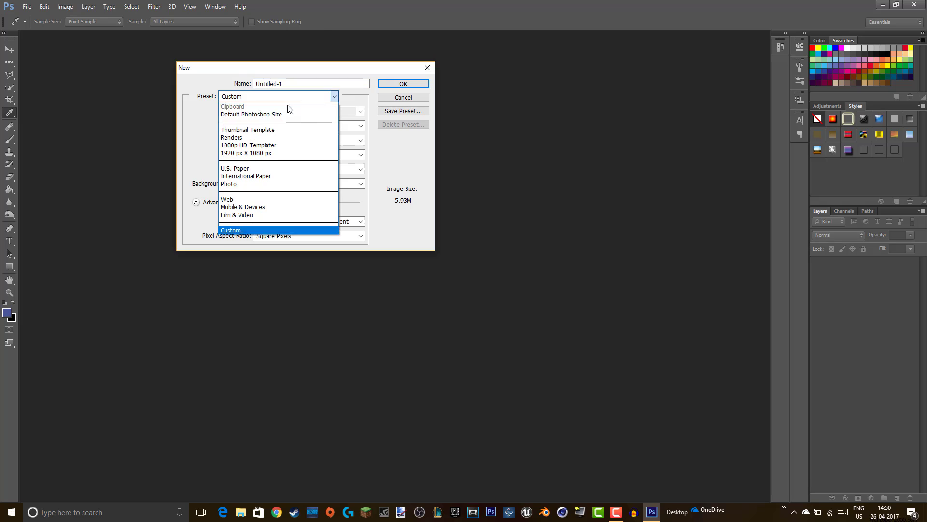
click(281, 130)
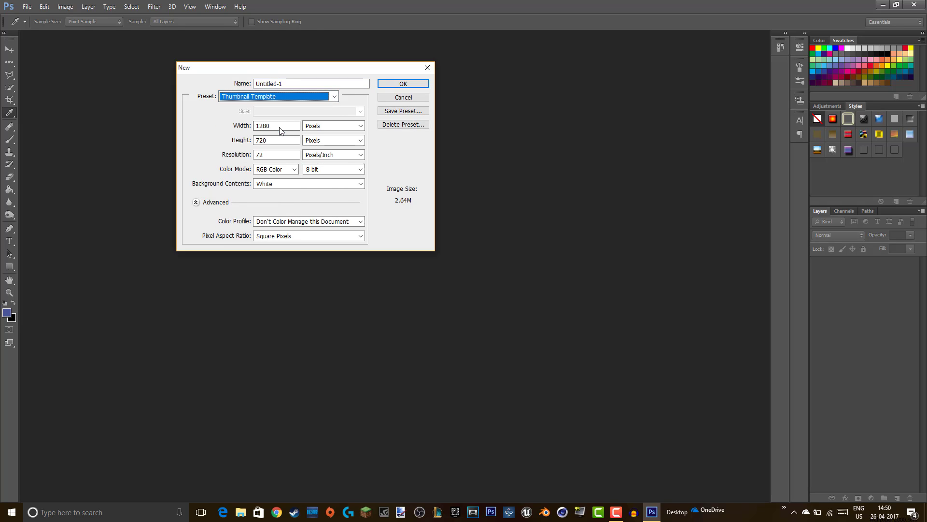
click(275, 129)
click(278, 136)
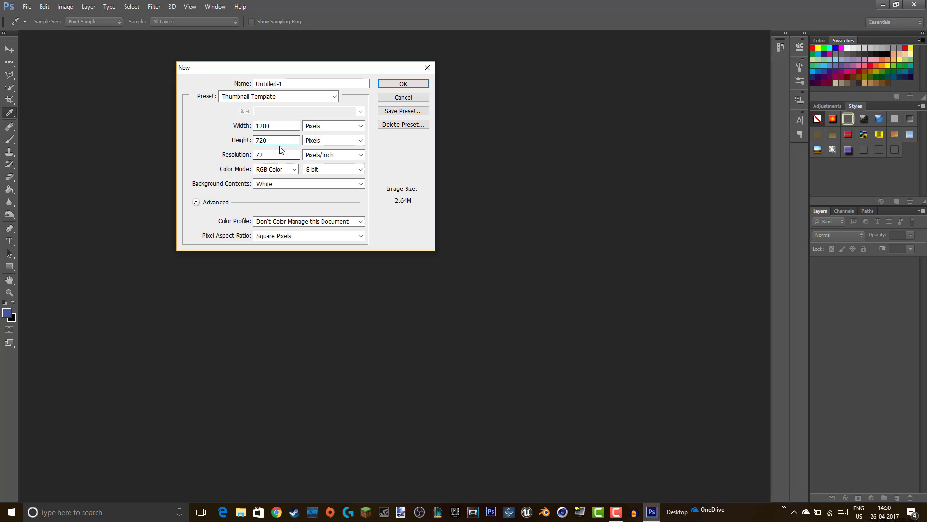
- Name the document 'Overwatch Thumbnail' and create it
click(353, 84)
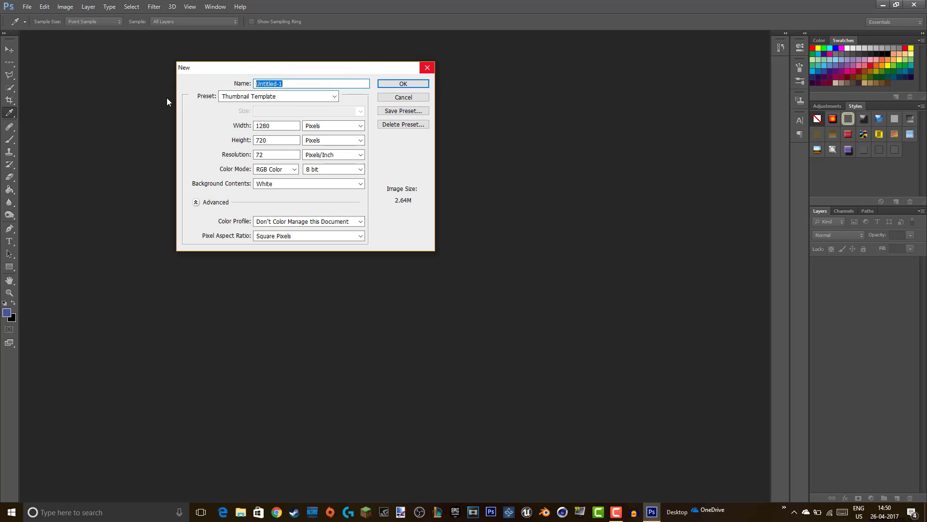
key(BackSpace)
text(o)
text(Overwa)
text(tch Thu)
text(mbnail)
key(ctrl+a)
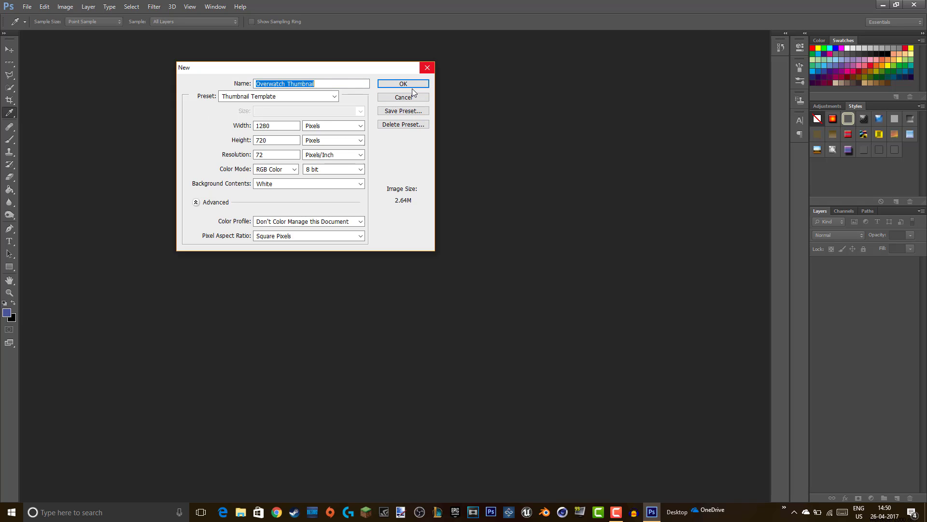
click(414, 87)
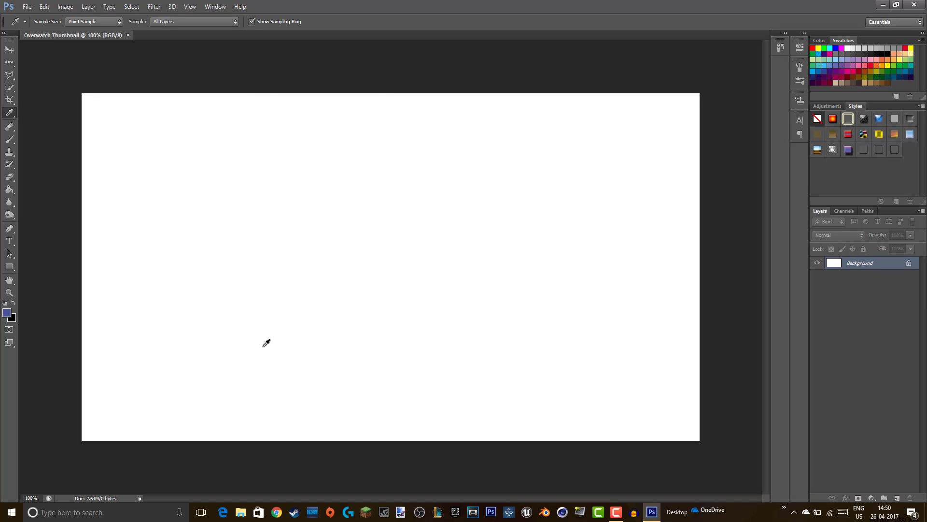
click(28, 6)
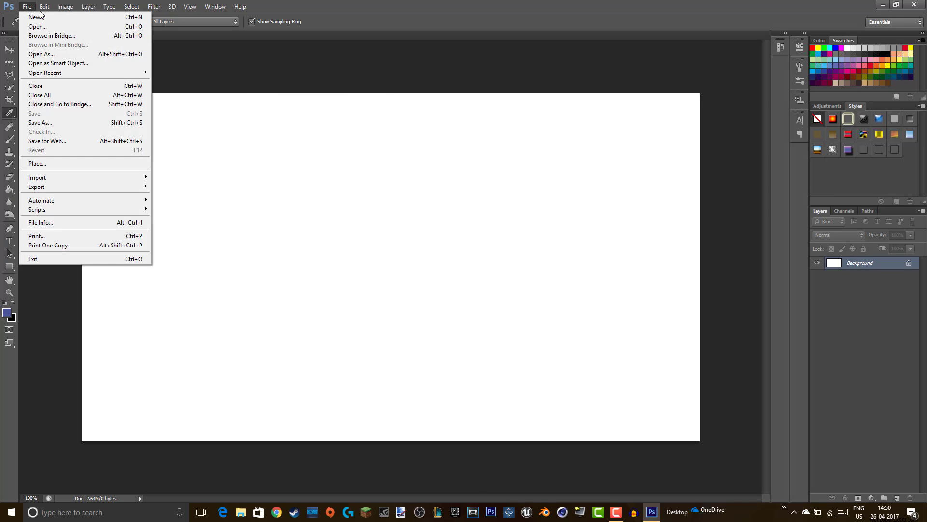
click(374, 61)
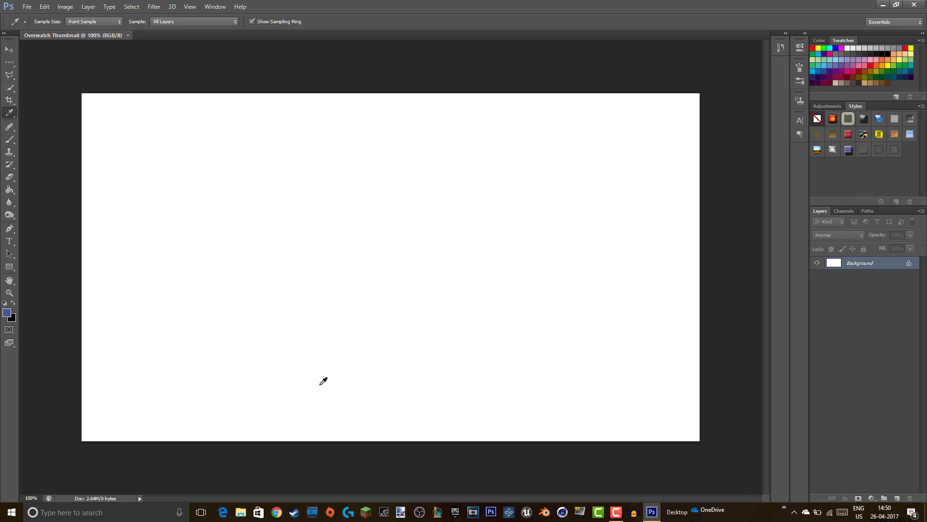
- Search Google Images for 'overwatch background' in Chrome
click(277, 514)
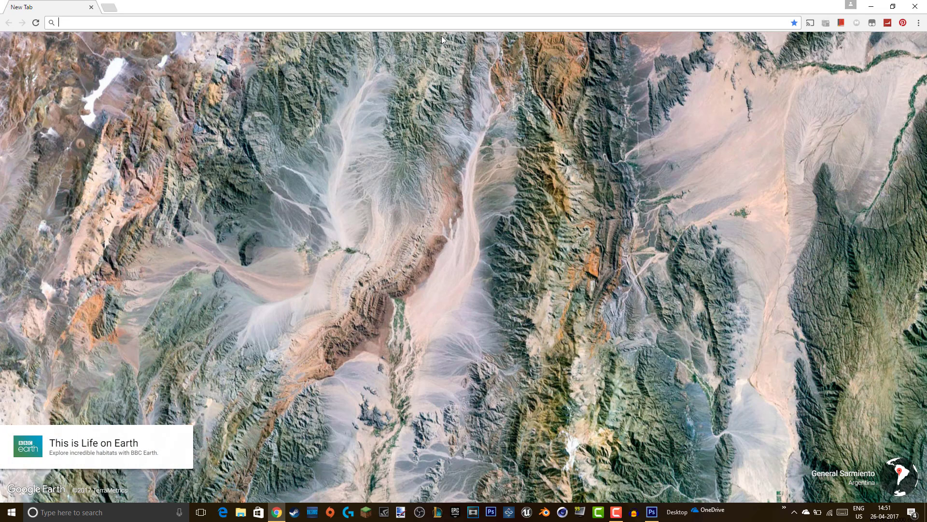
text(overwatc)
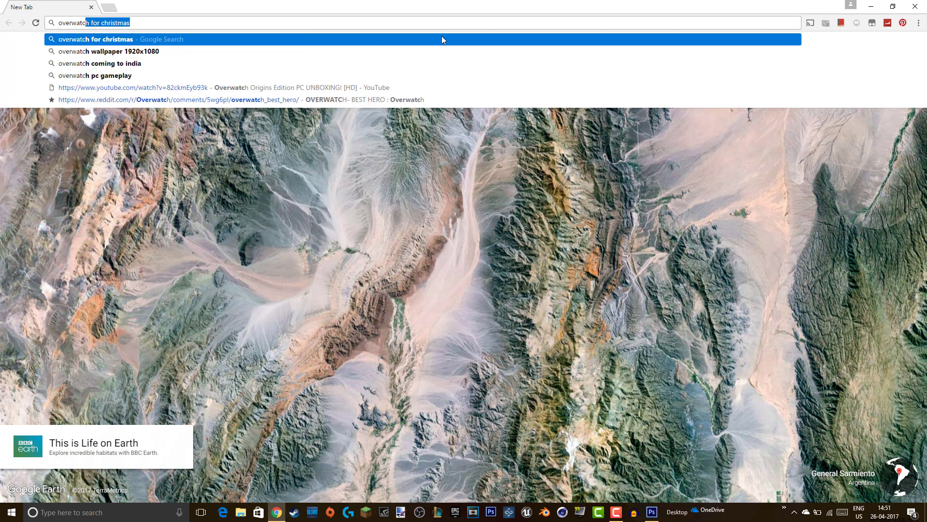
text(h ba)
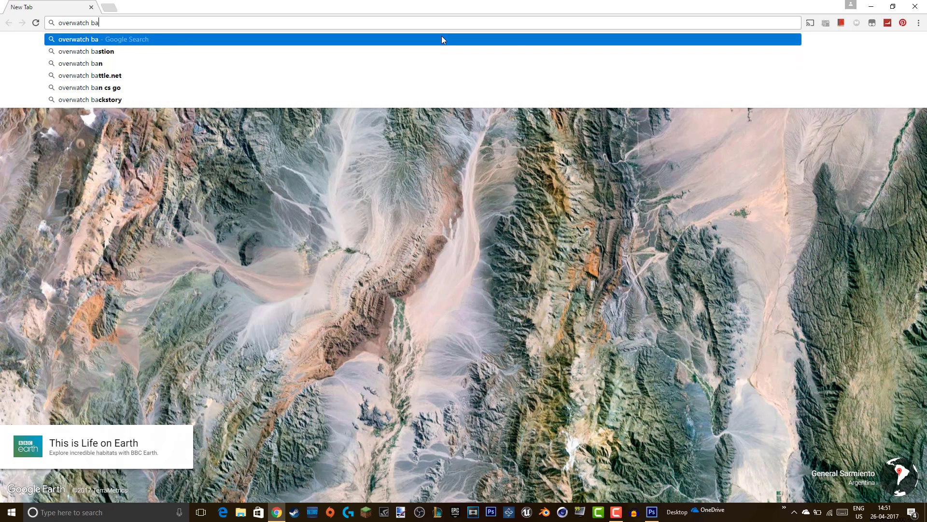
text(ck)
key(Down)
key(Down)
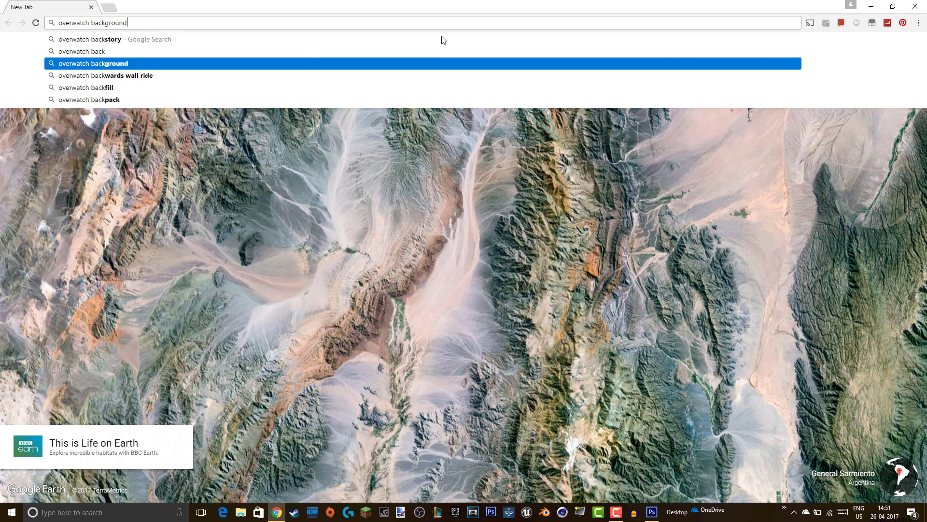
key(Return)
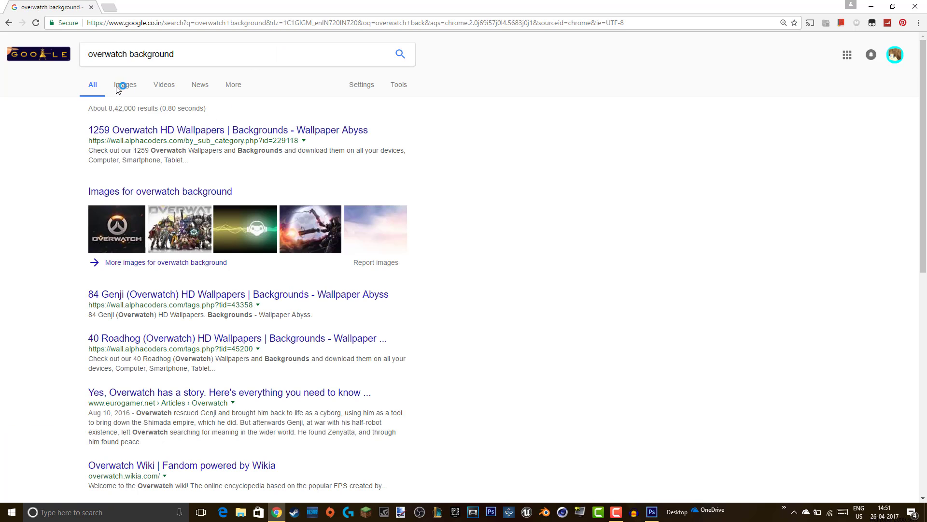
click(117, 87)
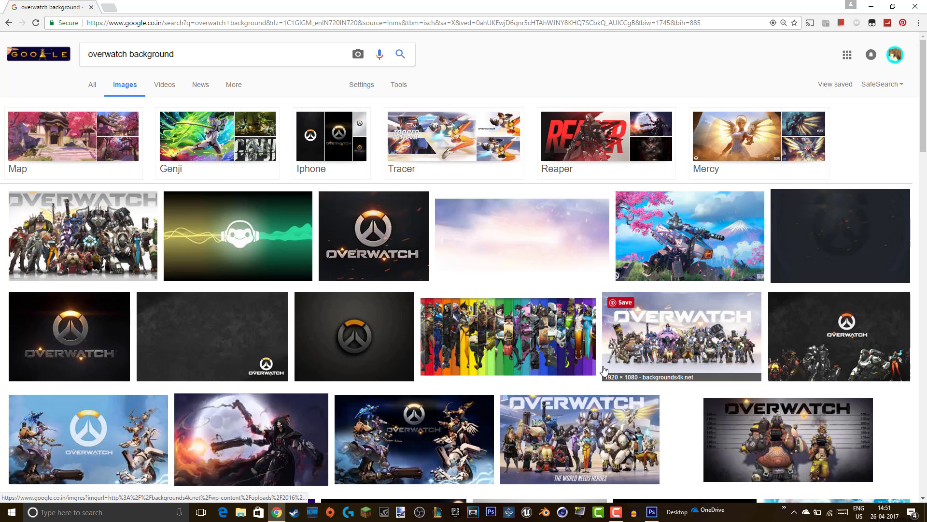
- Scroll the image results and open the Hanamura castle picture's preview
click(461, 369)
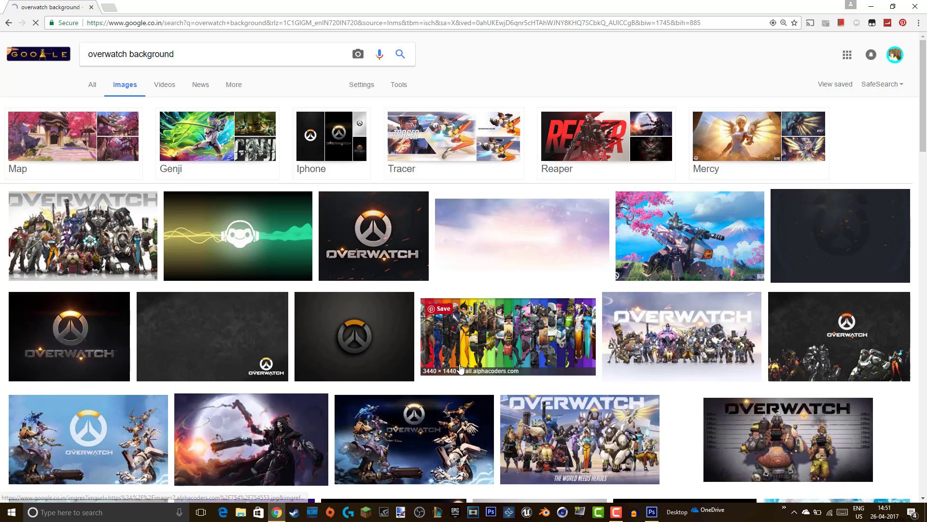
scroll(460, 370, down, 4)
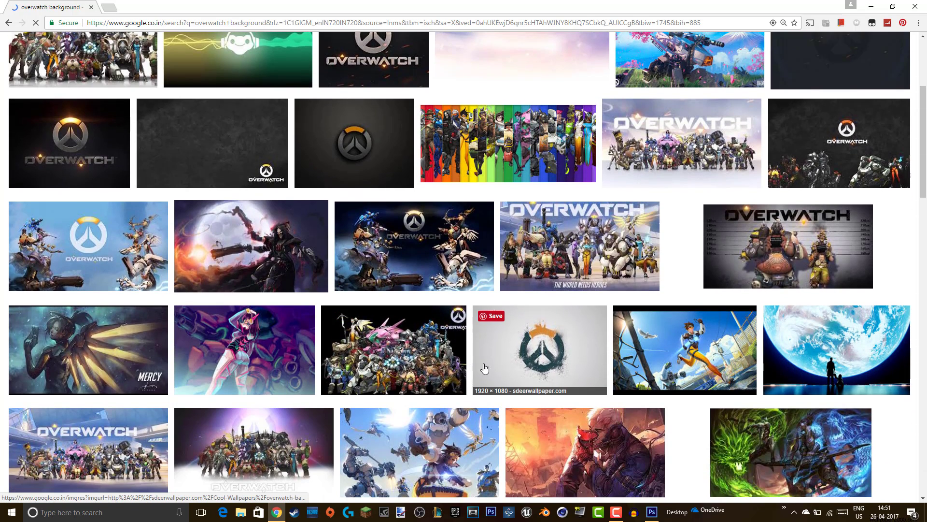
scroll(390, 370, down, 4)
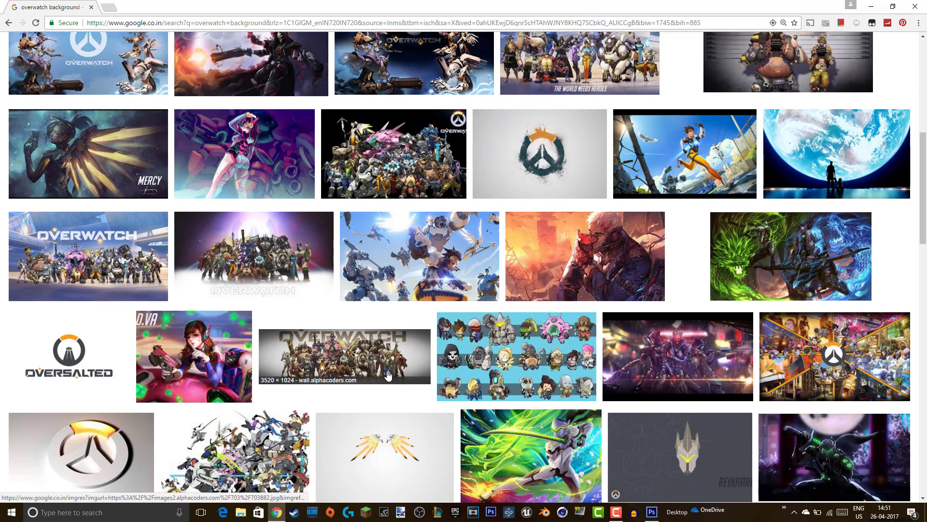
scroll(389, 372, down, 7)
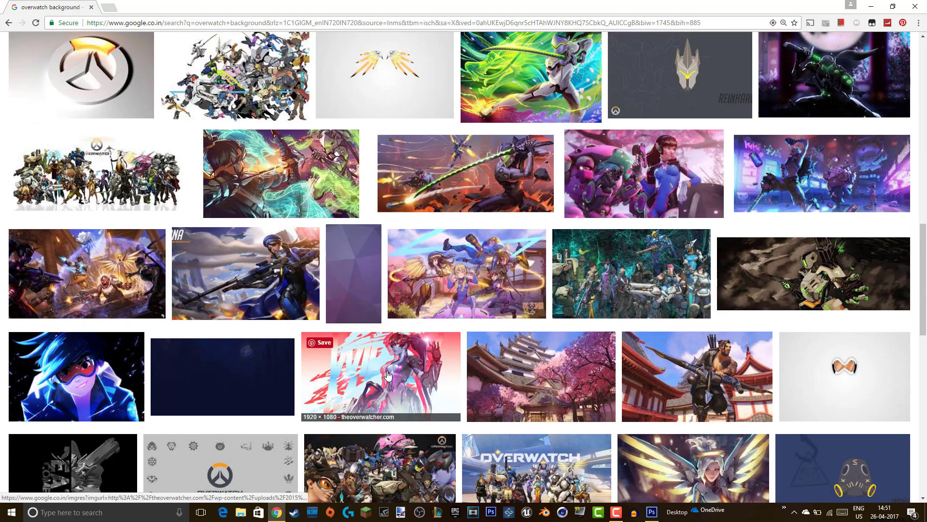
scroll(386, 370, down, 1)
scroll(388, 372, down, 1)
scroll(388, 374, down, 1)
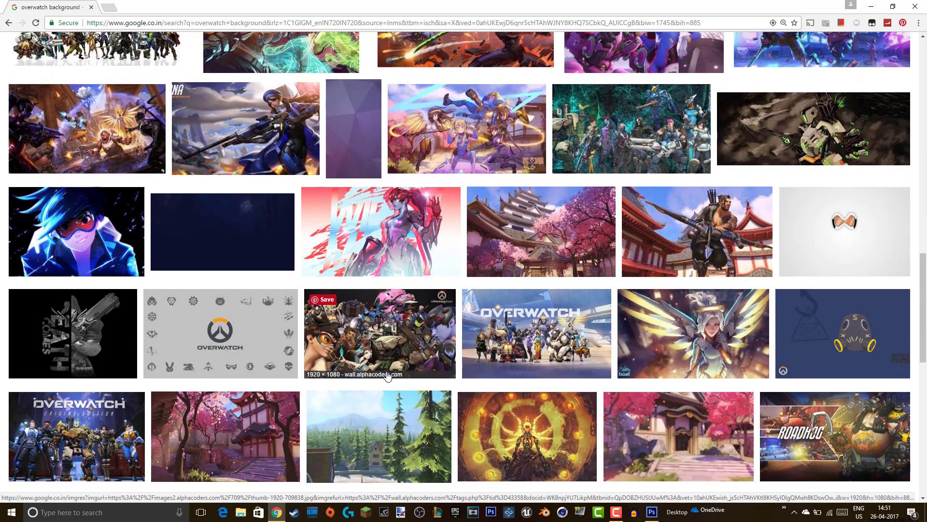
click(547, 238)
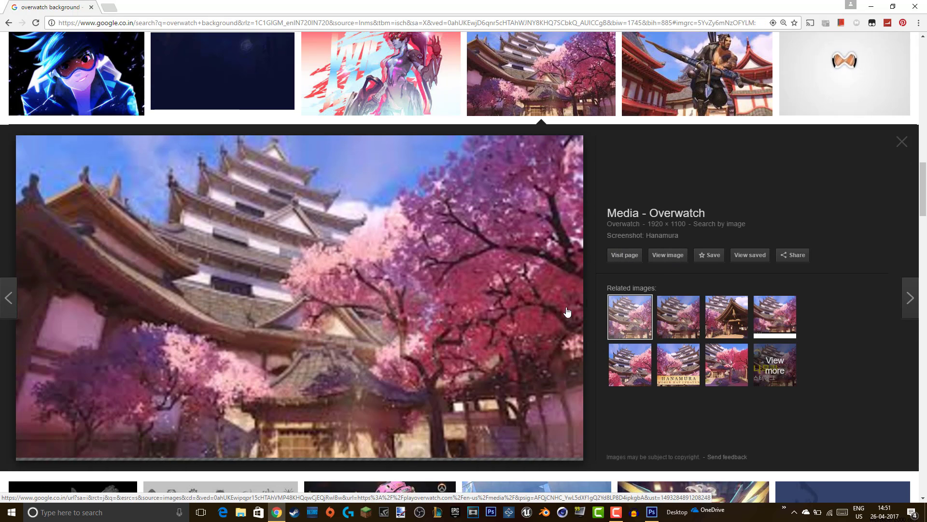
- Open the full-size Hanamura screenshot in its own tab and save it as Hanamura.jpg
click(664, 254)
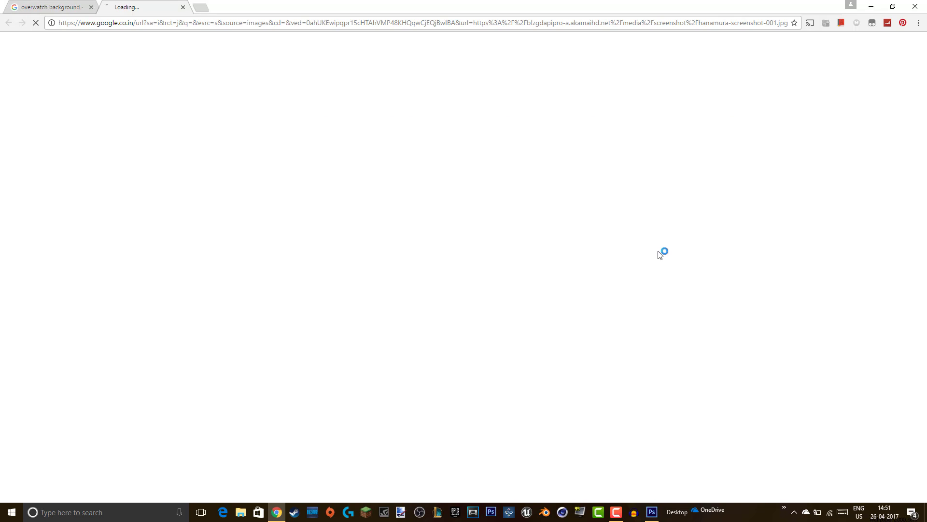
click(91, 8)
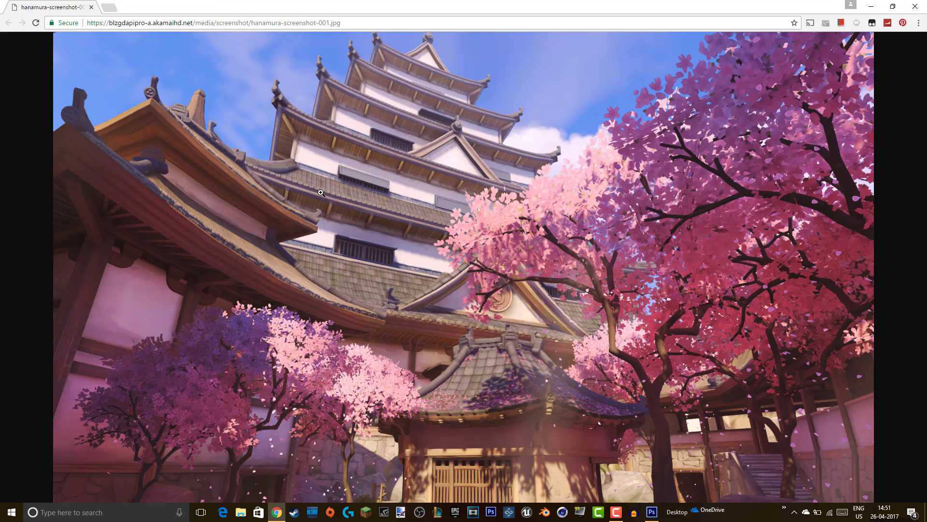
right_click(321, 192)
click(352, 212)
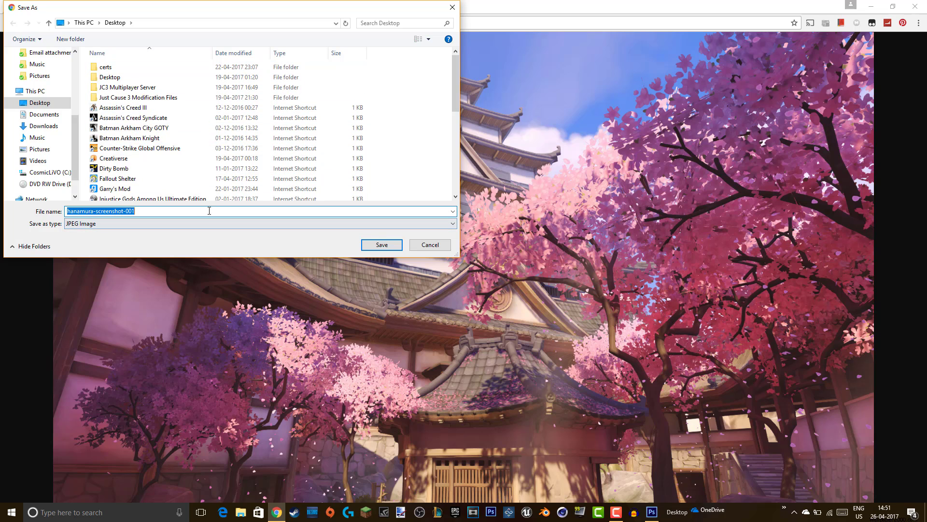
key(BackSpace)
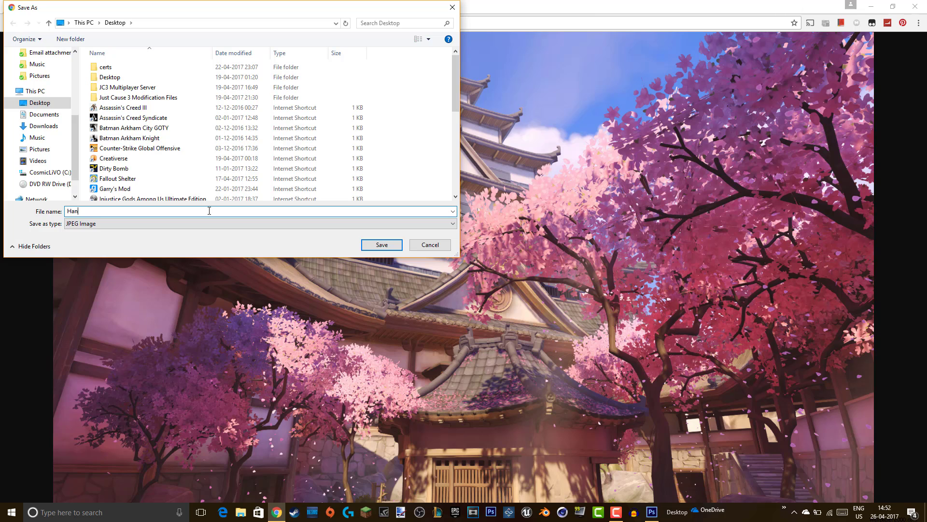
key(Caps_Lock)
text(MU)
key(Caps_Lock)
click(382, 245)
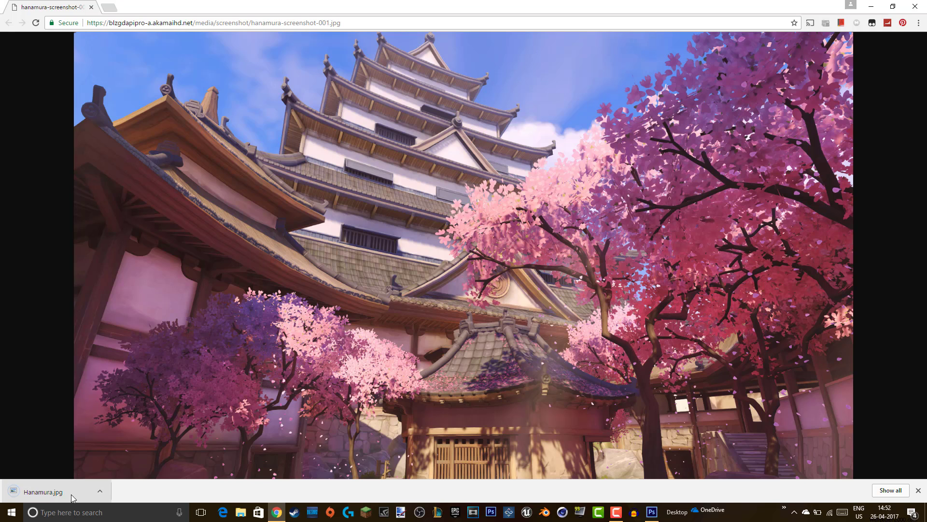
- Drag the downloaded Hanamura.jpg into Photoshop to open it as a document
click(652, 515)
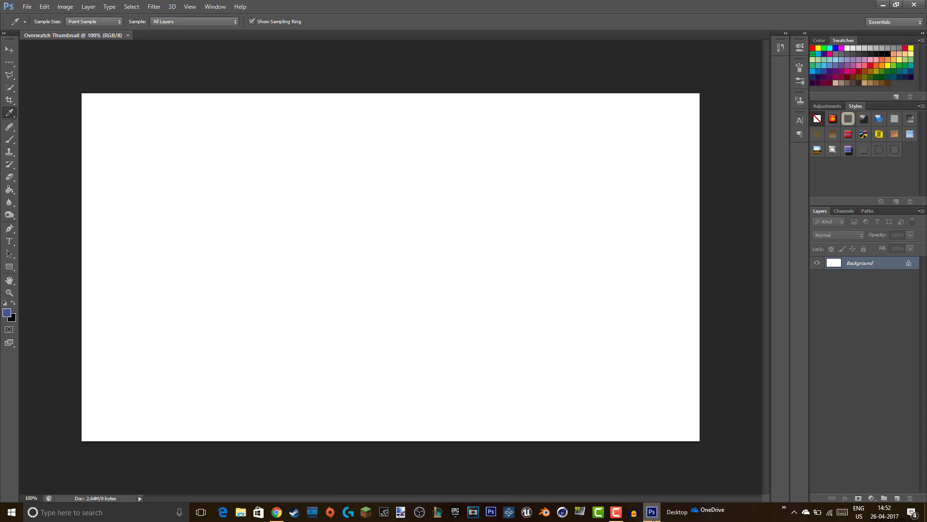
click(652, 516)
drag(52, 496, 646, 505)
click(616, 512)
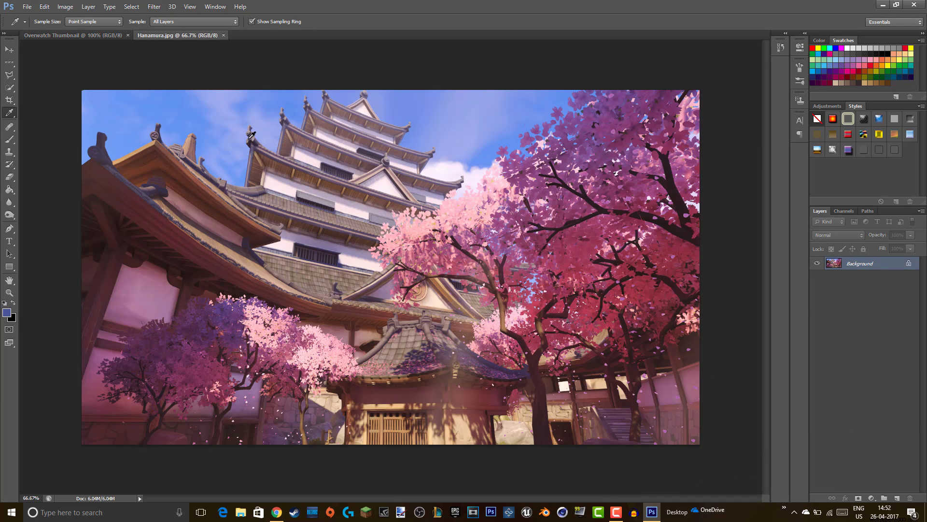
- Close the blank Overwatch Thumbnail document and cancel the New Layer dialog
click(129, 34)
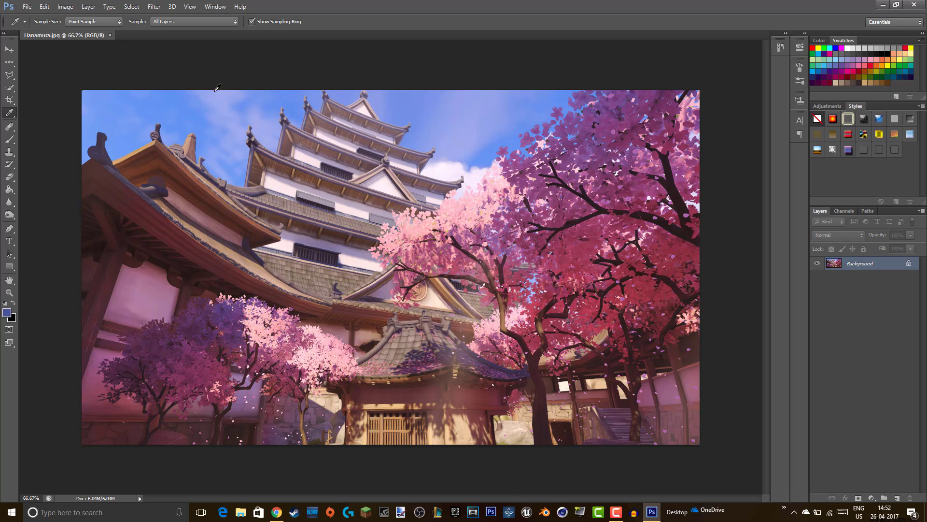
double_click(867, 265)
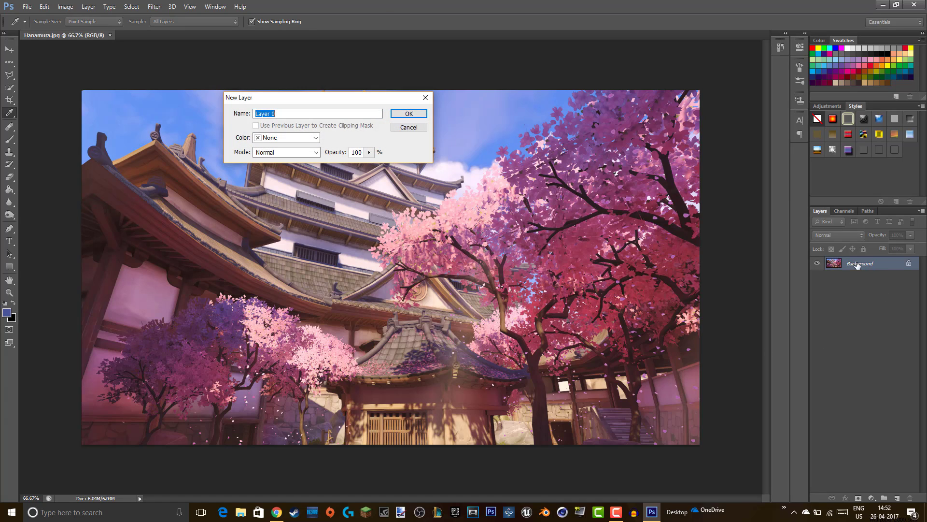
click(409, 127)
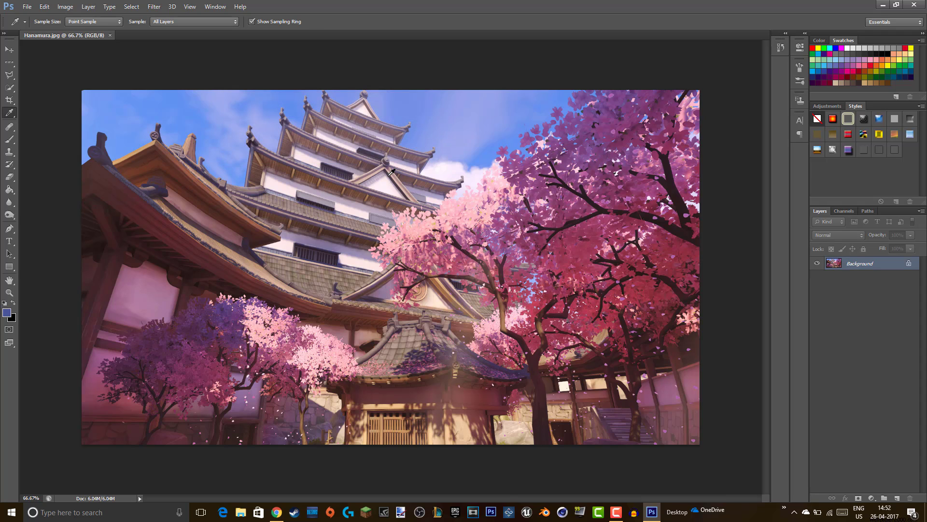
- Create a new layer and rename it 'Shadow Effect'
click(897, 498)
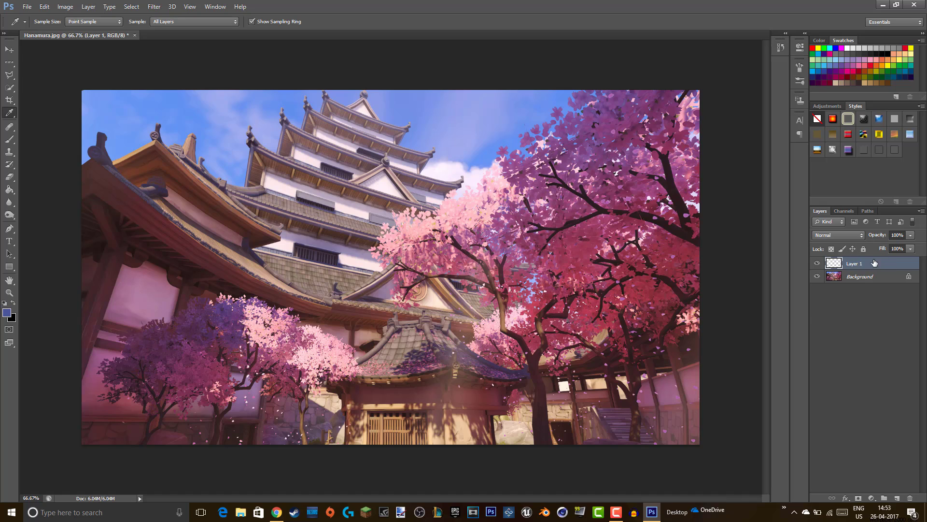
double_click(855, 263)
key(BackSpace)
key(Return)
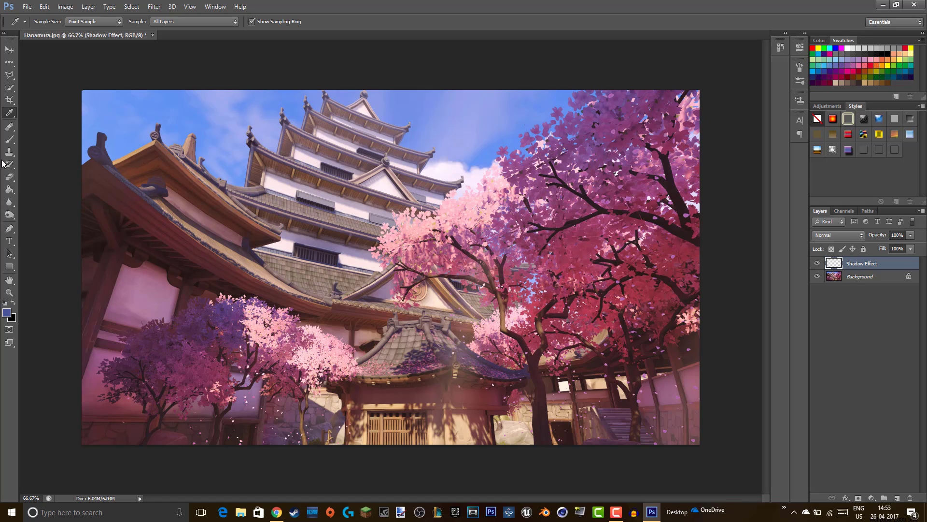
- Switch to the Brush tool and undo the accidental colour wash
click(10, 140)
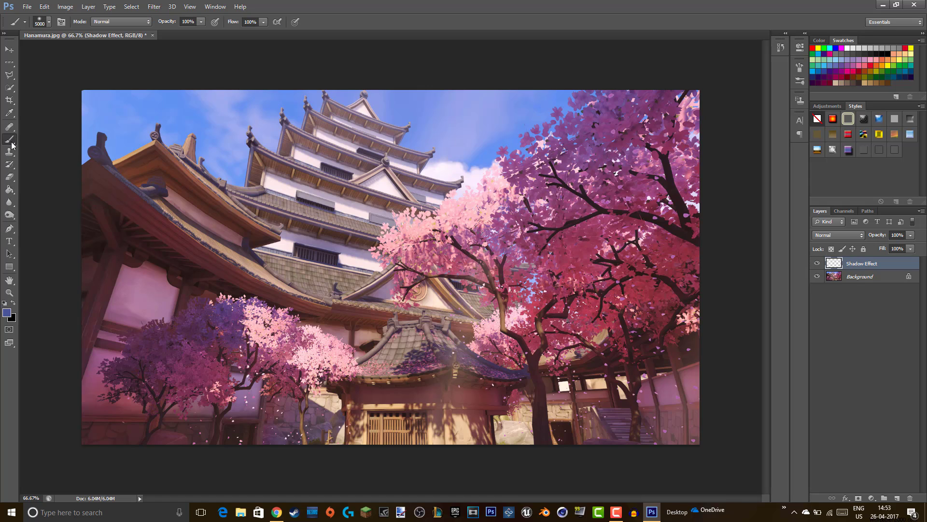
click(50, 22)
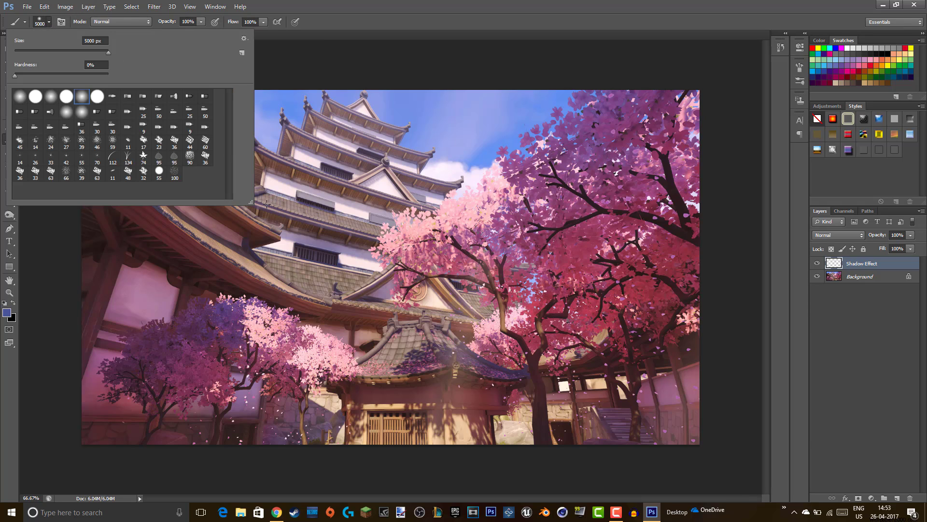
click(256, 203)
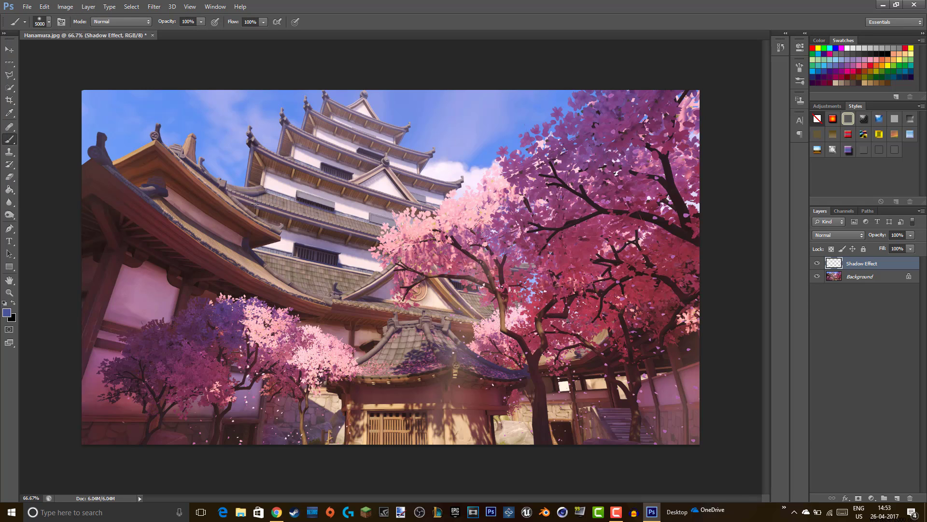
click(332, 77)
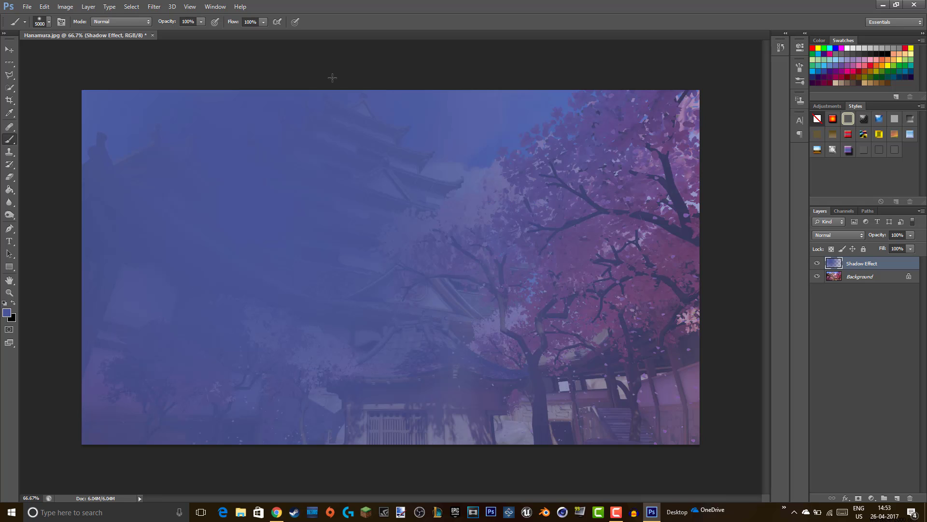
key(ctrl+z)
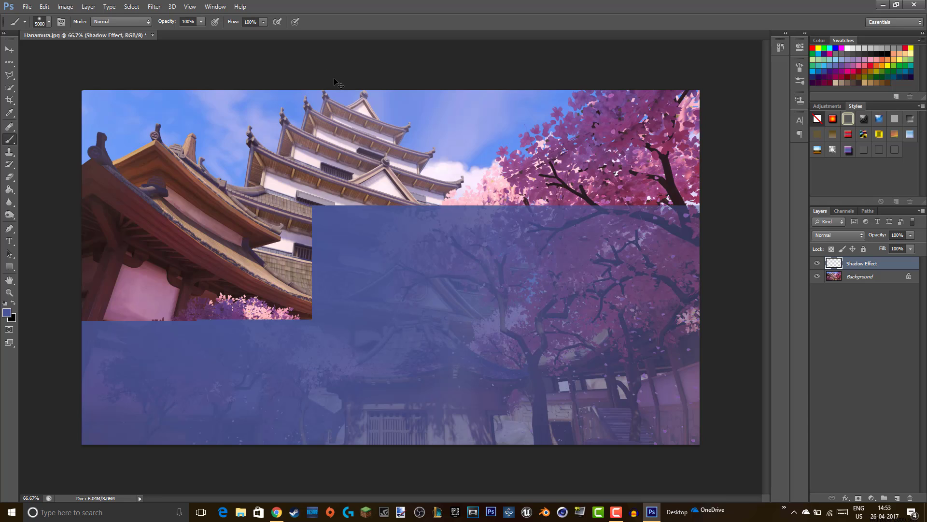
- Set the brush to the soft round preset at 800 px size and 0% hardness
click(48, 22)
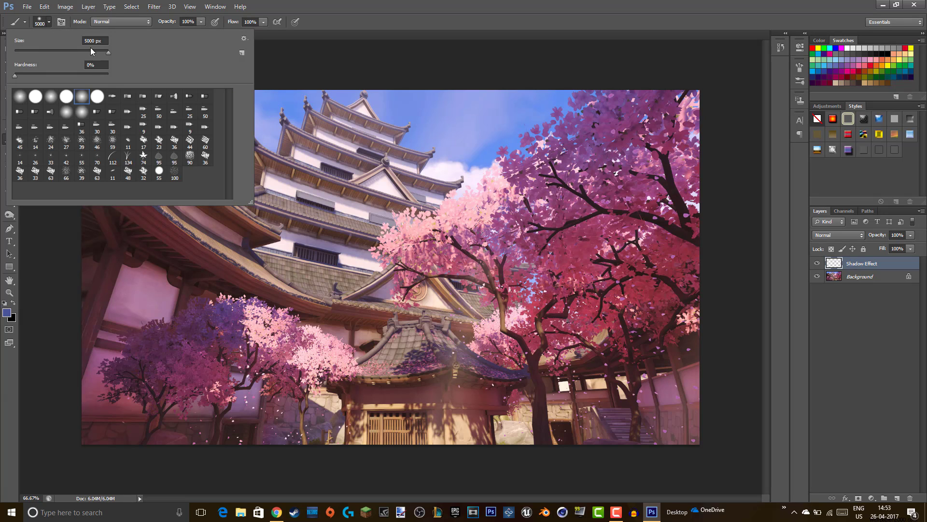
drag(249, 200, 274, 226)
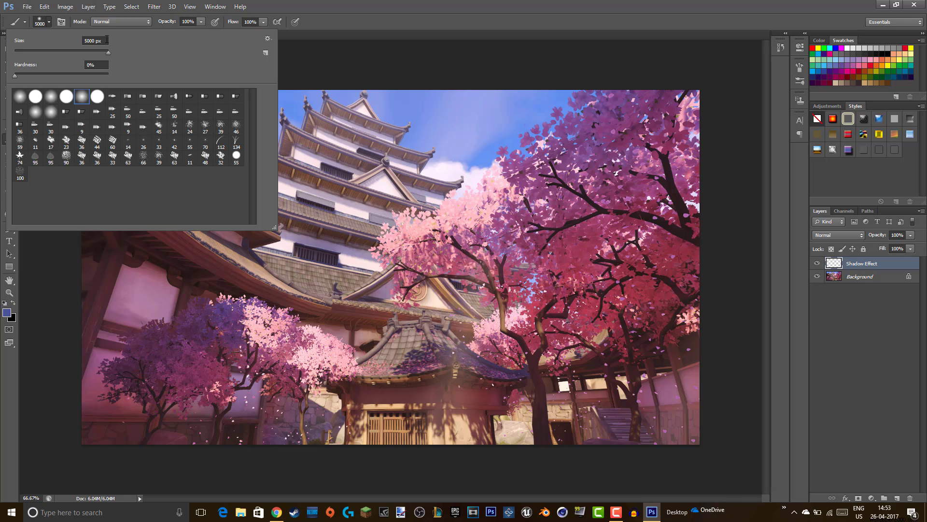
click(104, 41)
key(BackSpace)
key(Return)
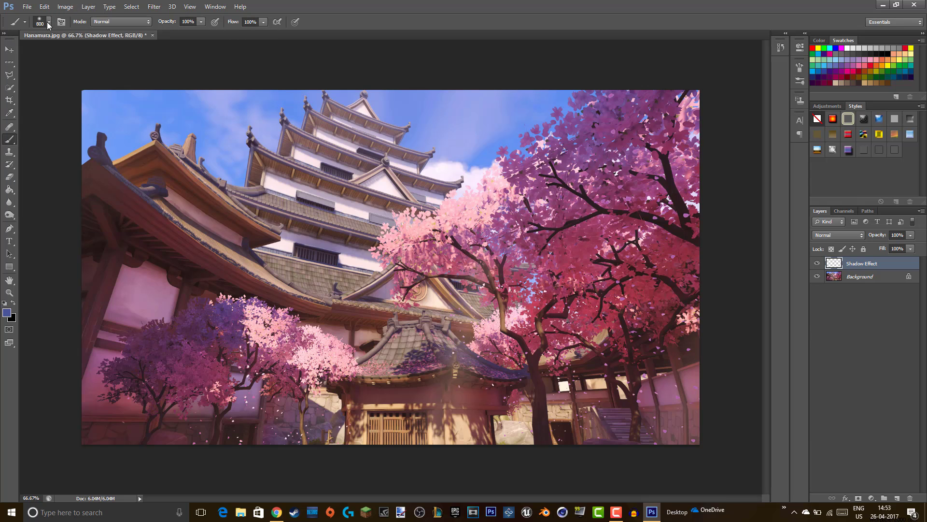
click(48, 22)
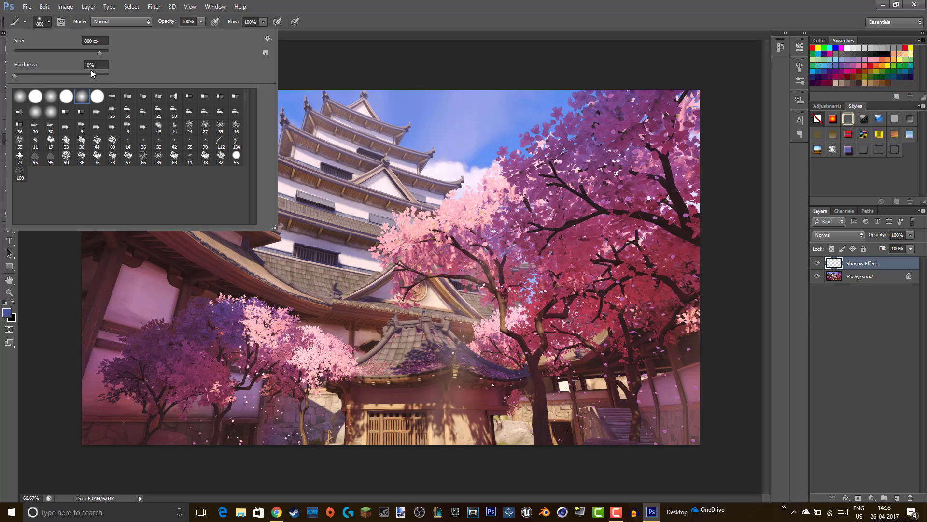
click(99, 63)
click(160, 69)
click(19, 96)
click(49, 22)
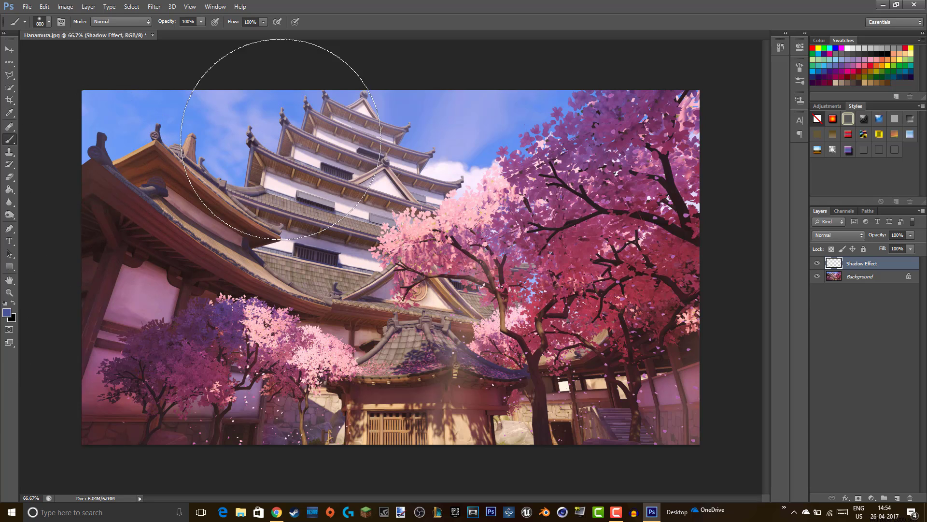
- Set the foreground colour to black (#000000) in the Color Picker
click(6, 314)
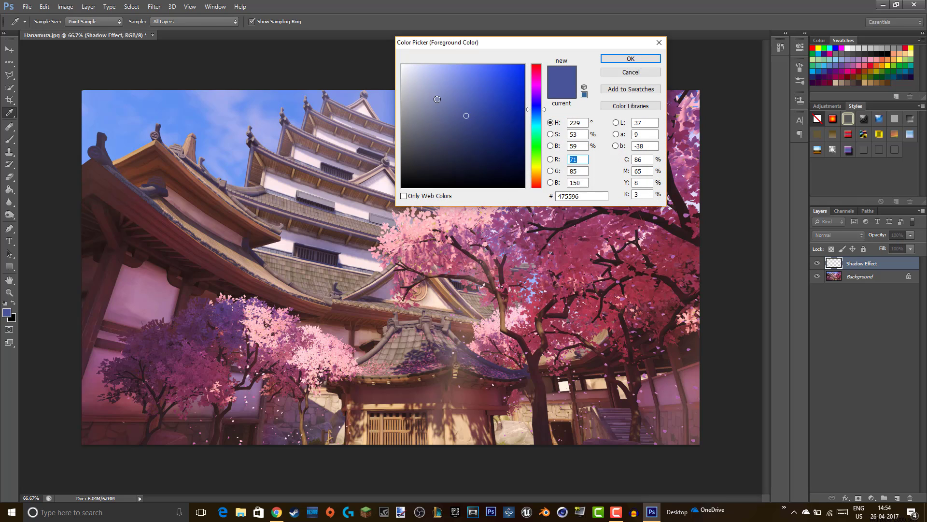
mouse_move(437, 99)
mouse_down()
mouse_move(393, 66)
mouse_move(376, 210)
mouse_move(406, 193)
mouse_up()
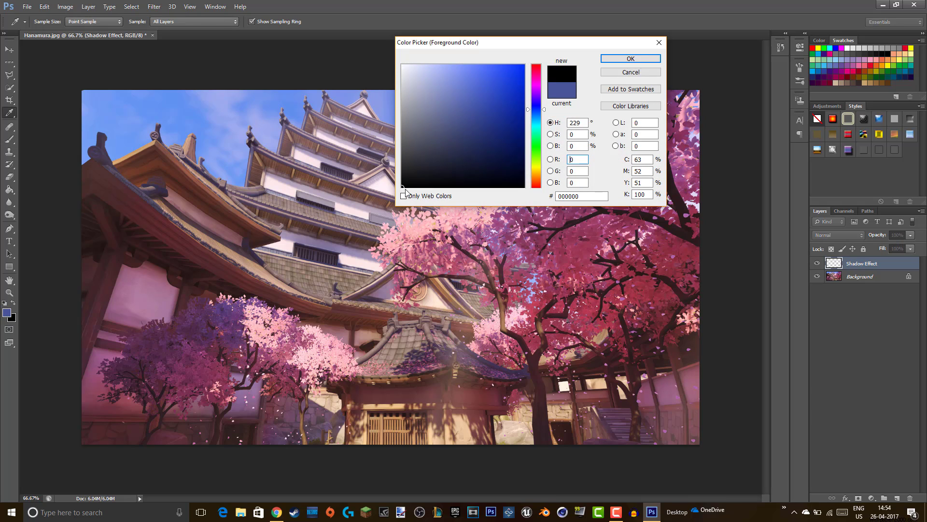
click(631, 59)
key(b)
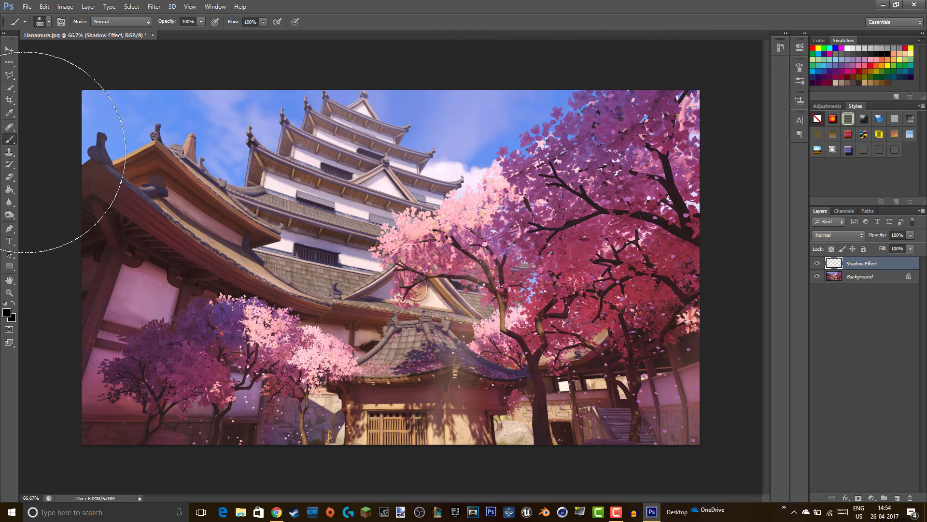
- Dab soft black shadow over the top-left corner and down the left edge
click(25, 152)
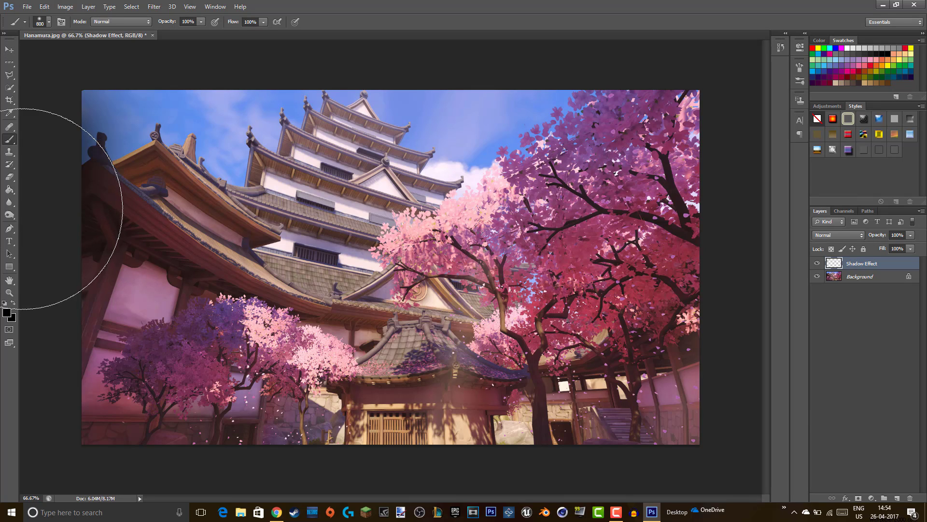
click(22, 261)
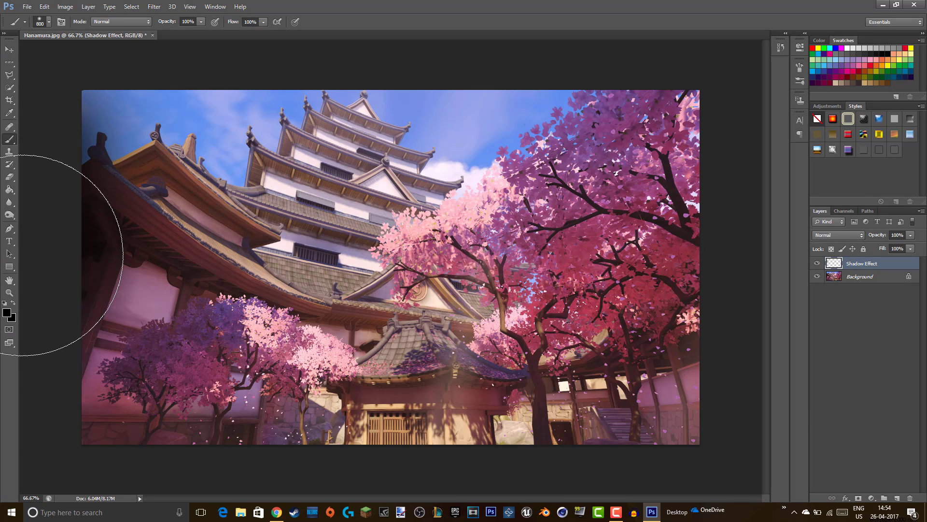
click(23, 349)
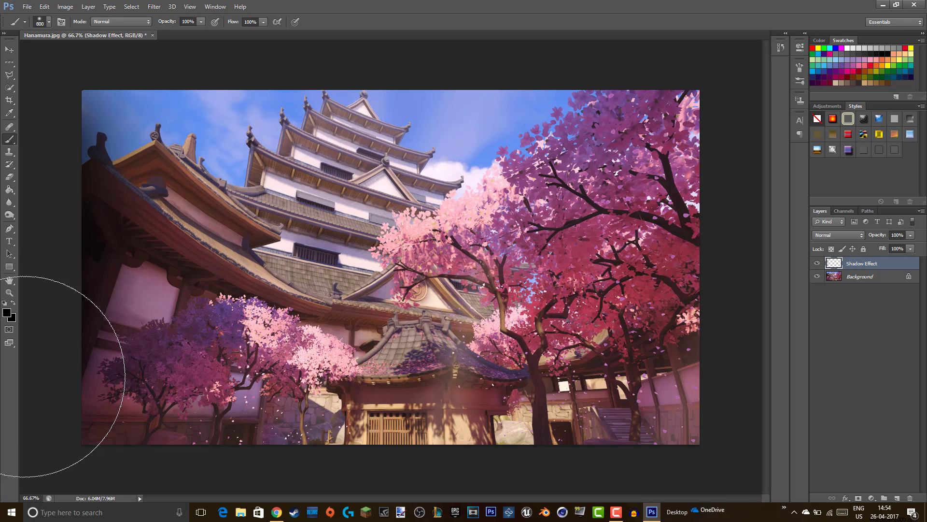
click(22, 420)
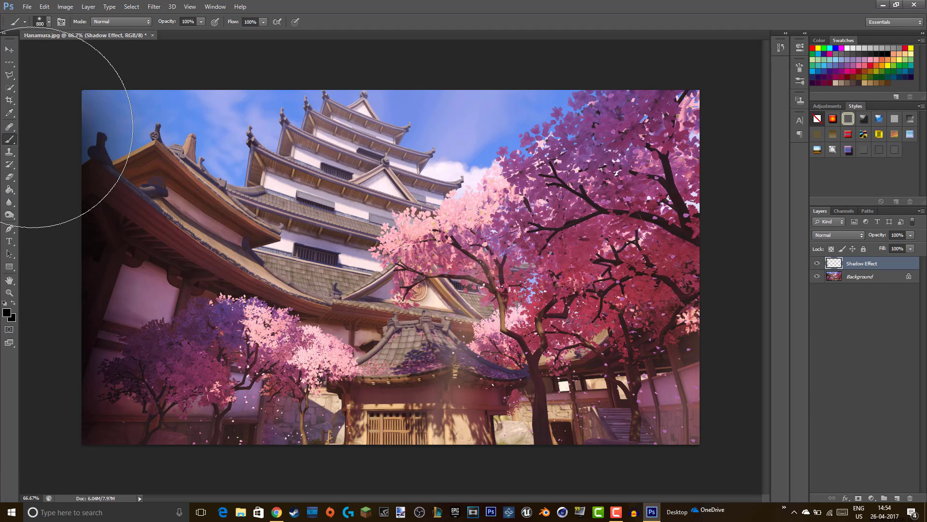
click(29, 132)
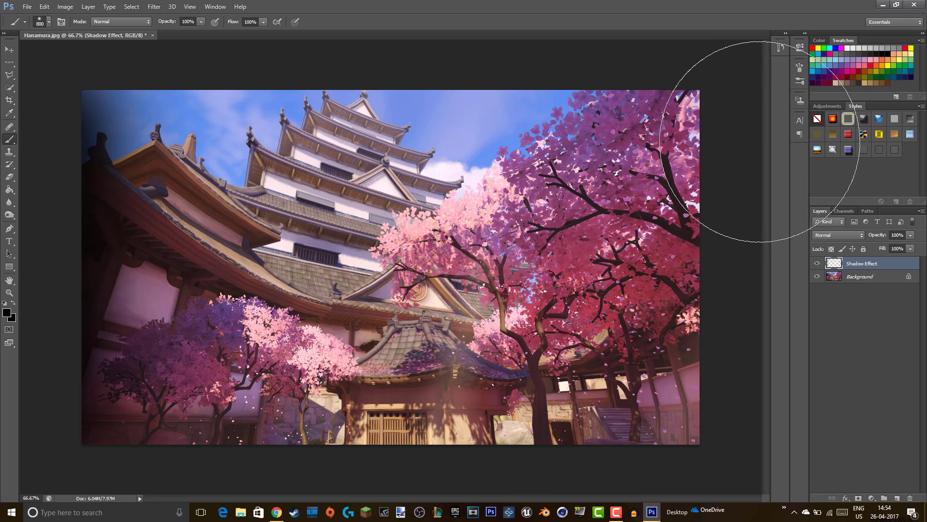
- Dab soft black shadow over the right-side cherry trees and right corners
click(746, 142)
click(744, 227)
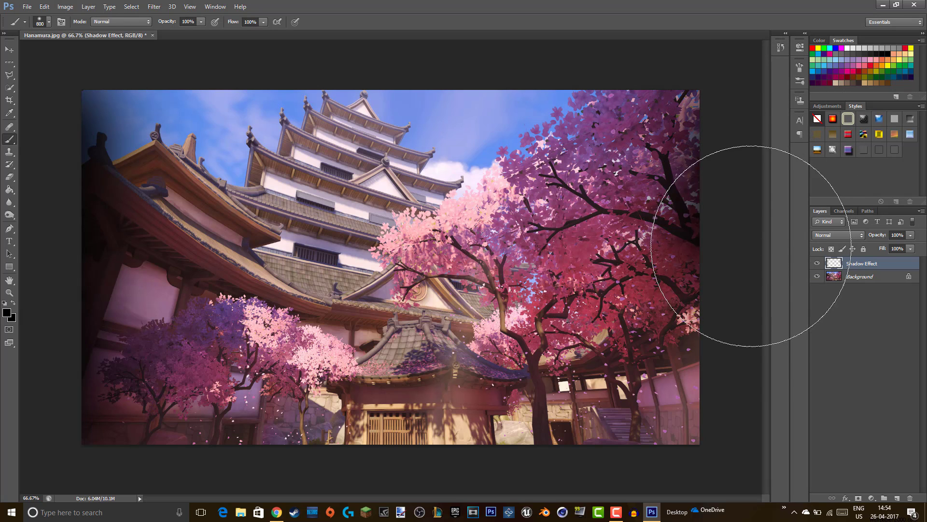
click(738, 304)
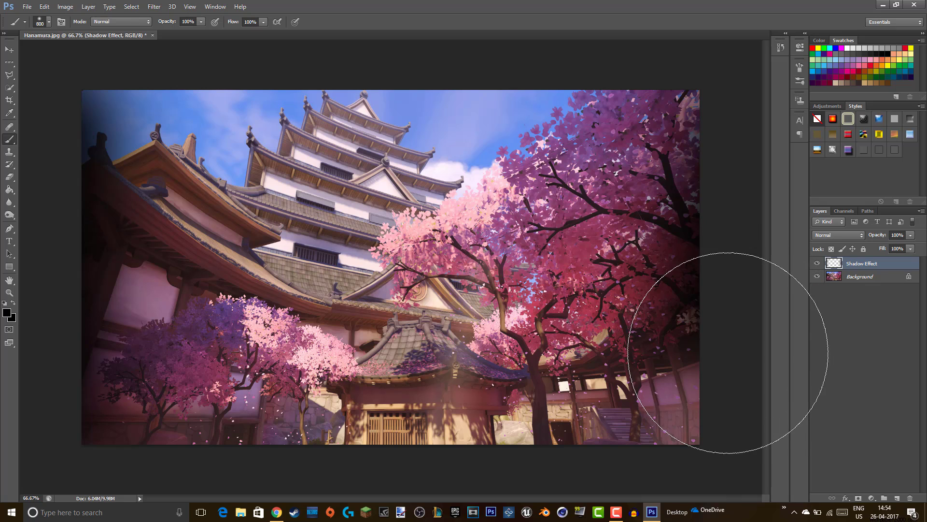
click(734, 358)
click(734, 392)
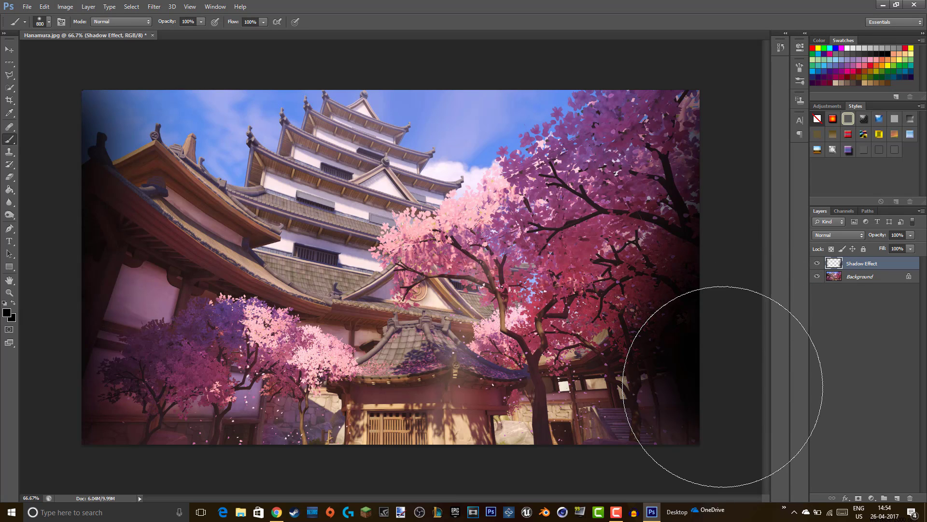
click(748, 123)
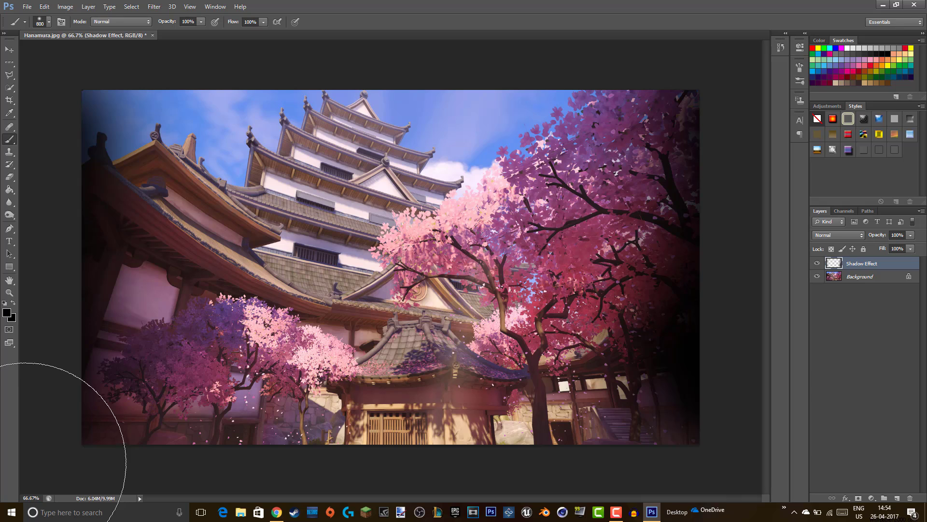
double_click(32, 498)
- Zoom to 25% and paint shadow along the bottom edge
key(BackSpace)
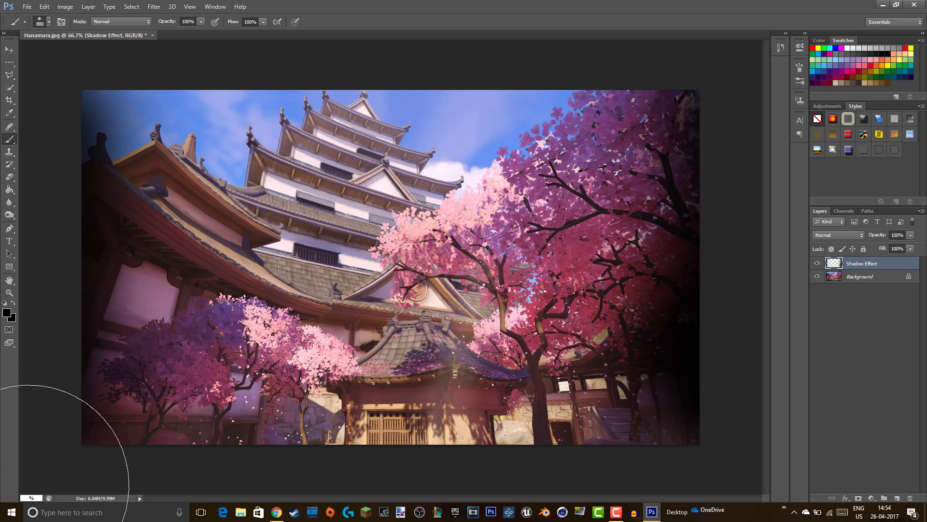
text(25)
key(Return)
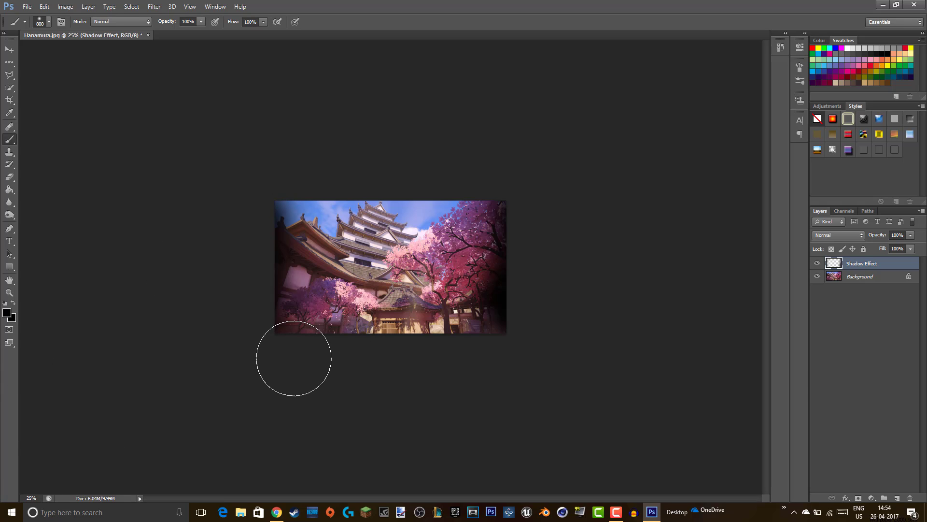
mouse_move(294, 358)
mouse_down()
mouse_move(462, 353)
mouse_move(281, 358)
mouse_up()
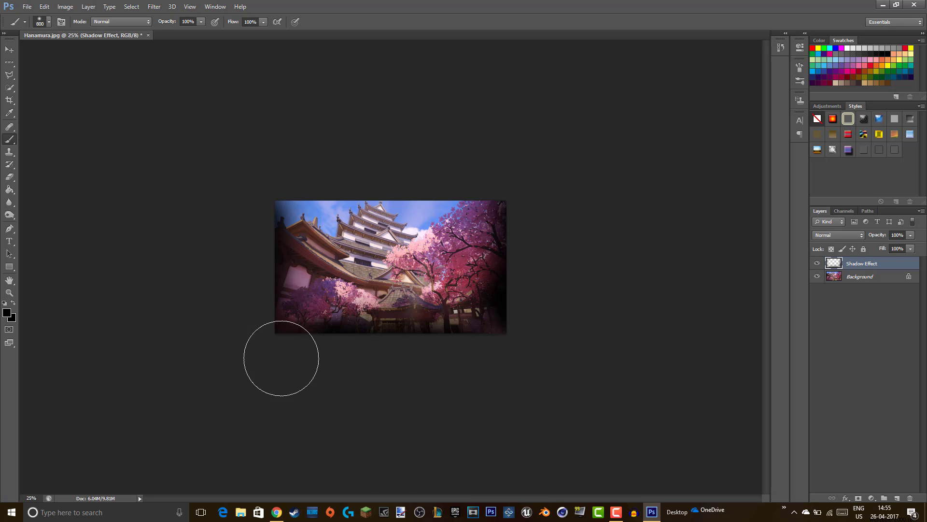
mouse_move(492, 366)
mouse_down()
mouse_move(463, 338)
mouse_move(490, 362)
mouse_move(480, 389)
mouse_up()
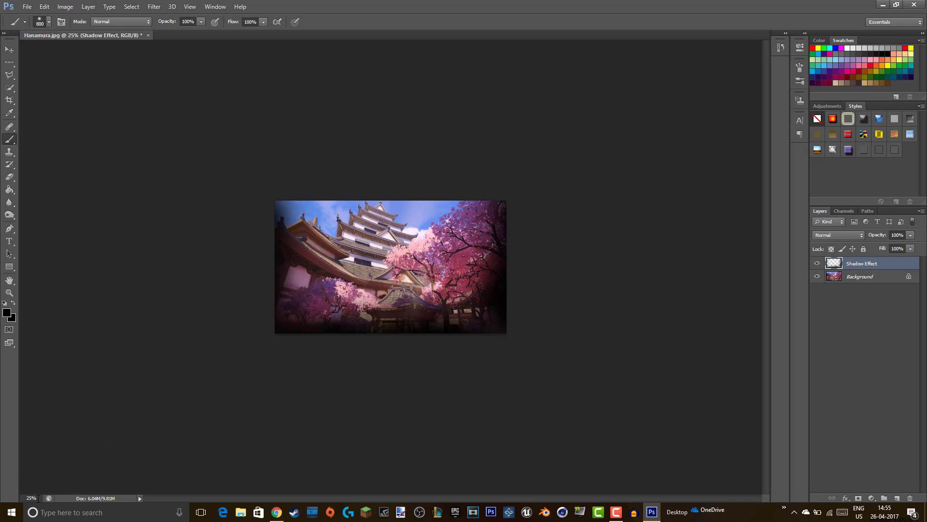
- Zoom to 65% and brush shadow down the left and right edges
click(39, 498)
text(65)
key(Return)
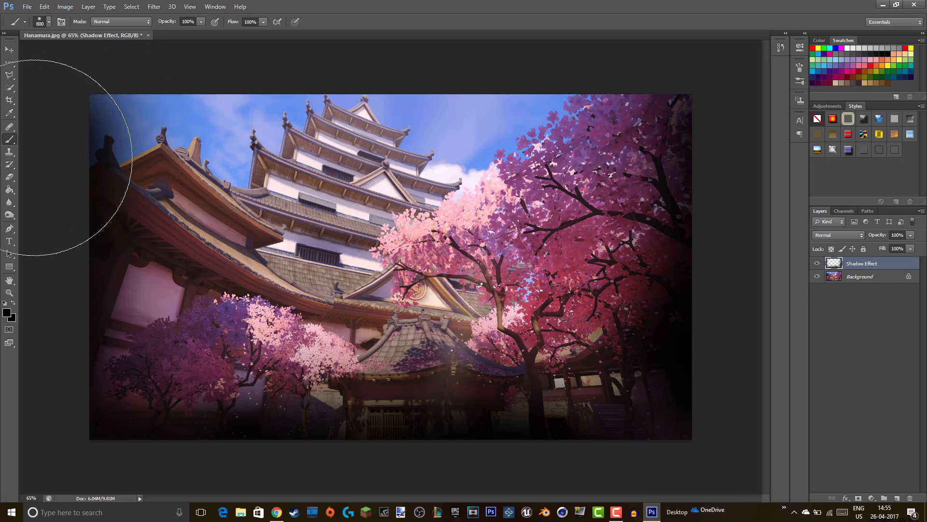
drag(34, 157, 31, 383)
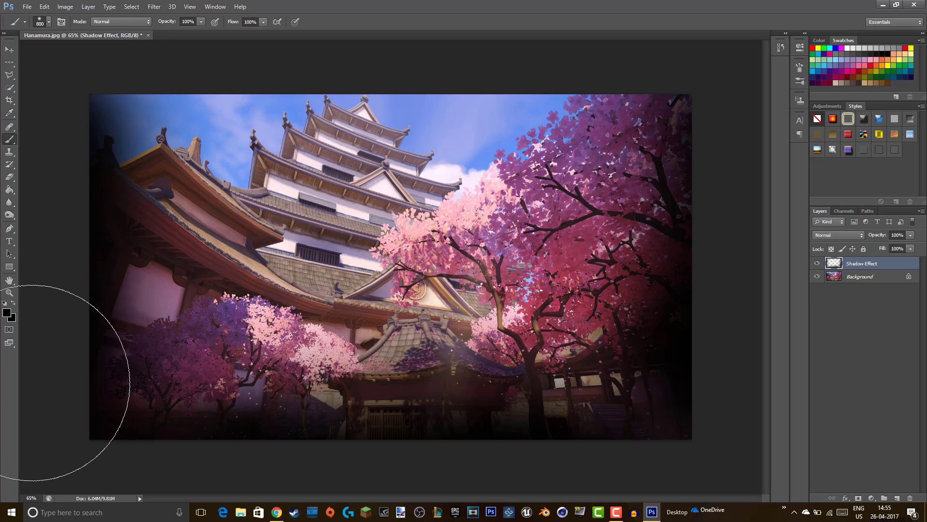
mouse_move(734, 155)
mouse_down()
mouse_move(746, 394)
mouse_move(622, 464)
mouse_move(548, 475)
mouse_move(551, 485)
mouse_move(181, 466)
mouse_move(250, 481)
mouse_move(638, 478)
mouse_move(580, 478)
mouse_up()
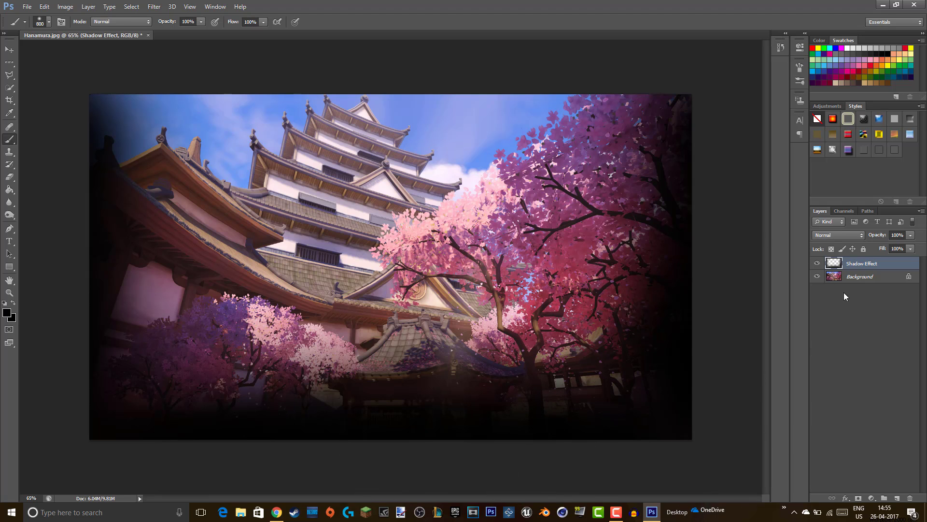
- Check the shadow with the background hidden, then open Shadow Effect's blending options
click(818, 276)
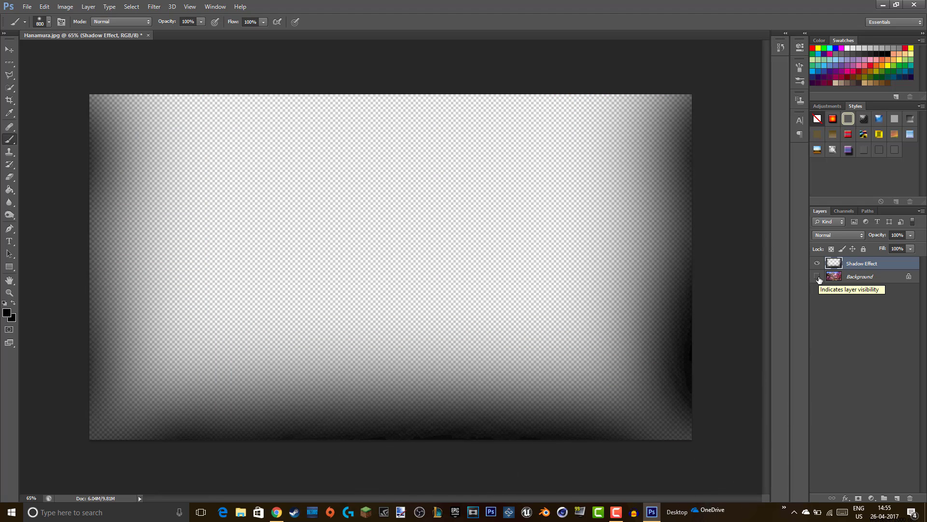
click(818, 276)
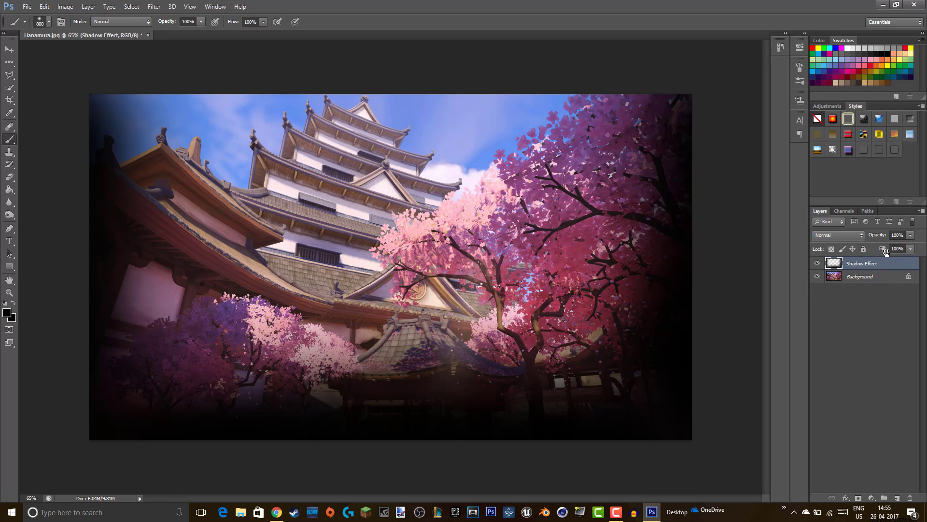
right_click(884, 266)
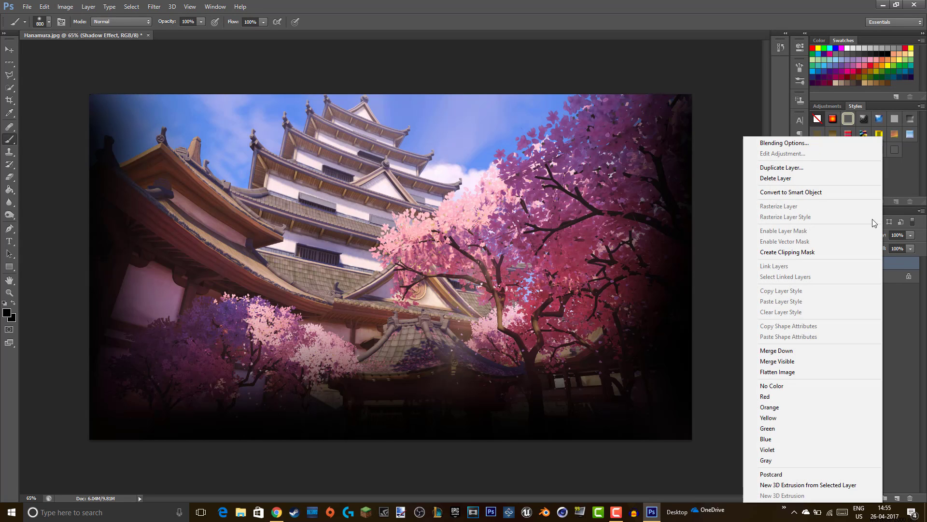
click(825, 146)
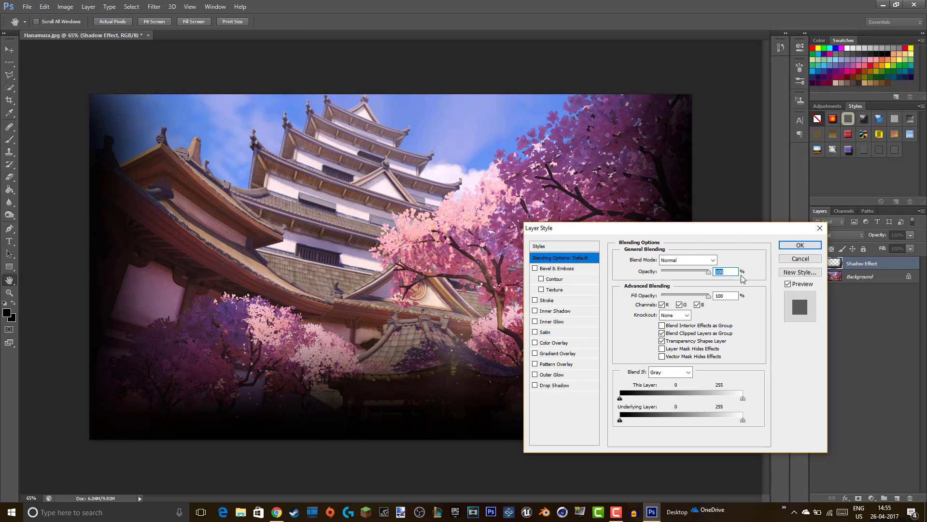
- Lower the Shadow Effect layer's opacity to 60% in Blending Options to soften the vignette
key(BackSpace)
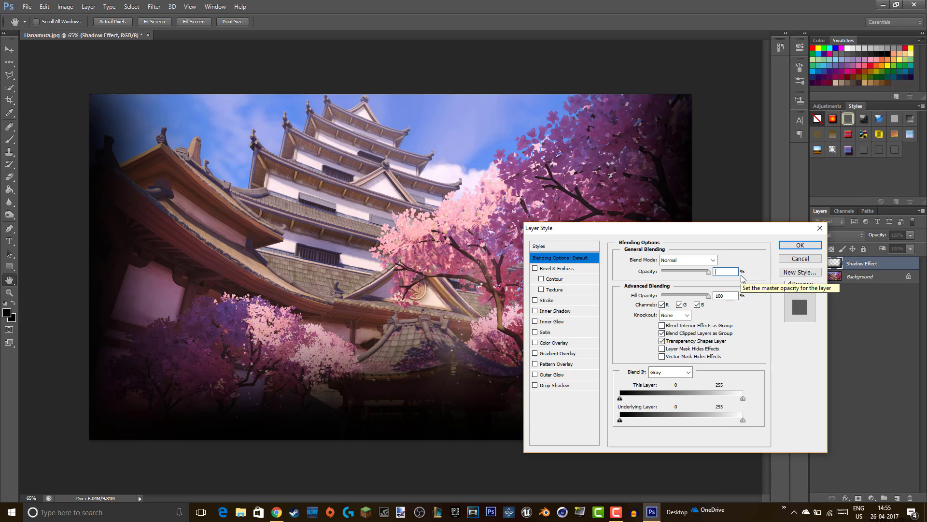
drag(709, 272, 696, 276)
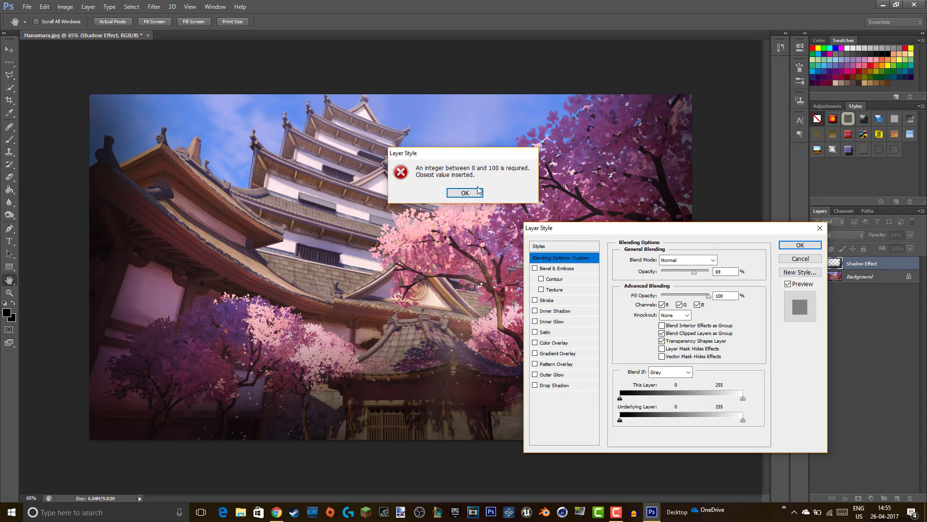
click(464, 192)
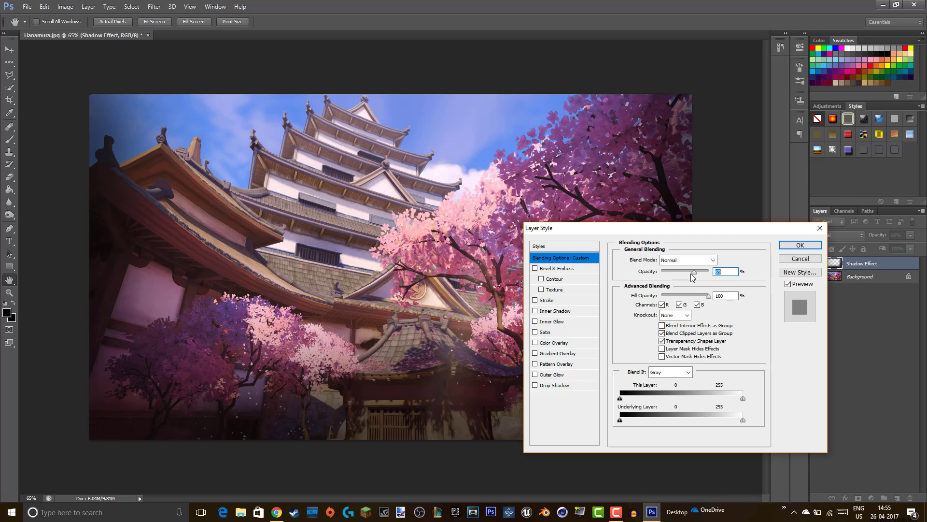
drag(693, 277, 690, 276)
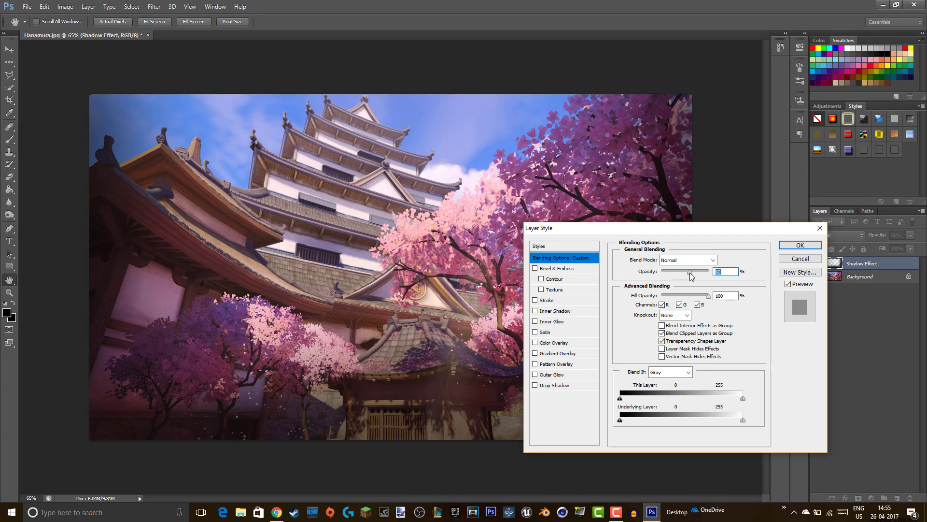
click(795, 248)
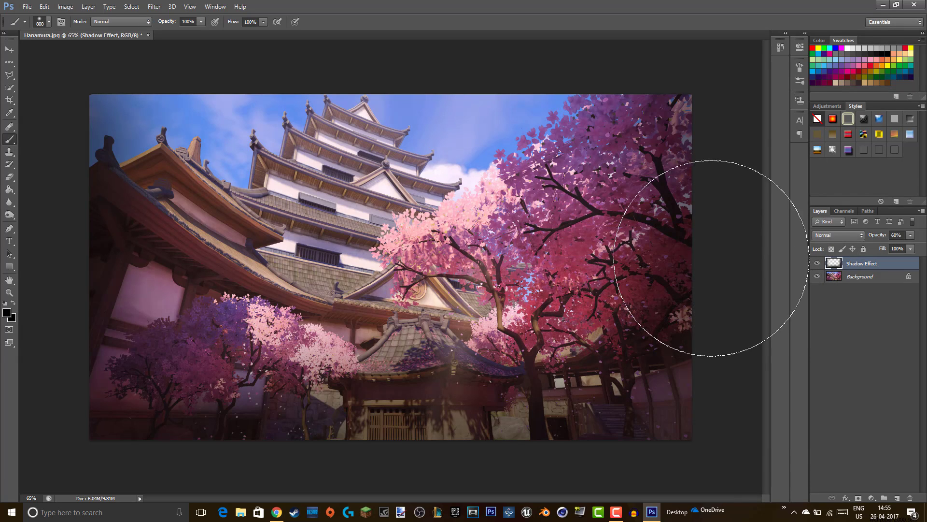
click(817, 264)
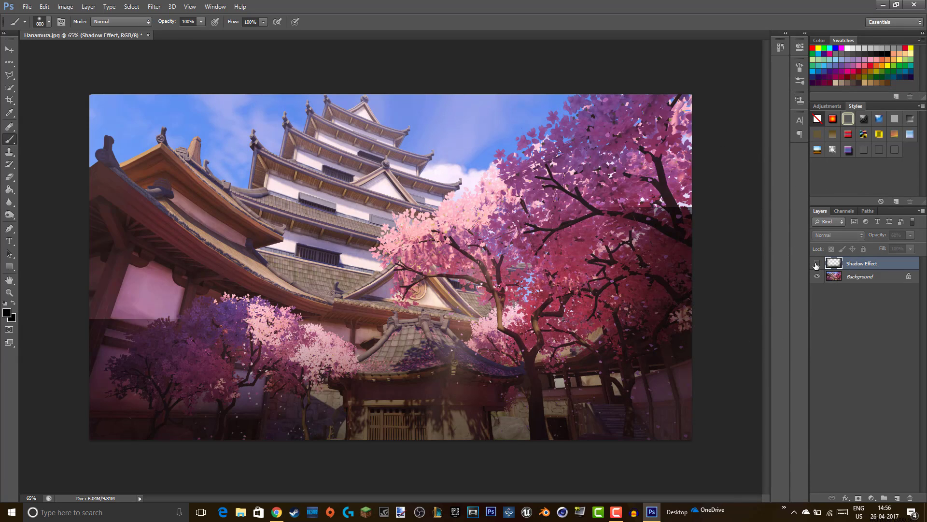
click(816, 263)
click(816, 264)
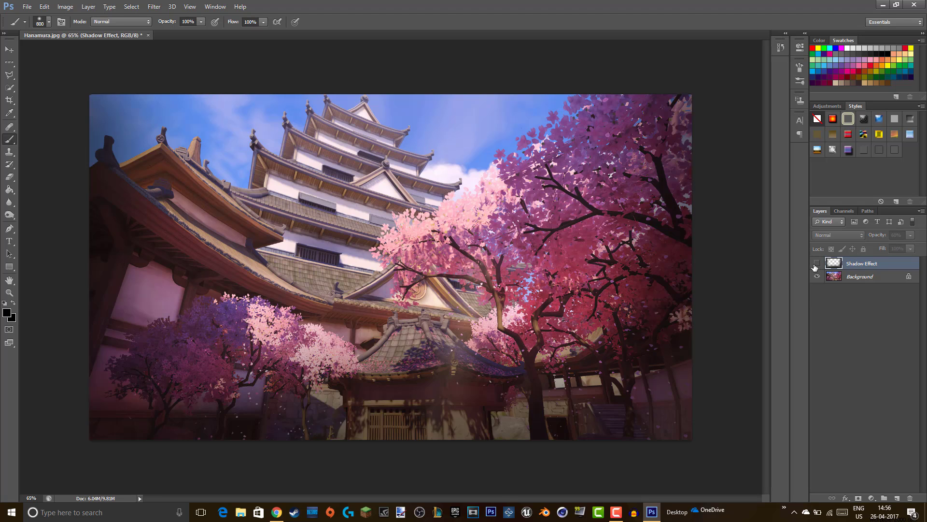
click(817, 264)
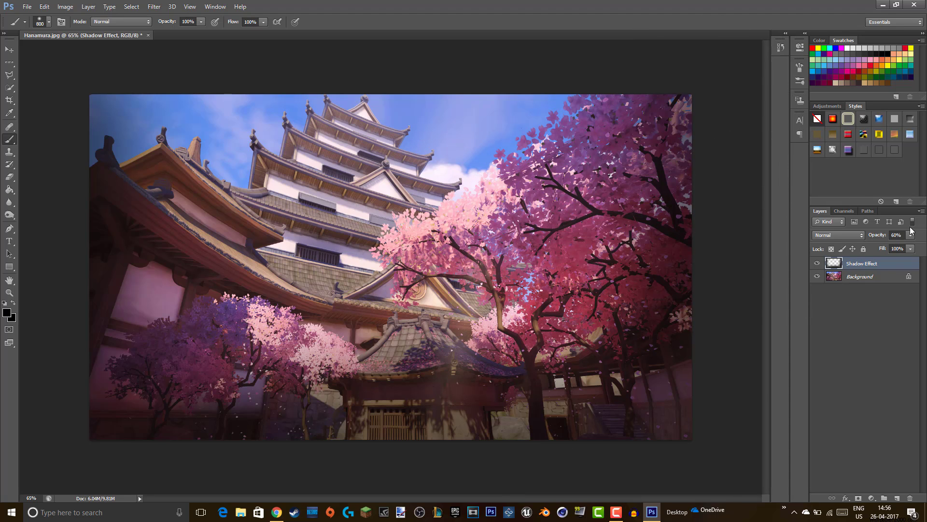
click(817, 267)
click(818, 267)
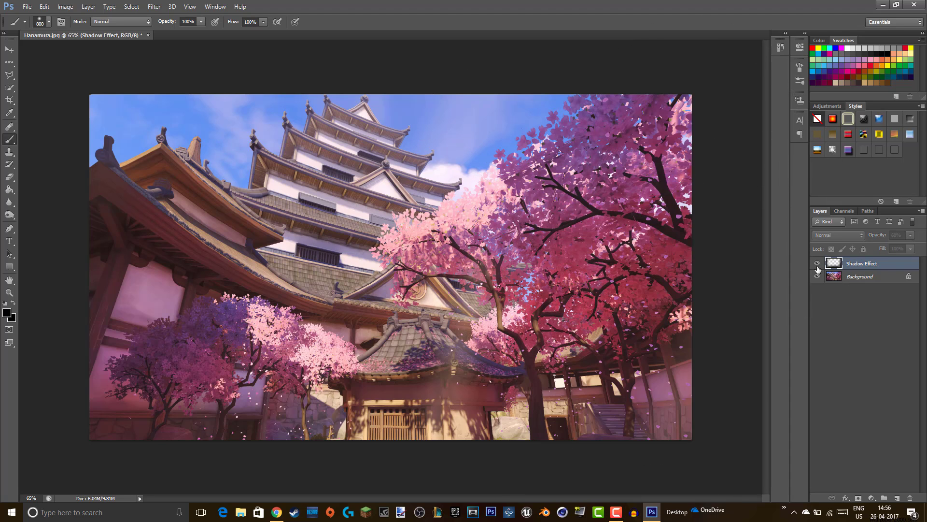
click(817, 267)
click(818, 267)
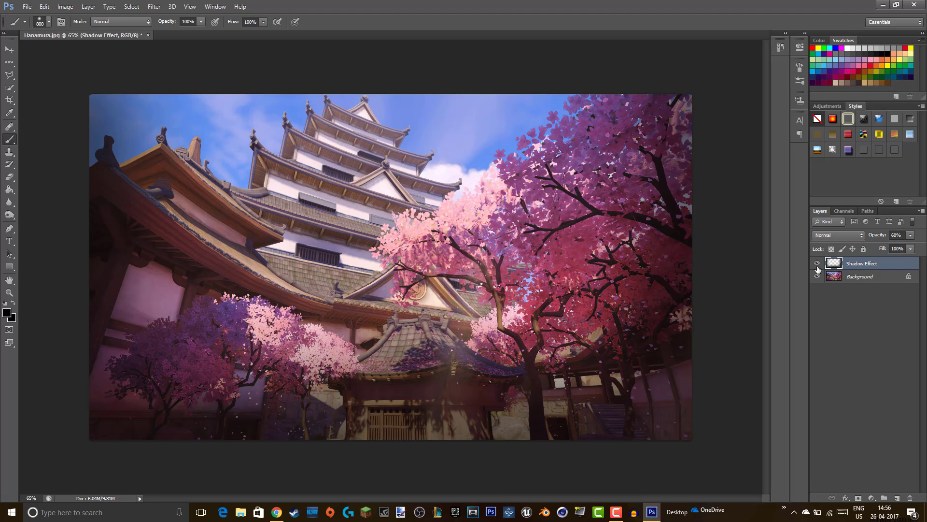
click(817, 267)
- Choose white as the painting colour and dab bright strokes across the top sky and foliage
click(7, 313)
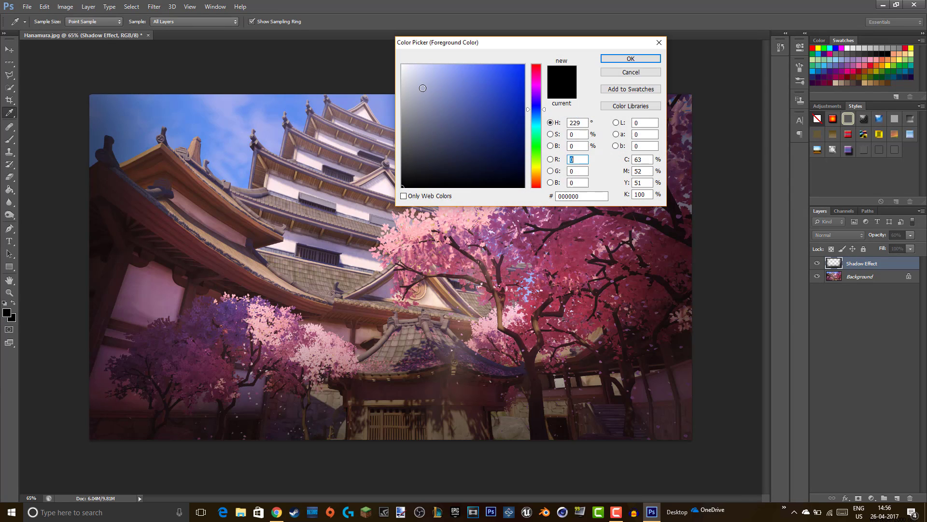
drag(420, 87, 402, 64)
click(631, 58)
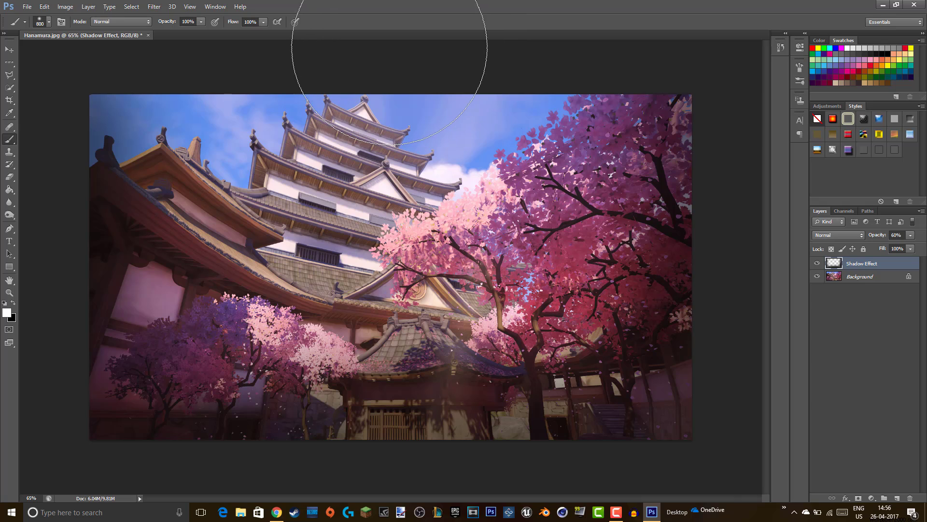
click(398, 48)
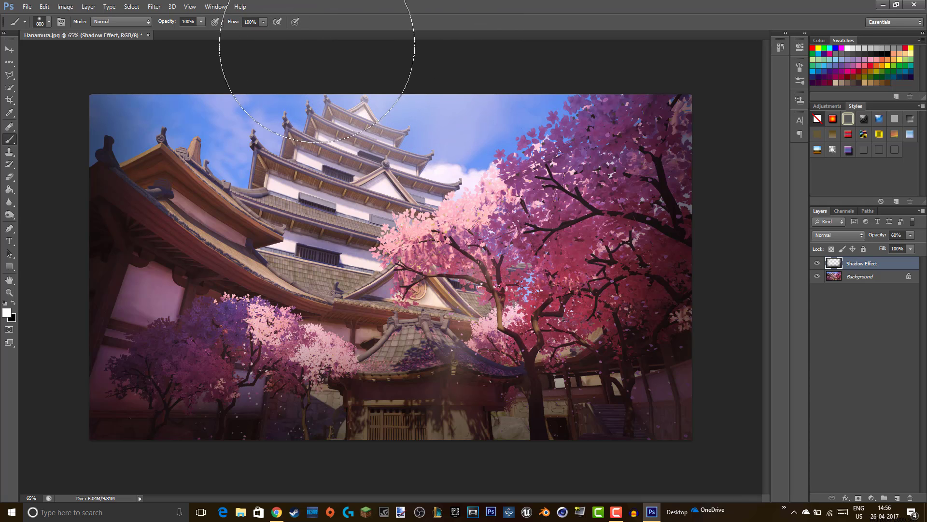
click(274, 48)
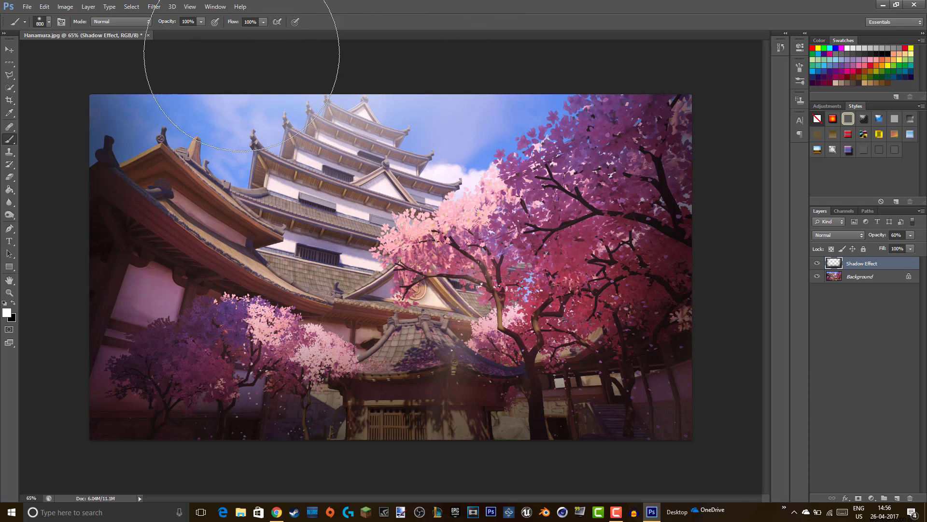
click(193, 50)
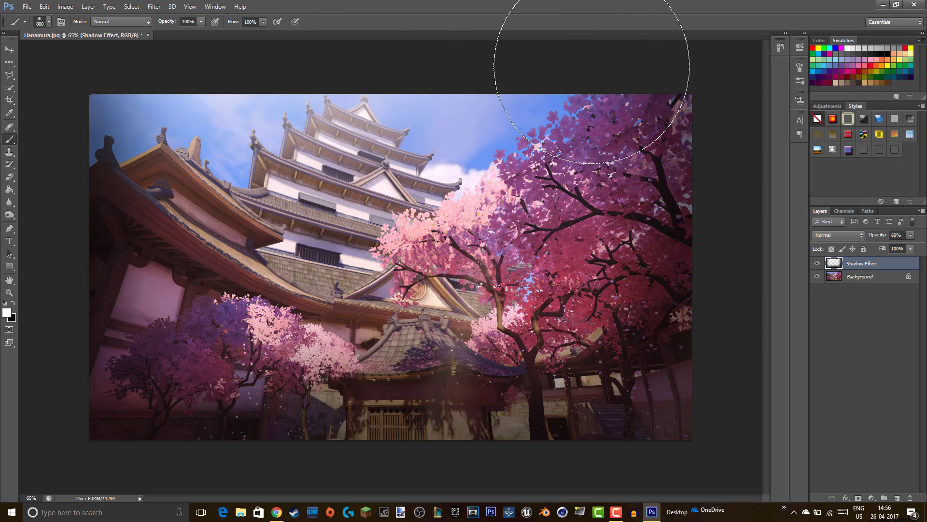
click(595, 66)
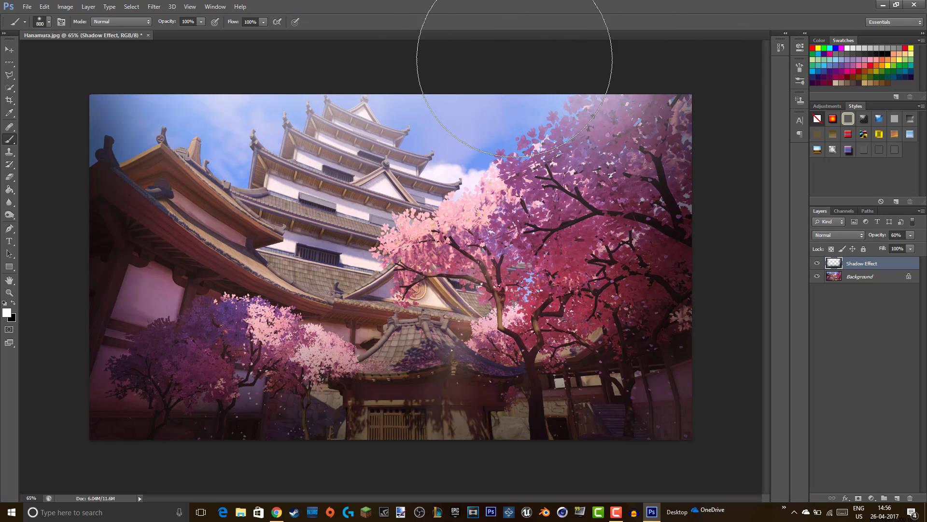
click(422, 103)
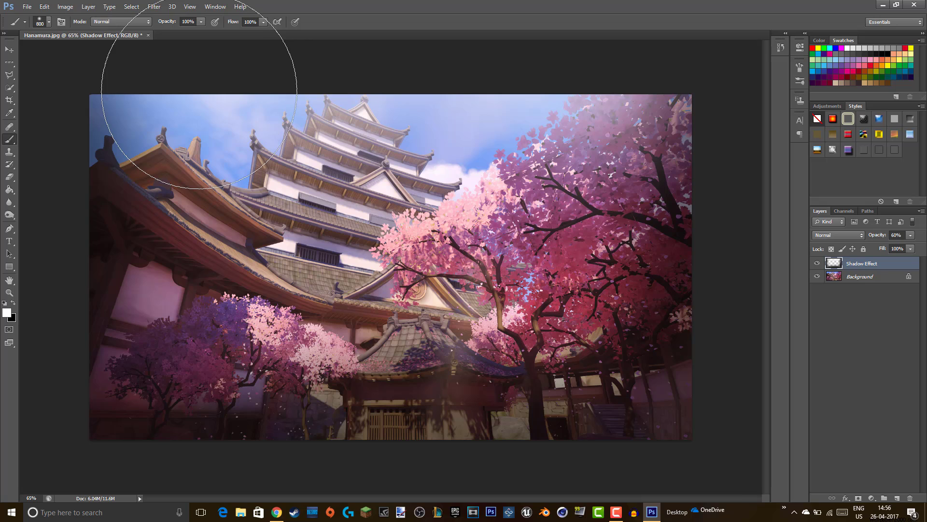
- Revert those brush strokes in History and add a new empty layer
click(781, 48)
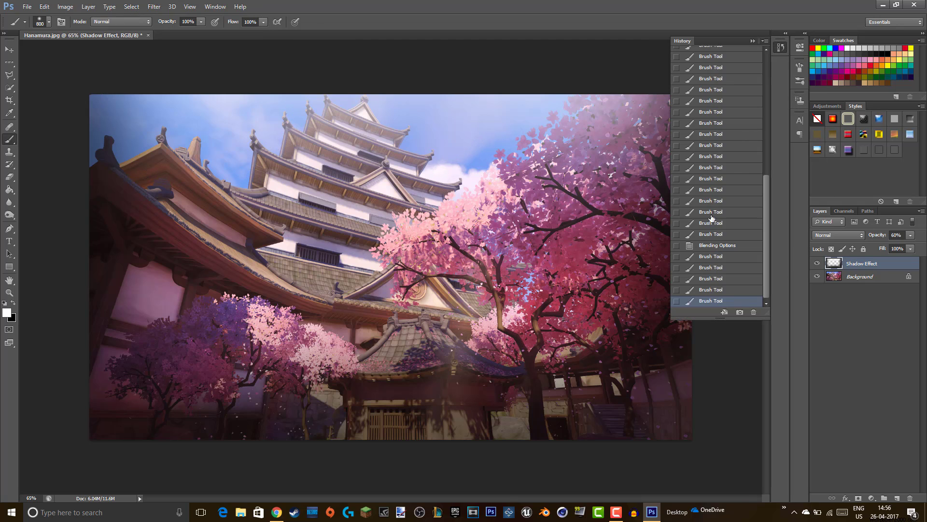
click(698, 246)
click(840, 319)
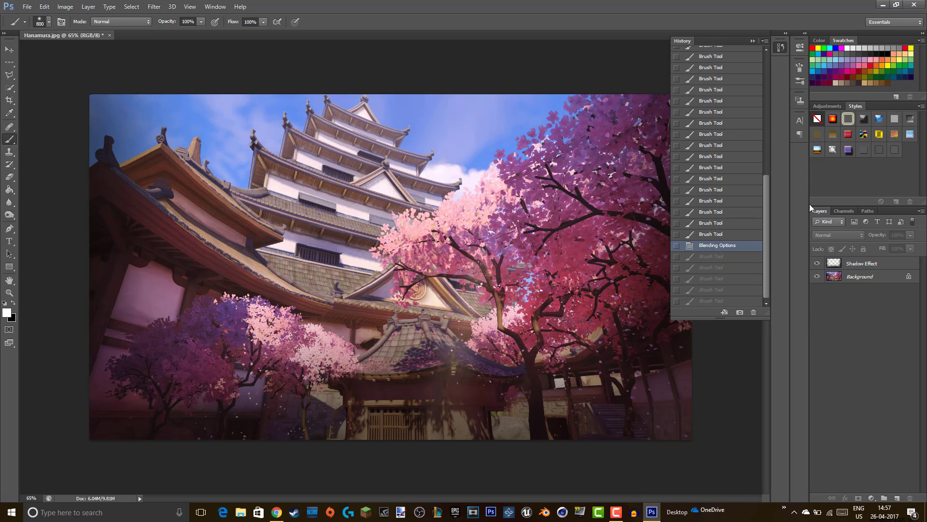
click(752, 41)
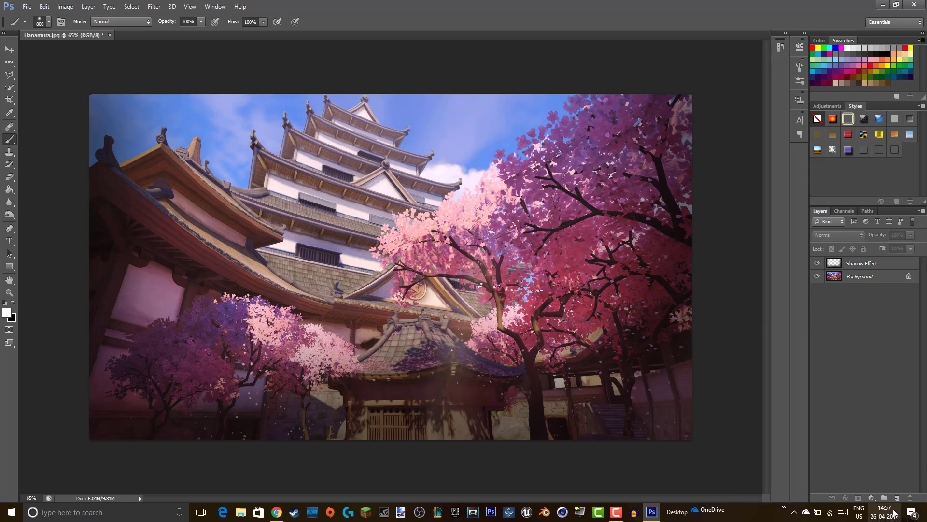
click(895, 497)
- Rename Layer 1 to 'Light'
double_click(855, 263)
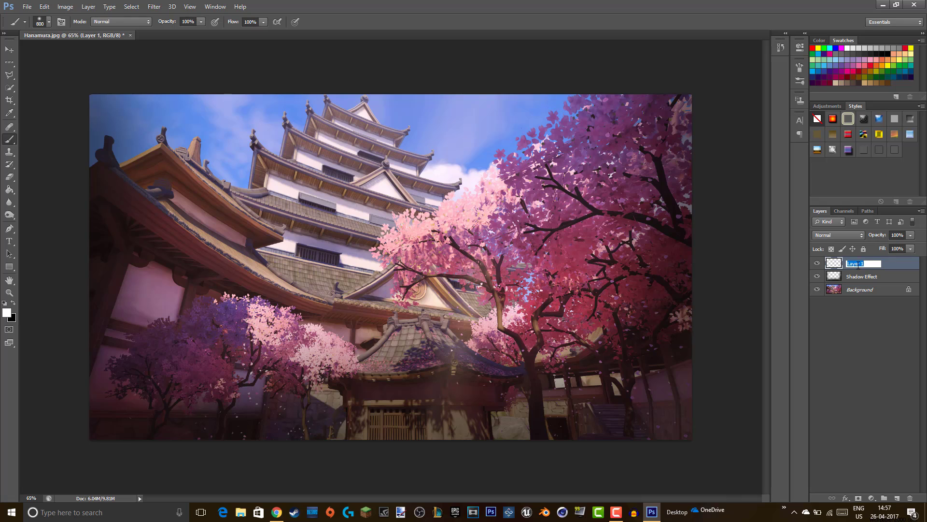
key(BackSpace)
key(Return)
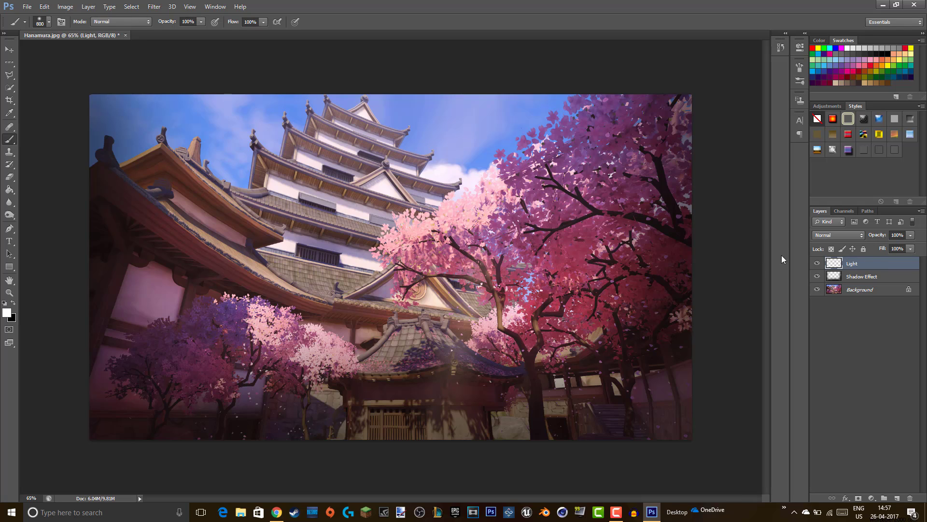
- Paint a soft white glow along the top of the sky, then hide the Background layer
click(586, 32)
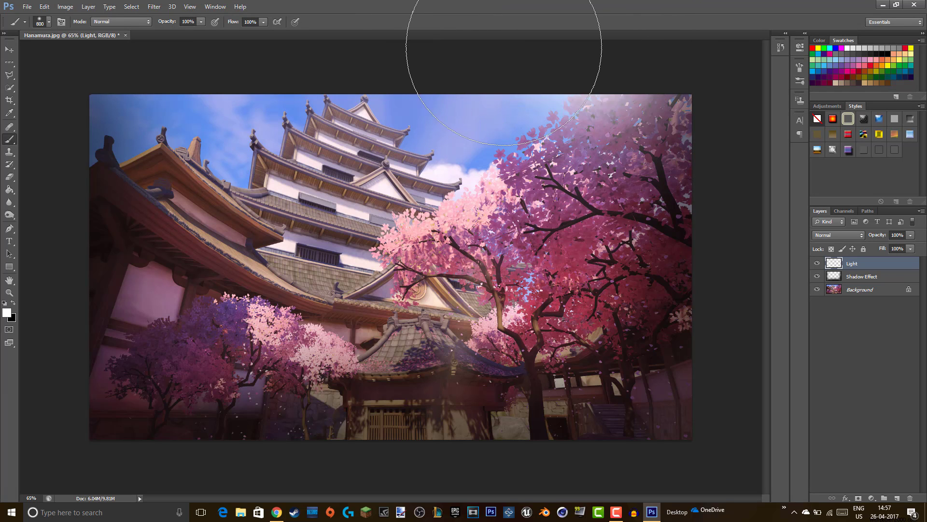
click(498, 46)
click(412, 44)
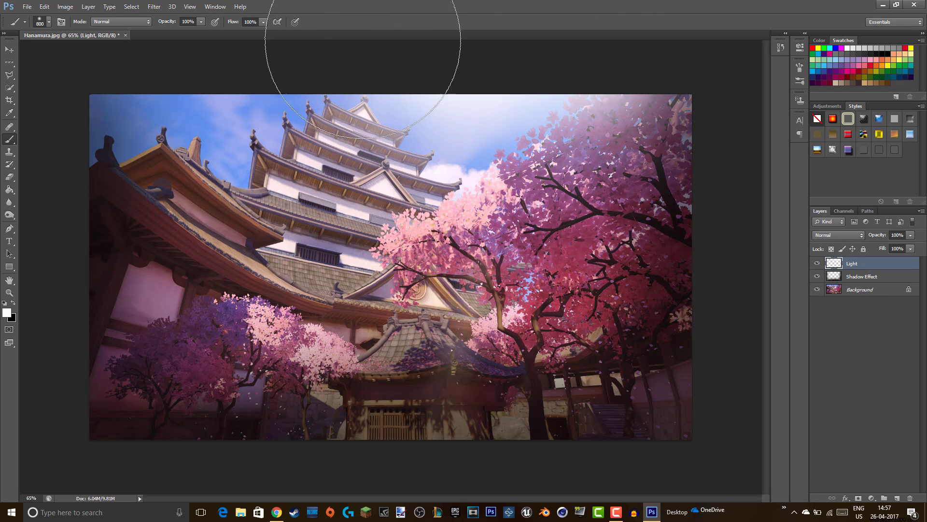
click(333, 43)
click(265, 43)
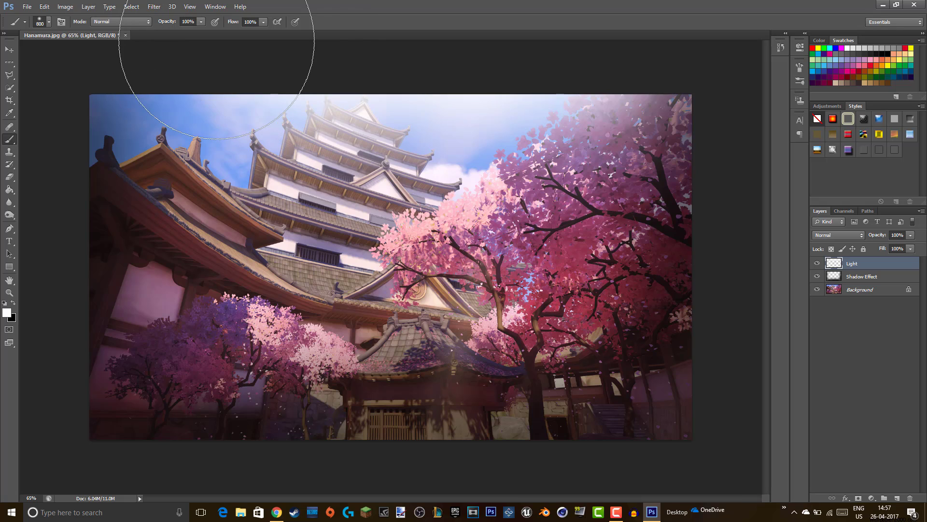
click(193, 44)
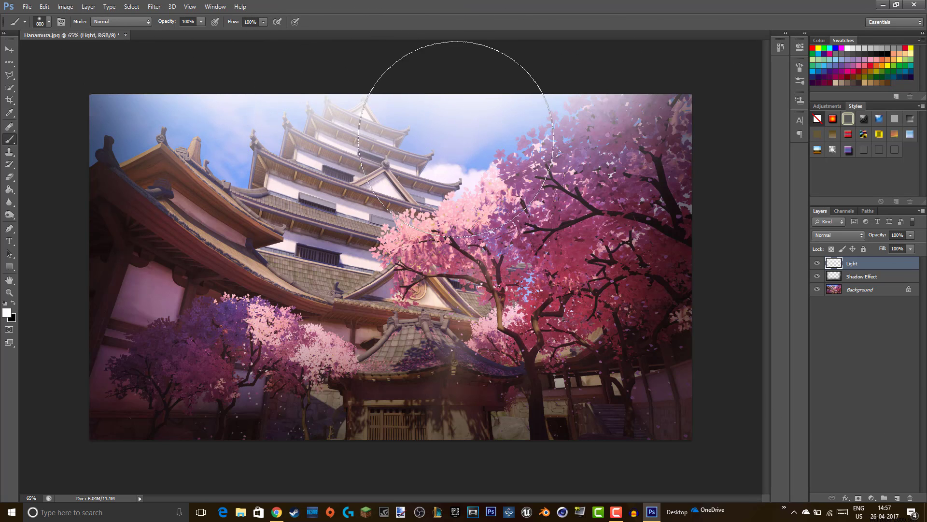
click(817, 290)
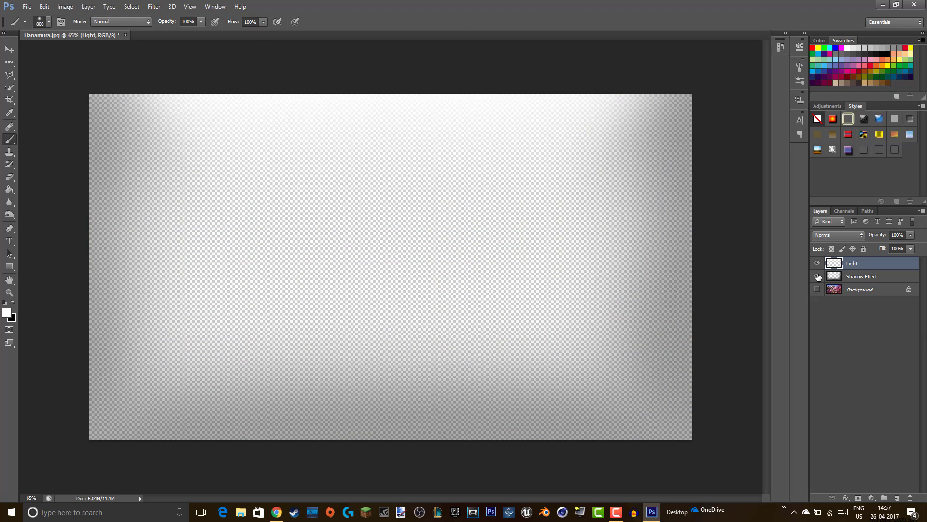
- Toggle the Shadow Effect layer off and on, then show the Background image again
click(817, 276)
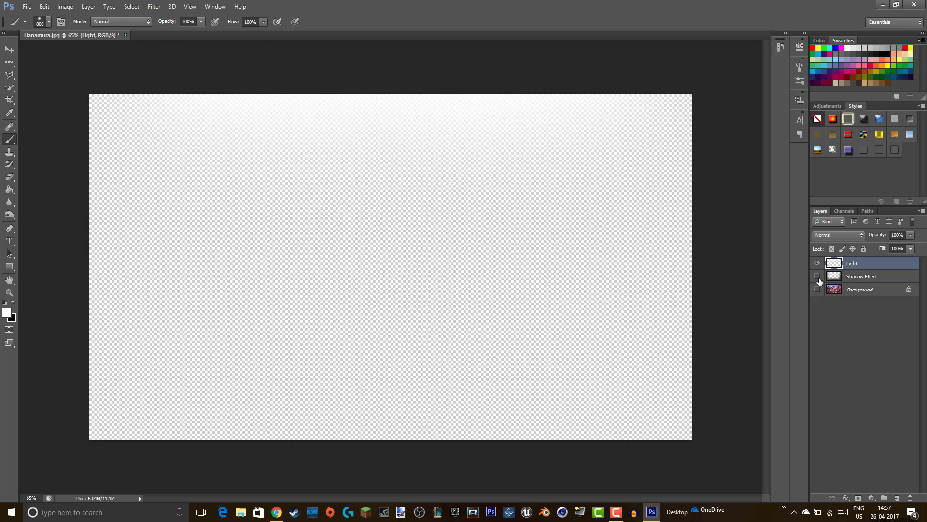
click(818, 277)
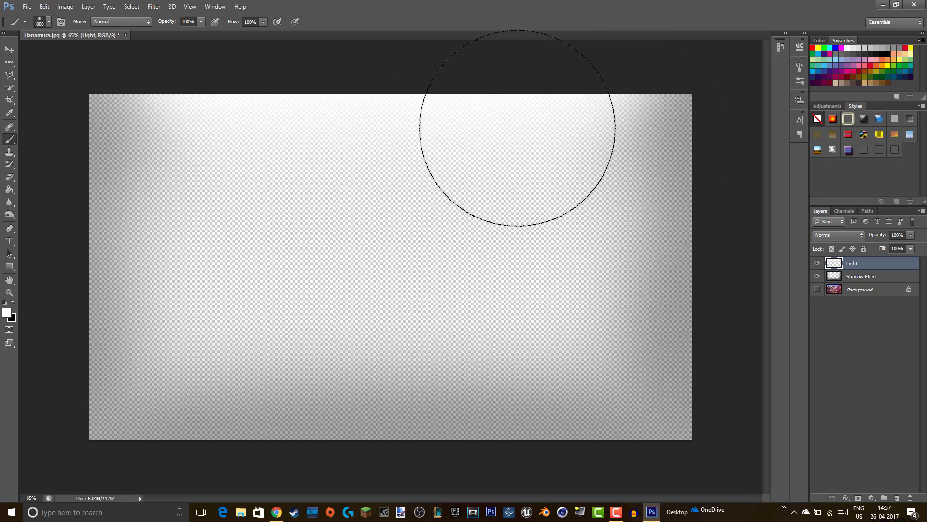
click(816, 289)
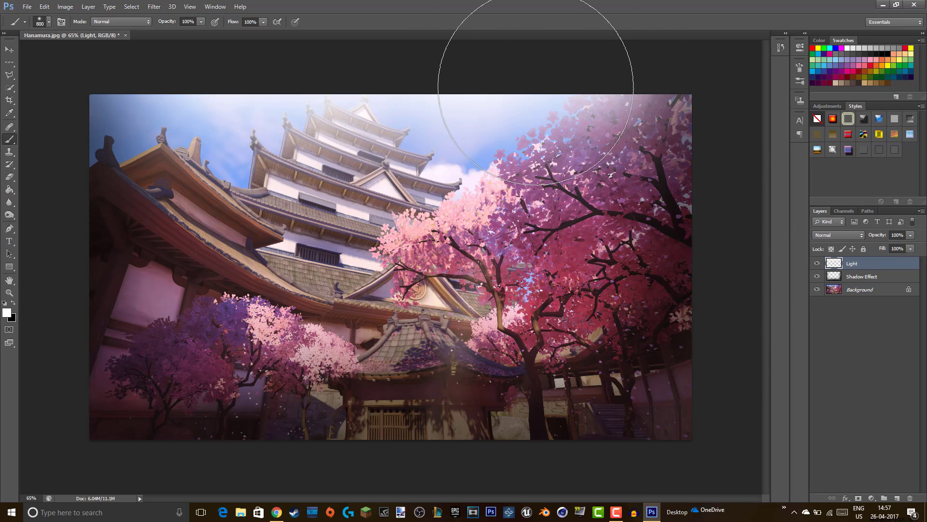
- Set the Light layer's opacity to 85% through Blending Options
right_click(865, 272)
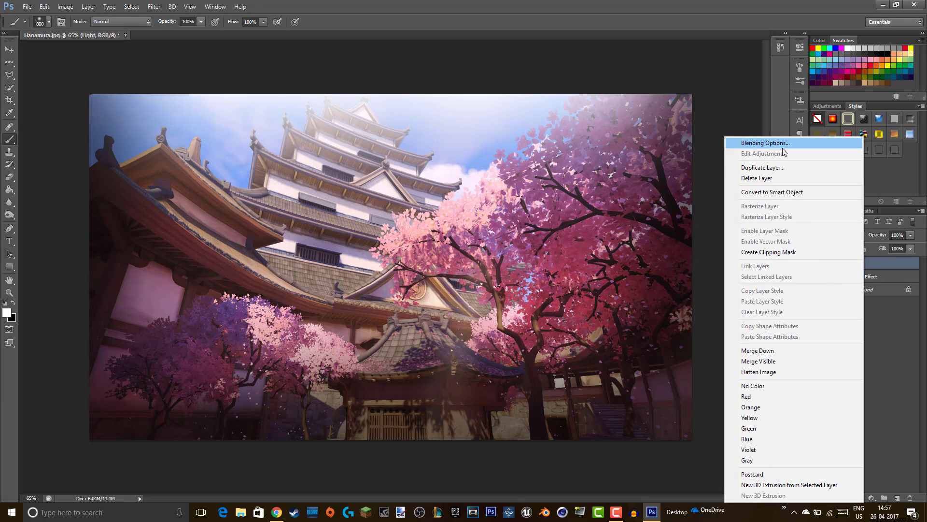
click(782, 148)
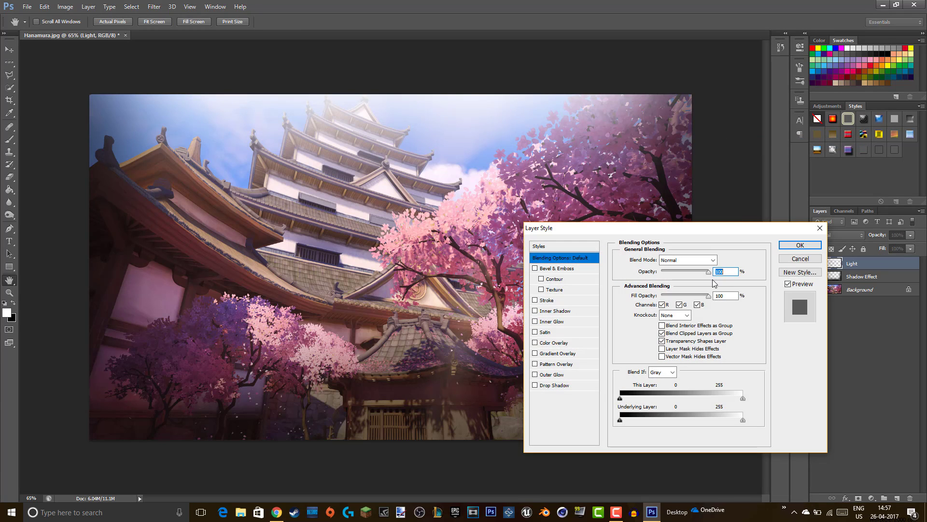
text(9)
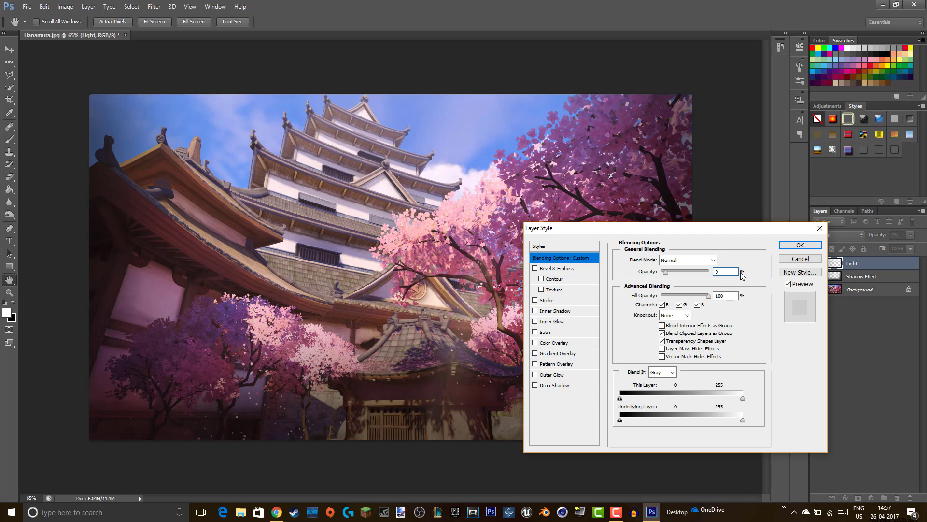
text(0)
key(BackSpace)
key(BackSpace)
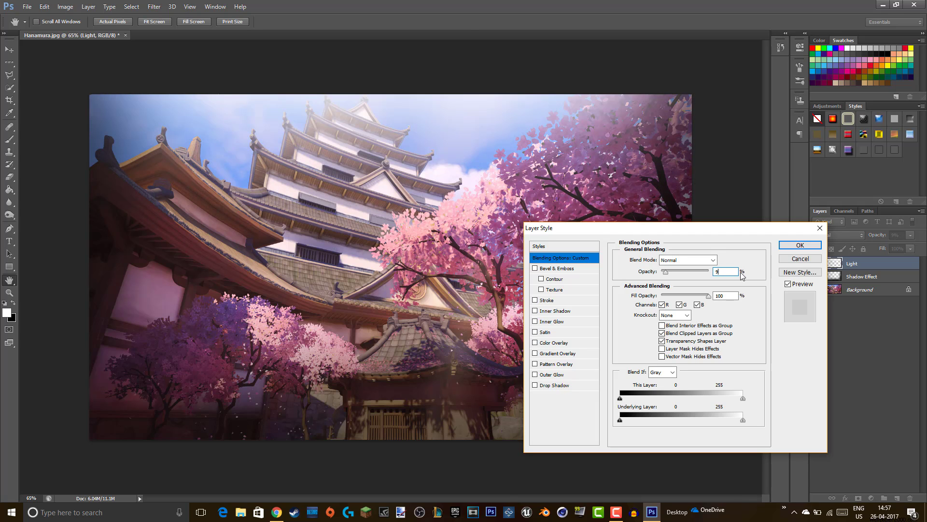
text(85b)
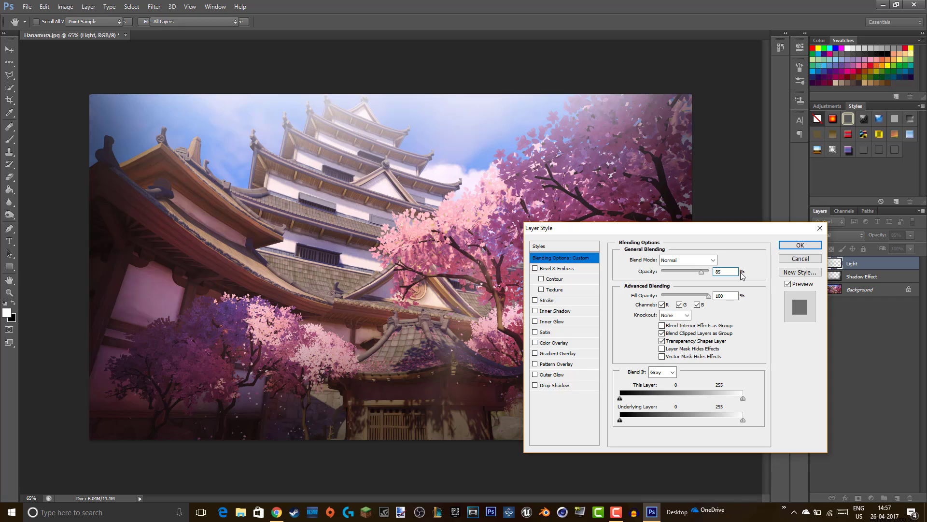
click(797, 245)
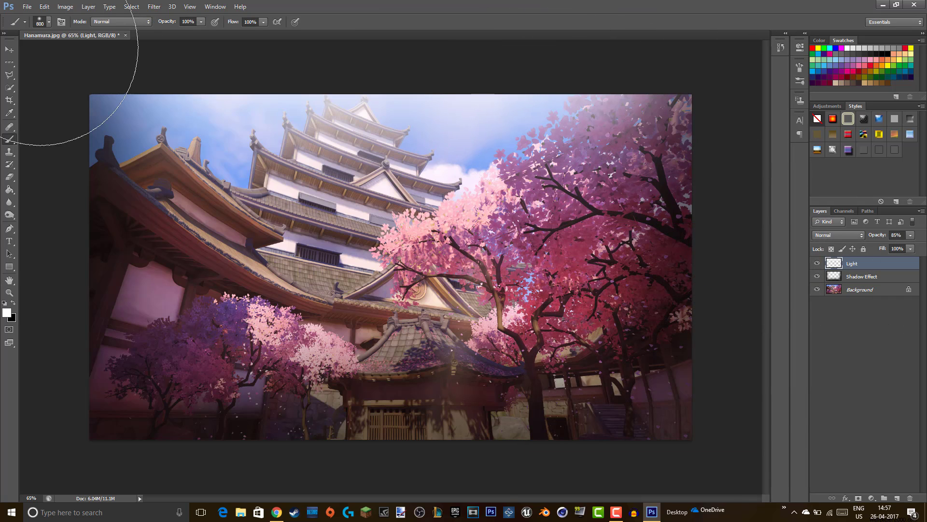
- Select the Move tool and add a new empty Layer 1 above Light
click(9, 49)
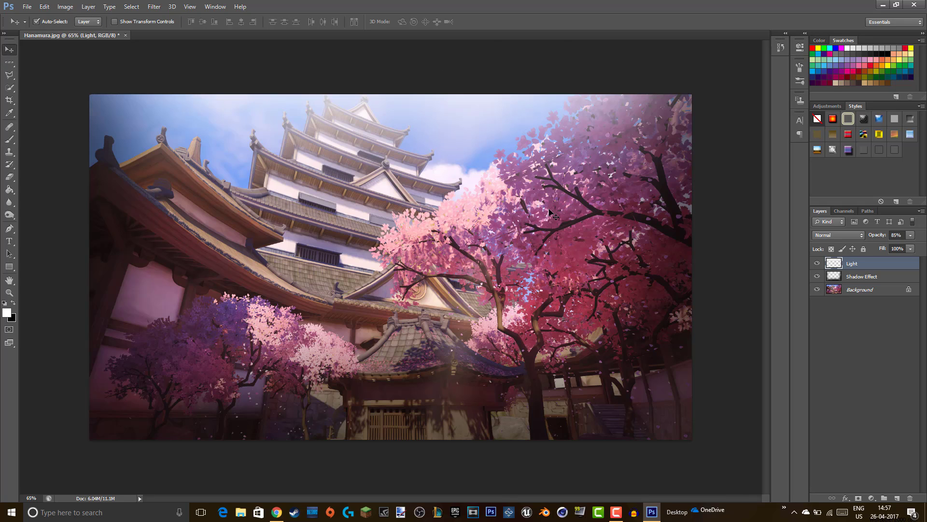
click(897, 498)
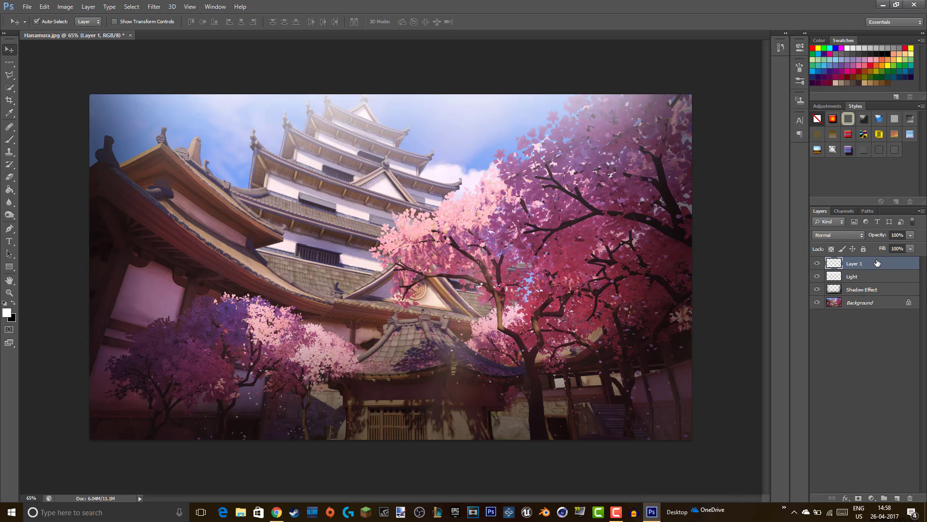
- Rename the new layer to 'Text', then delete it so Light is on top again
double_click(858, 267)
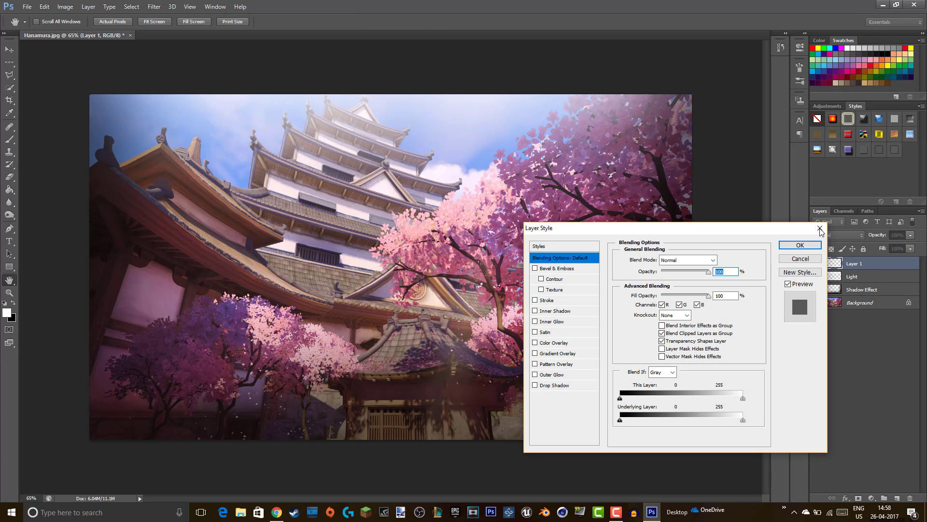
key(Escape)
double_click(851, 263)
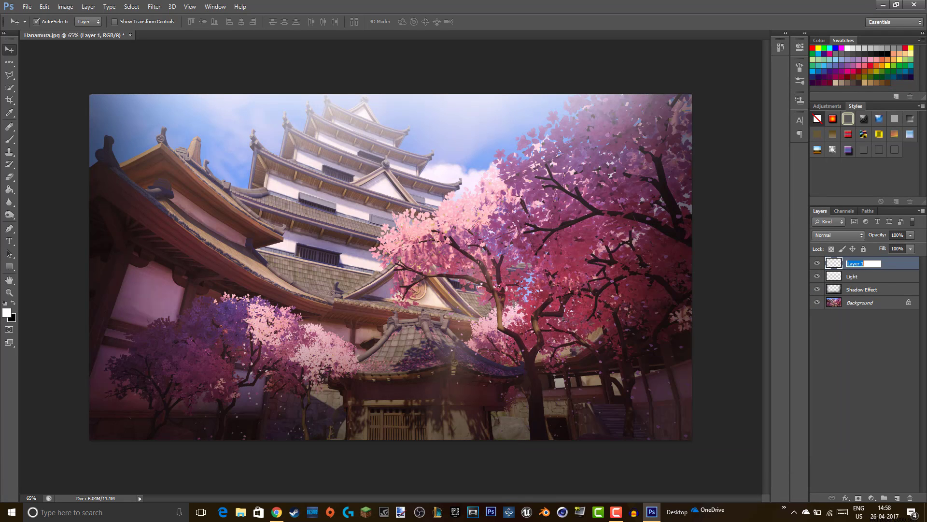
key(BackSpace)
text(Text)
key(Return)
key(Delete)
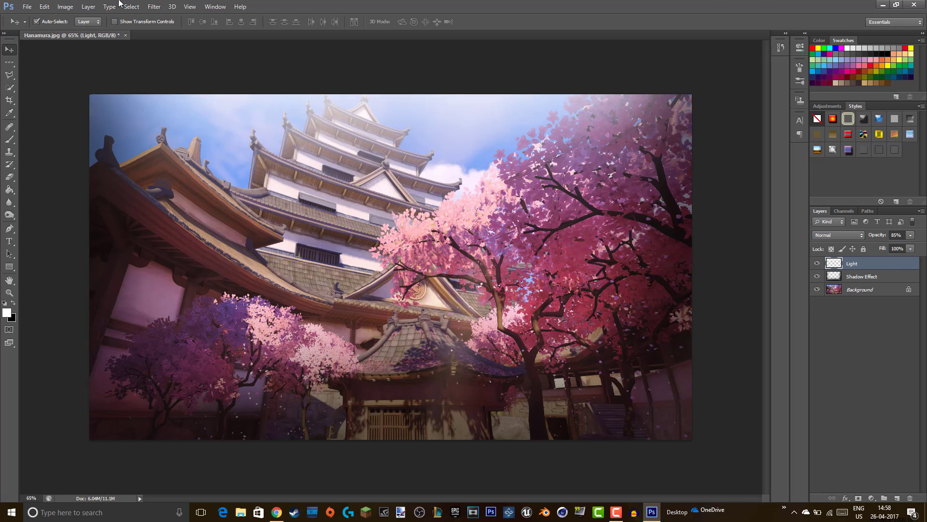
- Draw a large text box over the upper image and type 'TUTOR'
click(8, 241)
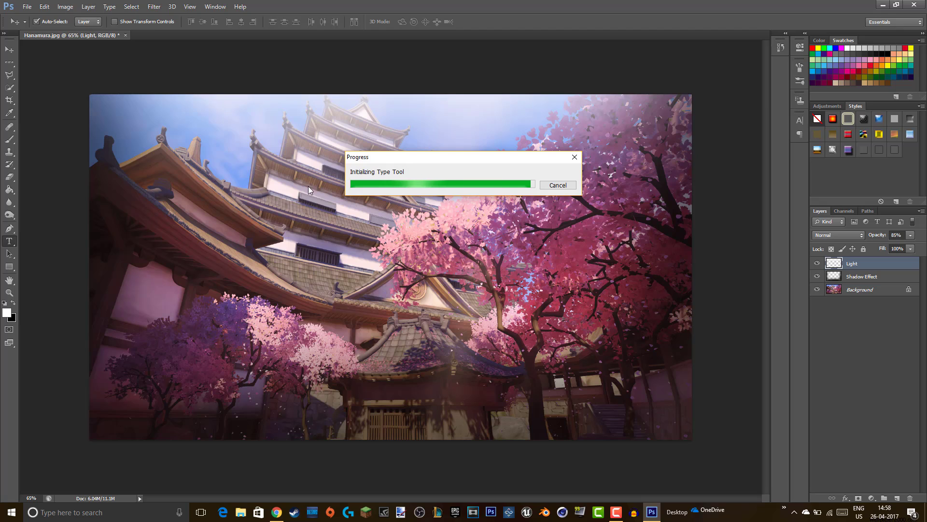
drag(161, 121, 643, 369)
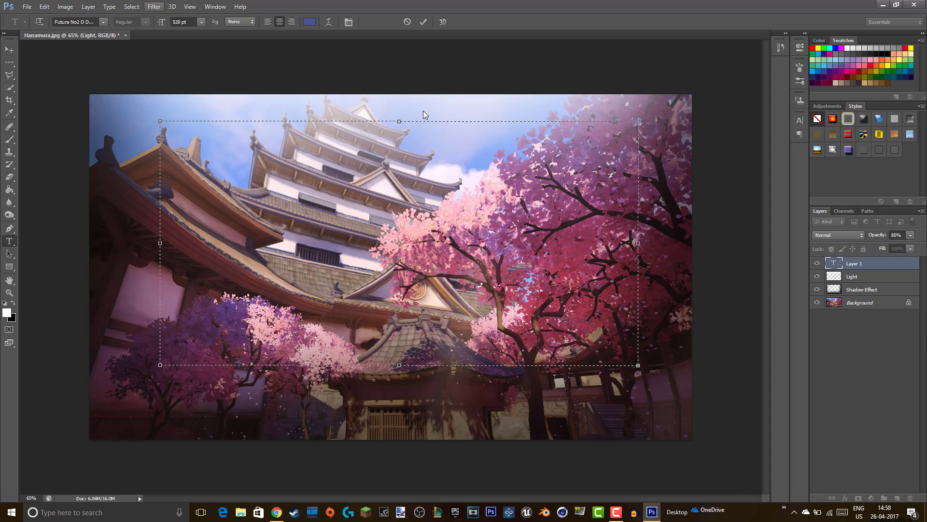
text(TUTOR)
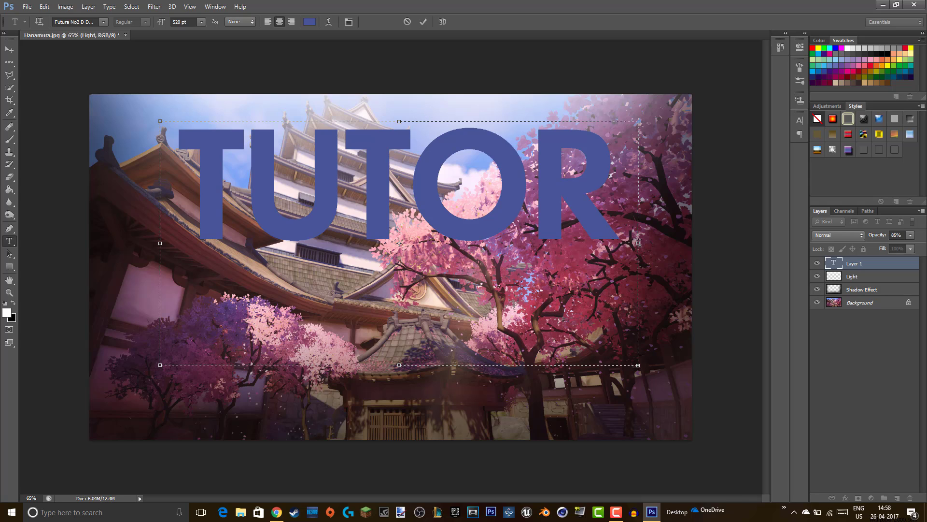
- Resize the text to 72 pt and nudge the text box into place
key(ctrl+a)
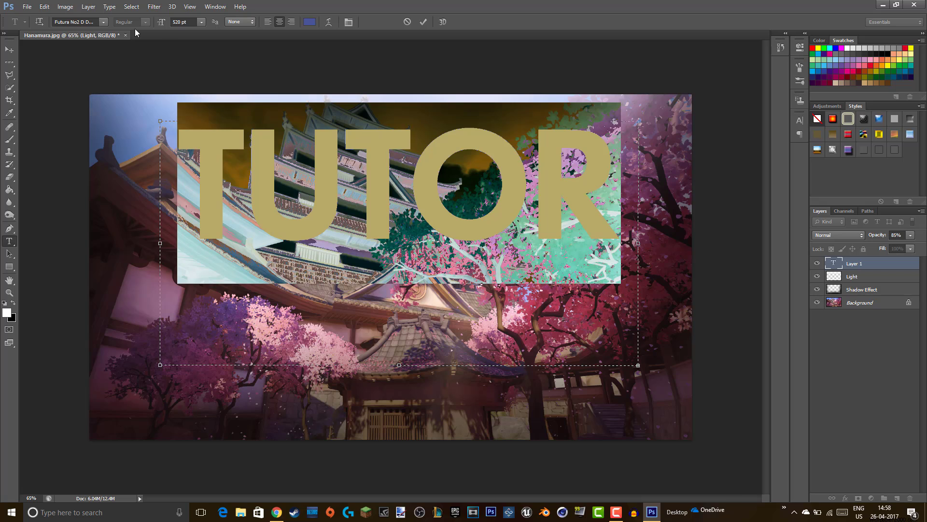
click(202, 23)
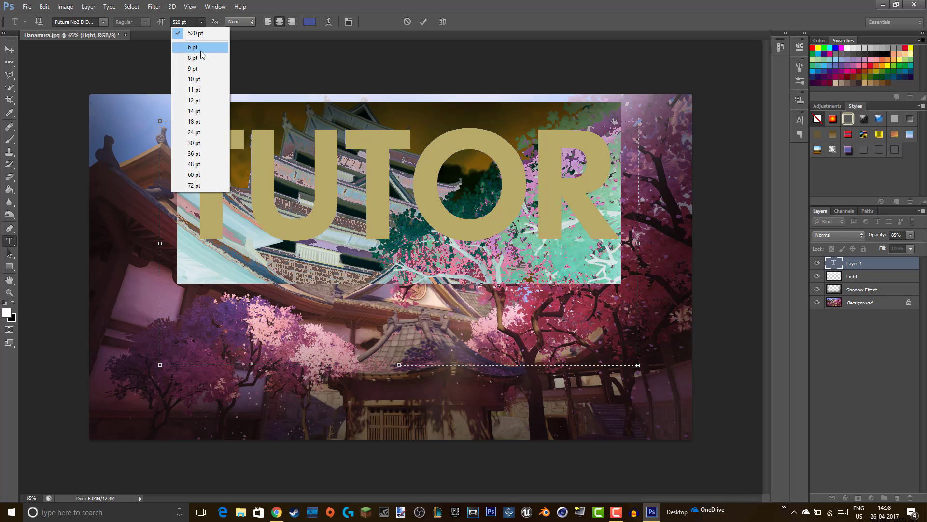
click(193, 184)
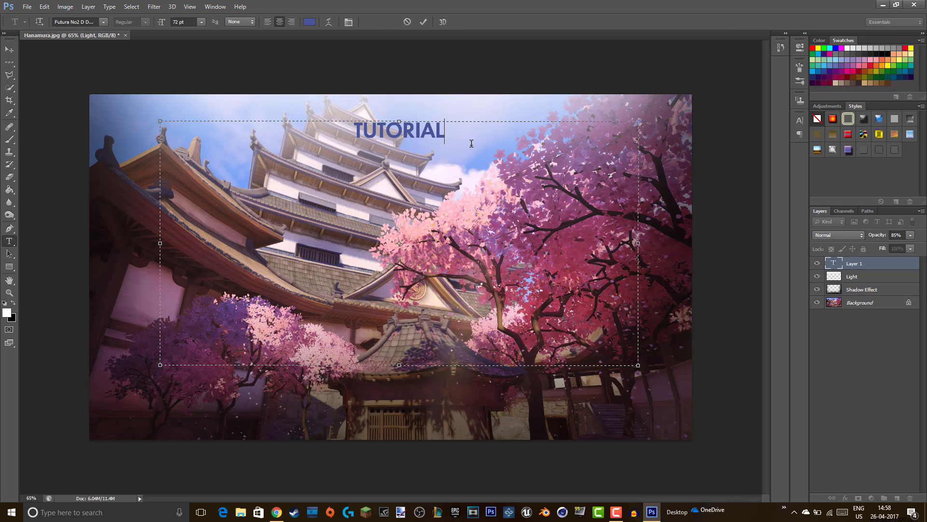
click(471, 143)
drag(442, 119, 440, 99)
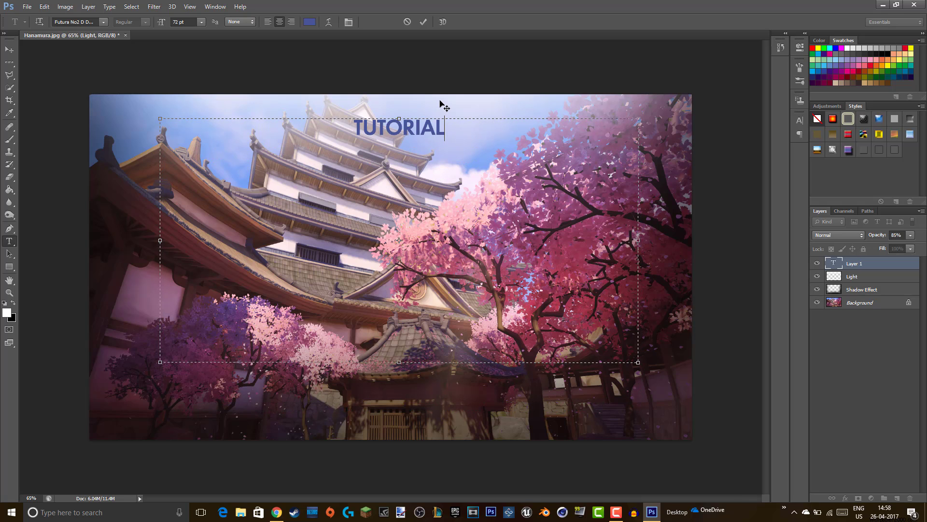
- Apply the BigNoodleTooOblique font to the TUTORIAL text
key(ctrl+a)
click(106, 21)
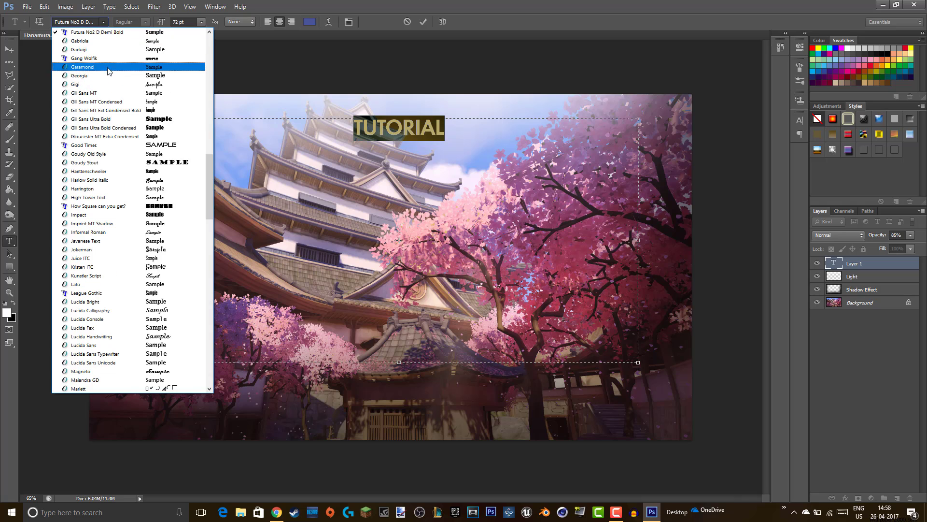
scroll(139, 108, up, 3)
scroll(131, 124, up, 9)
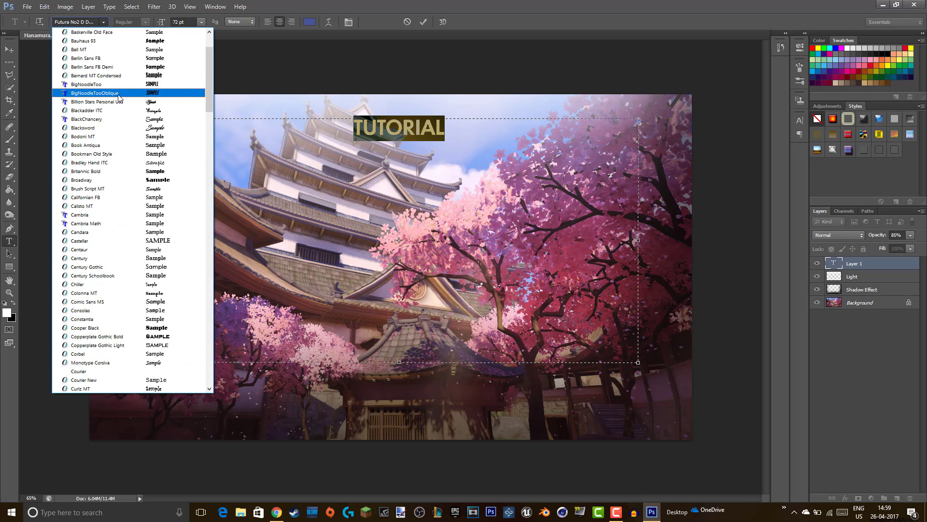
click(156, 92)
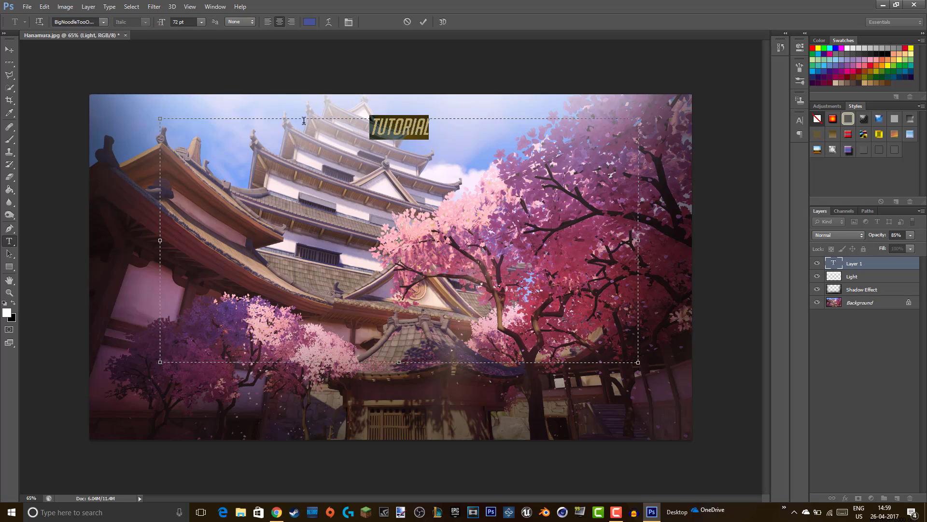
click(452, 129)
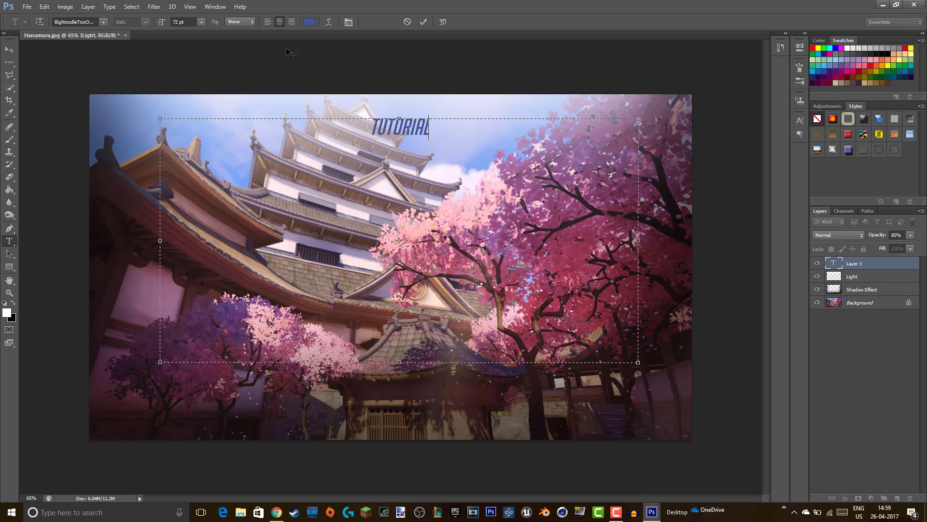
- Compare the upright BigNoodleToo font, then return TUTORIAL to BigNoodleTooOblique
drag(462, 126, 368, 129)
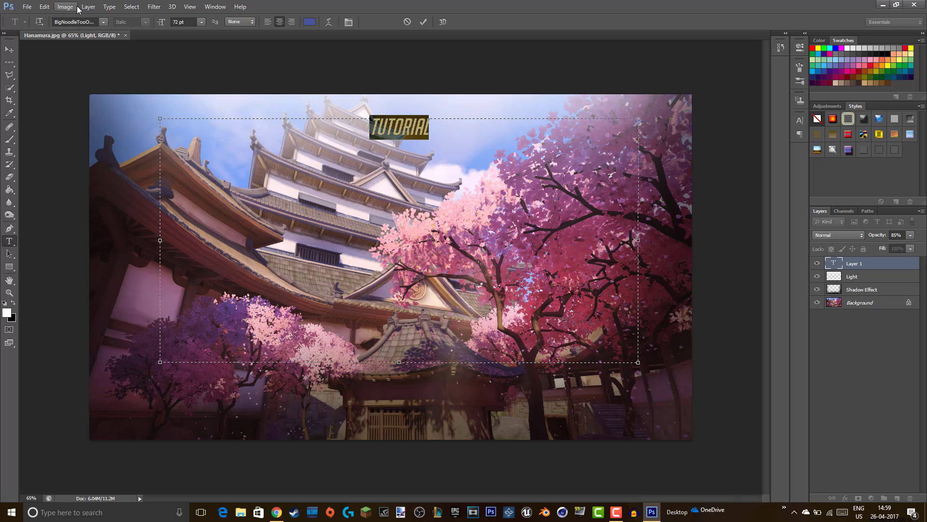
click(104, 22)
scroll(128, 58, up, 2)
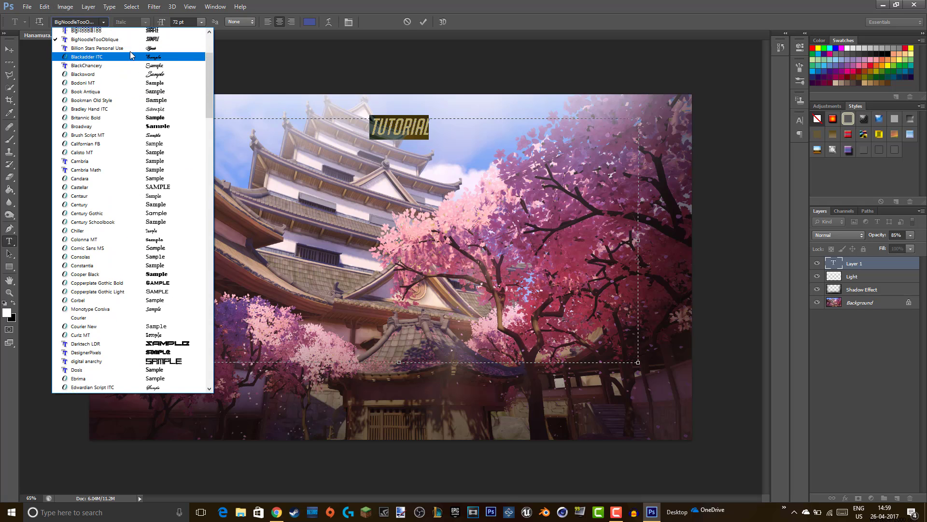
click(133, 50)
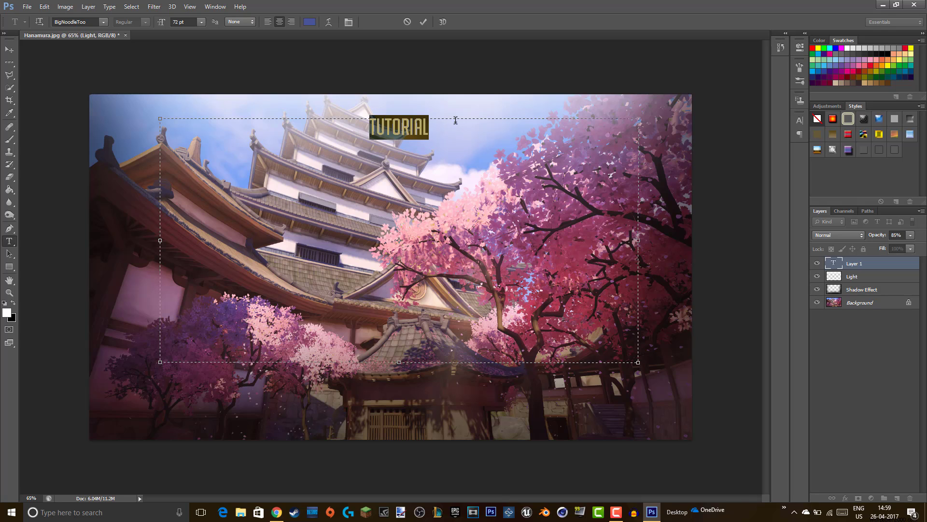
click(105, 22)
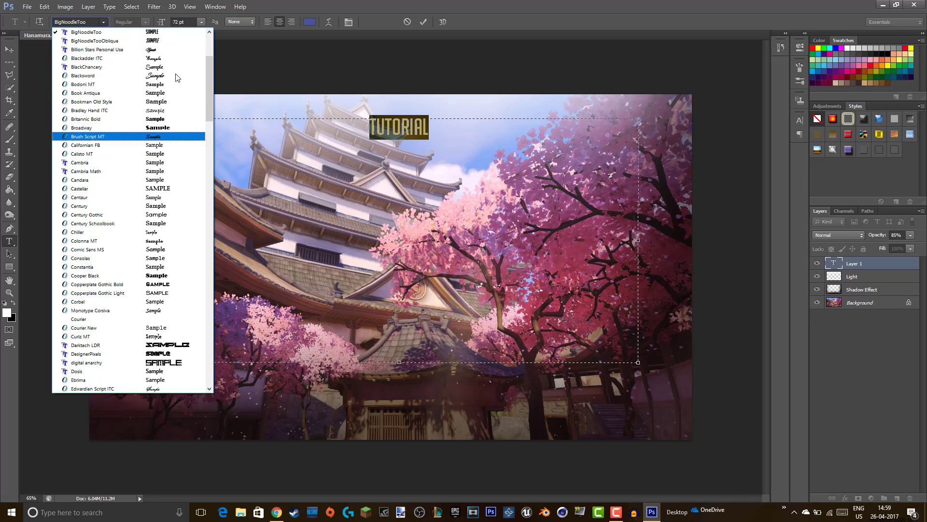
click(168, 42)
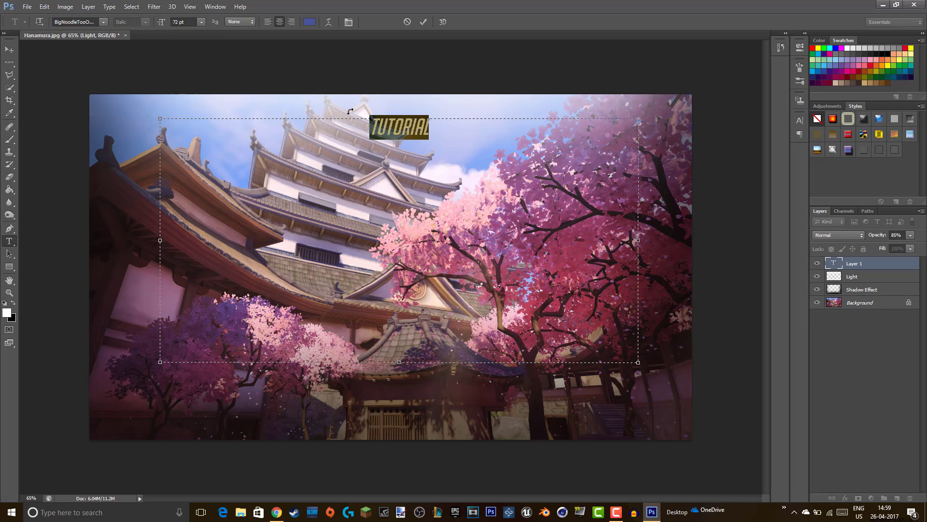
- Set the TUTORIAL font size to 520 pt
click(201, 23)
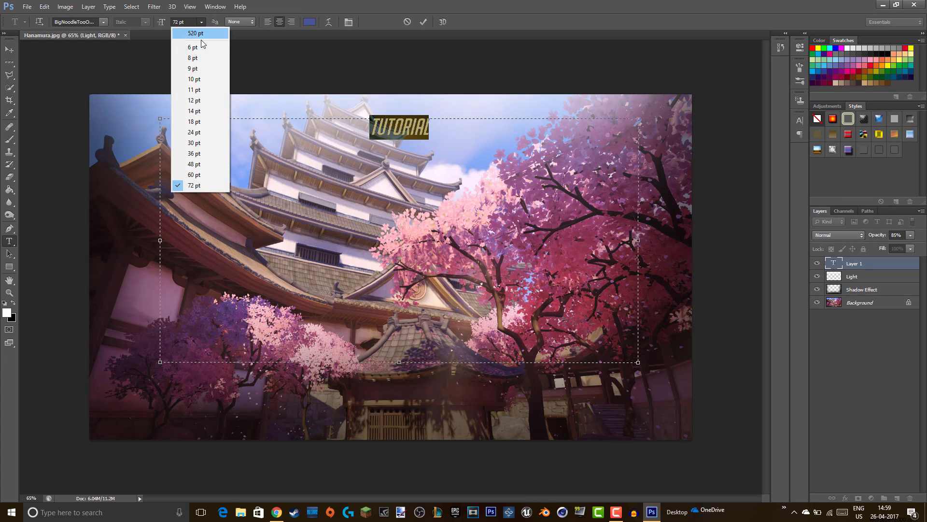
text(520)
click(197, 33)
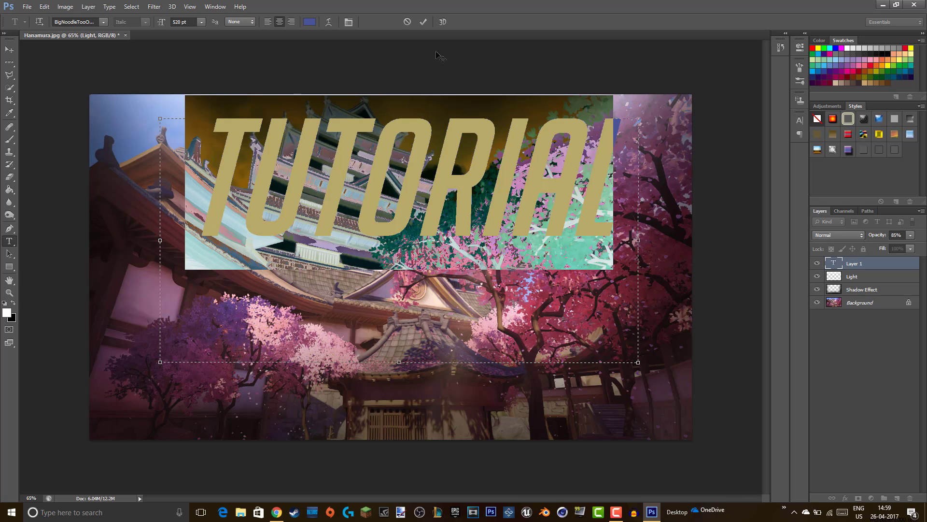
- Colour TUTORIAL white (ffffff), centre it in the upper image, and commit the text
click(314, 23)
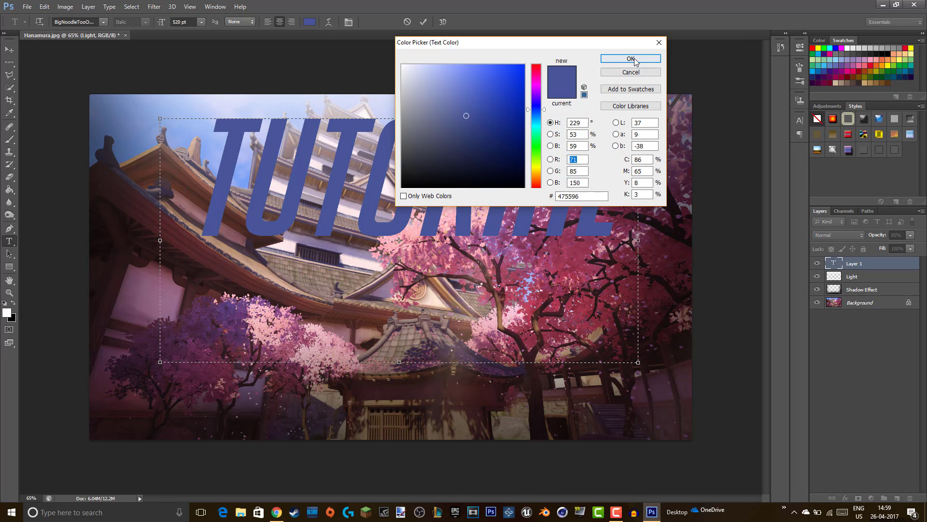
click(659, 43)
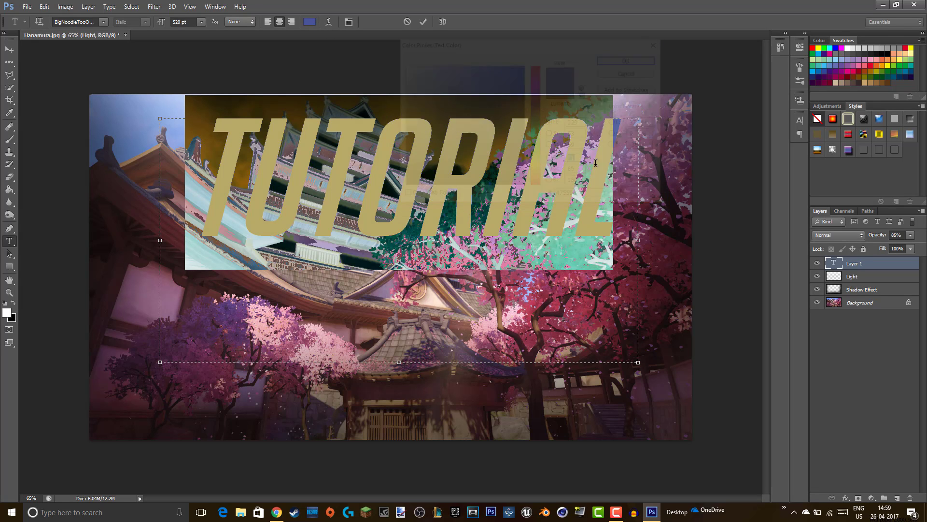
click(310, 21)
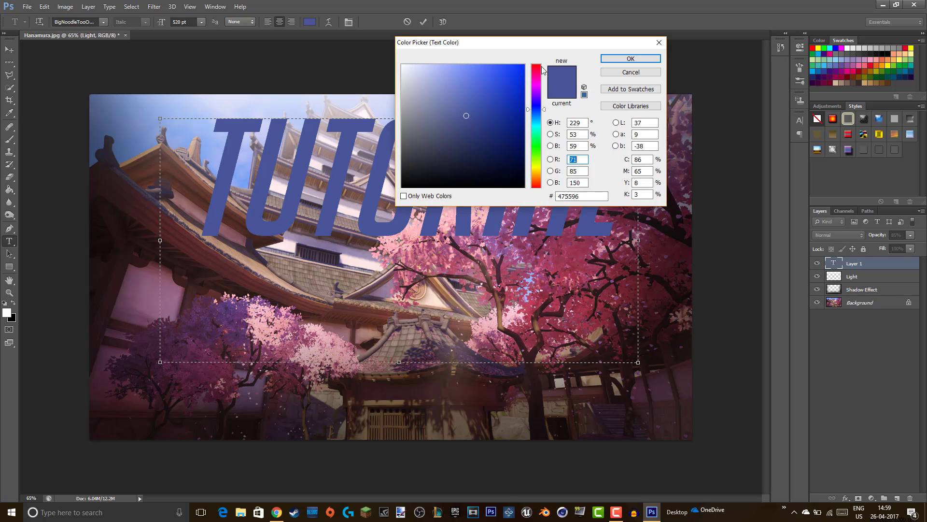
click(403, 65)
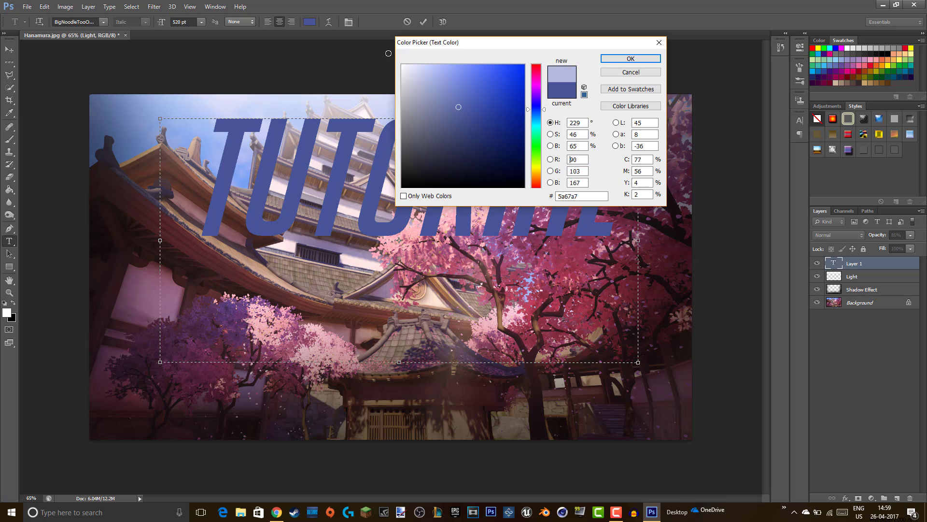
click(627, 58)
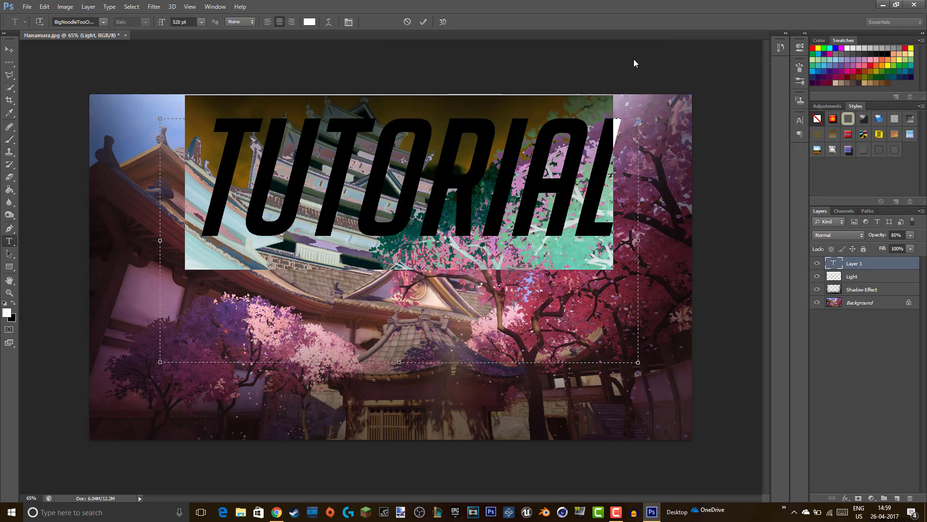
drag(508, 86, 504, 114)
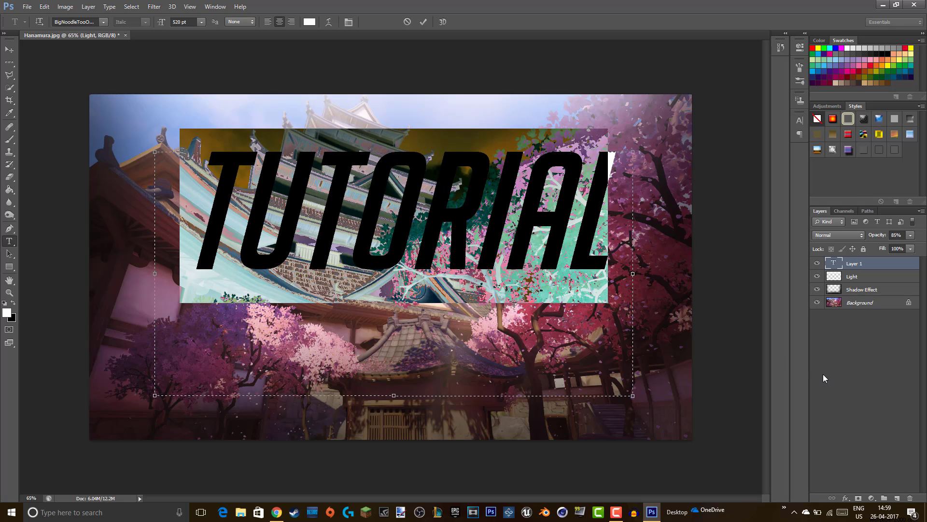
click(826, 332)
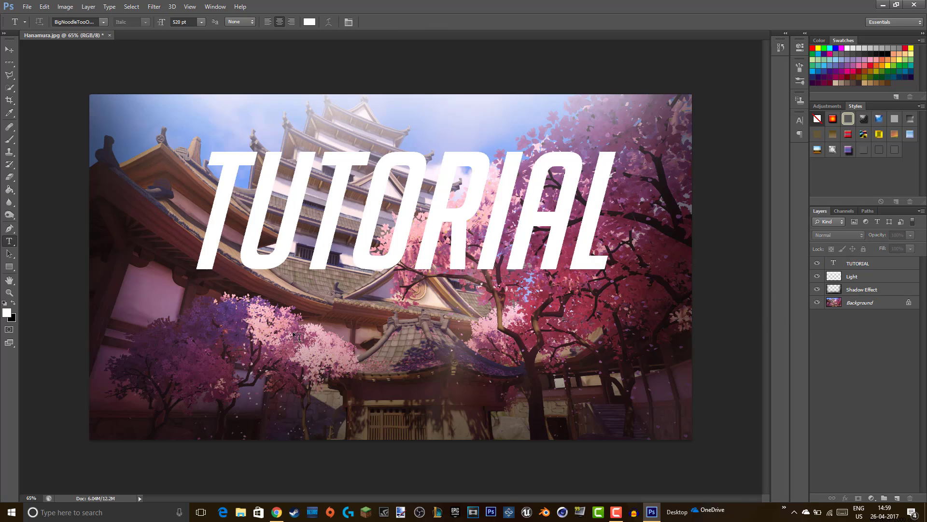
- Draw a text box below TUTORIAL with the font set to Futura No2 D Demi Bold
drag(245, 324, 585, 396)
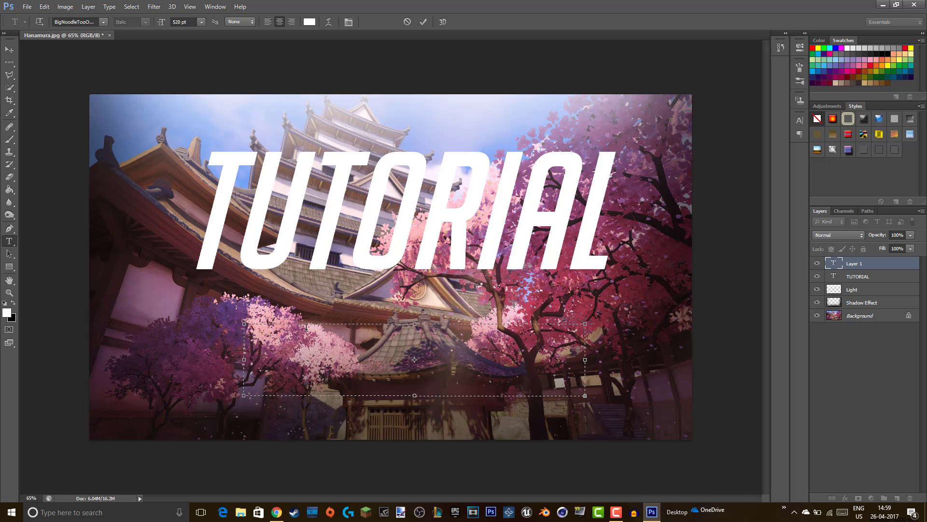
click(103, 21)
scroll(109, 260, down, 5)
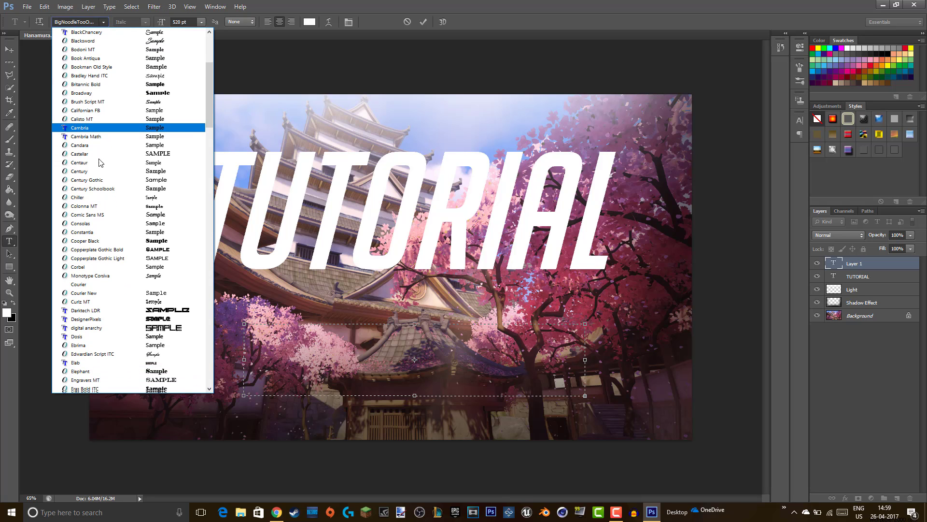
scroll(109, 261, down, 9)
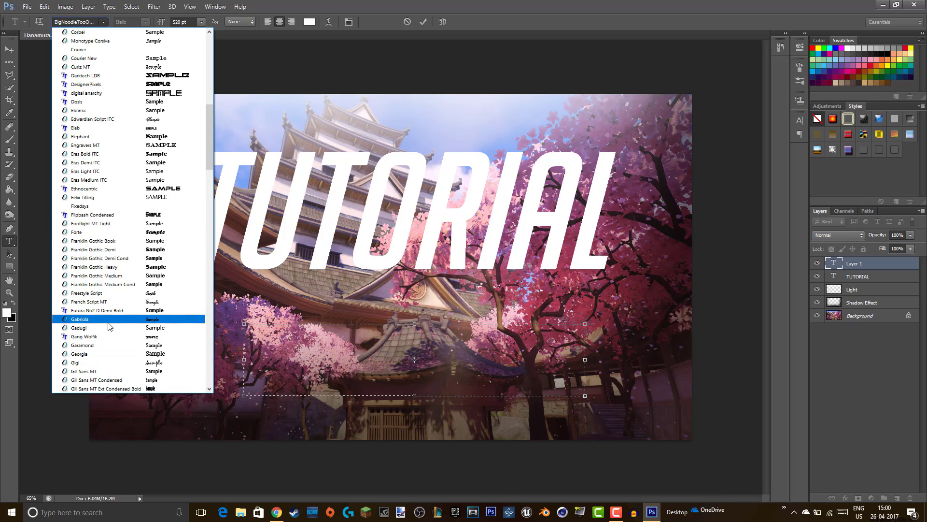
click(110, 311)
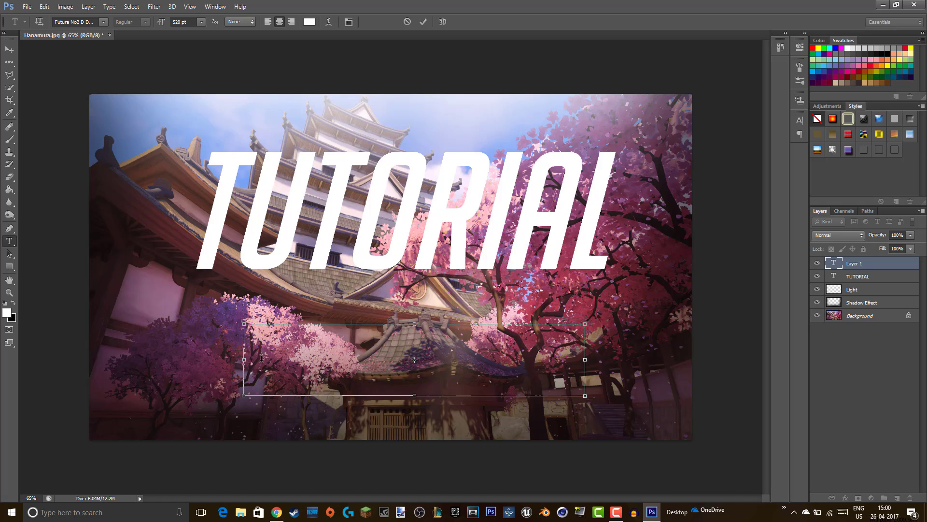
- Size the YOUTUBE text at 200 pt and nudge it up and left beneath TUTORIAL
click(196, 18)
text(36)
key(Return)
text(0)
key(BackSpace)
key(BackSpace)
text(00)
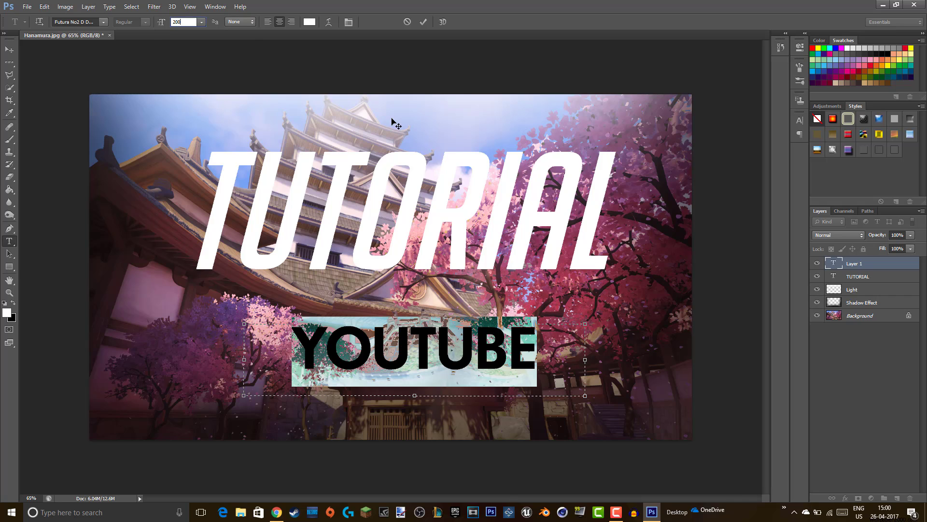
key(Return)
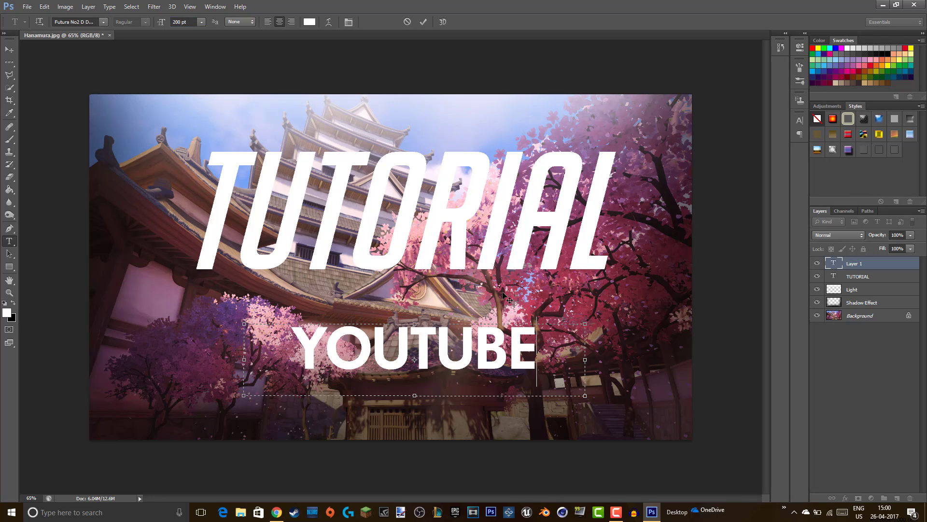
drag(505, 294, 495, 283)
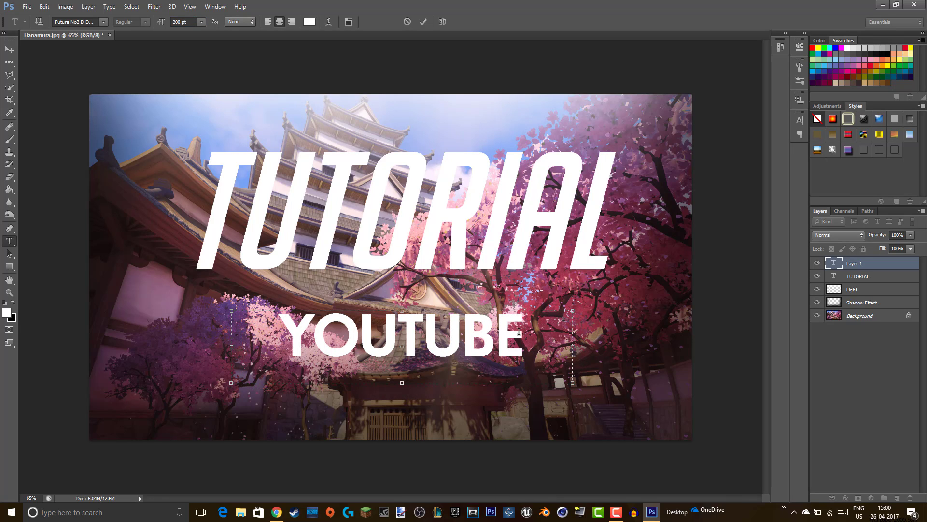
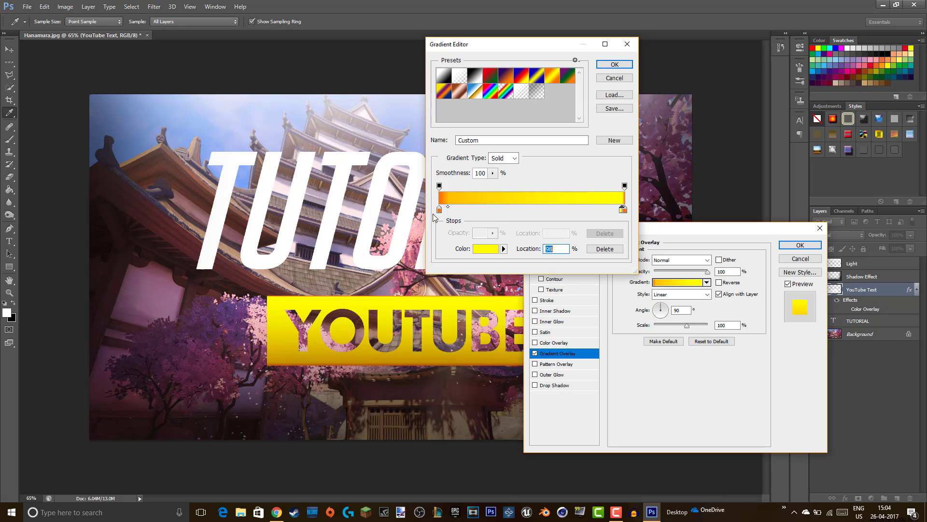
- Discard the gradient edits and give the YOUTUBE text an Inner Glow in Overlay blend mode
drag(439, 211, 521, 222)
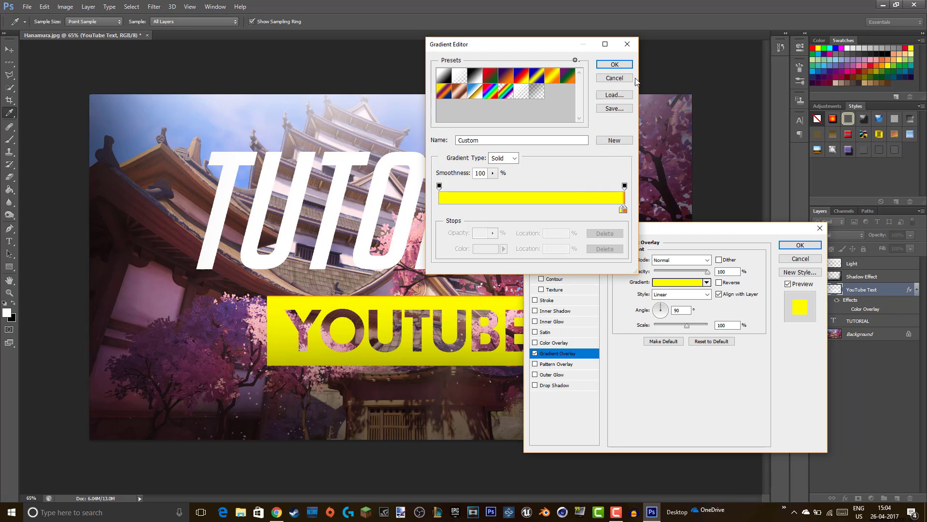
click(614, 78)
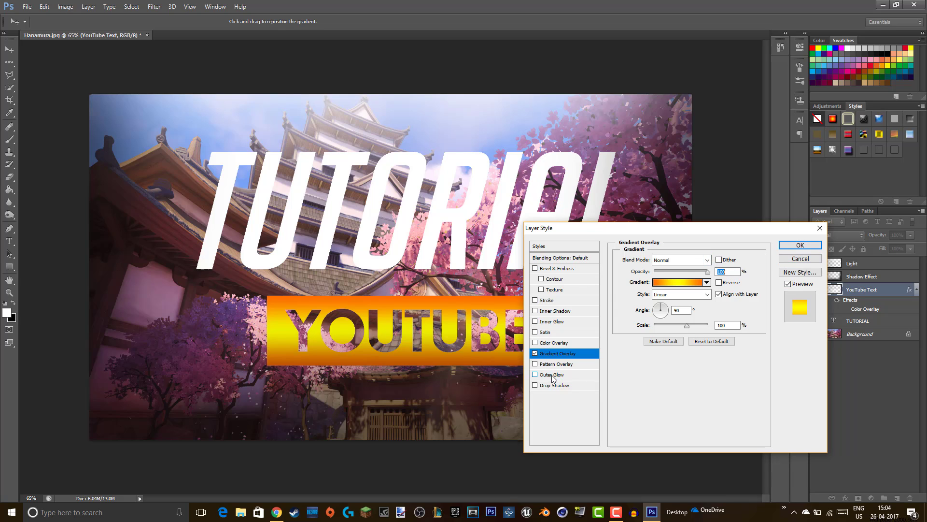
click(535, 321)
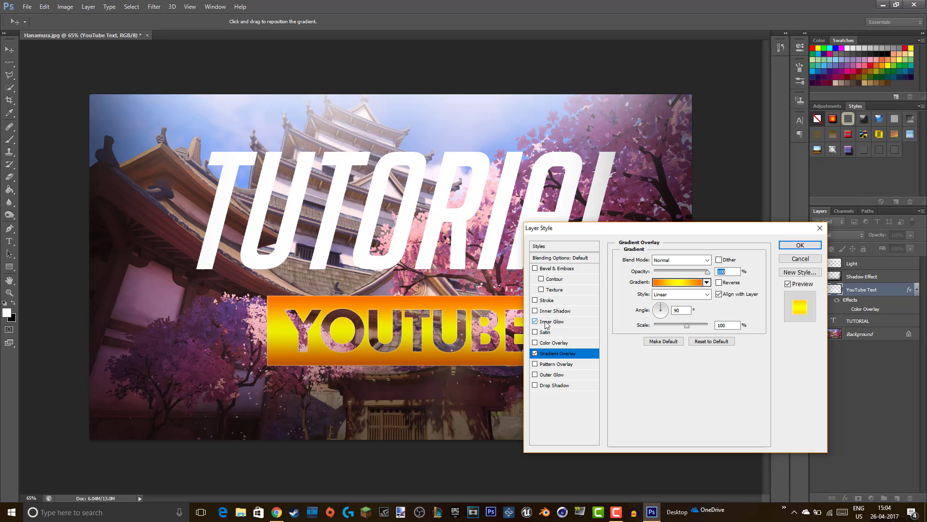
click(550, 321)
click(670, 260)
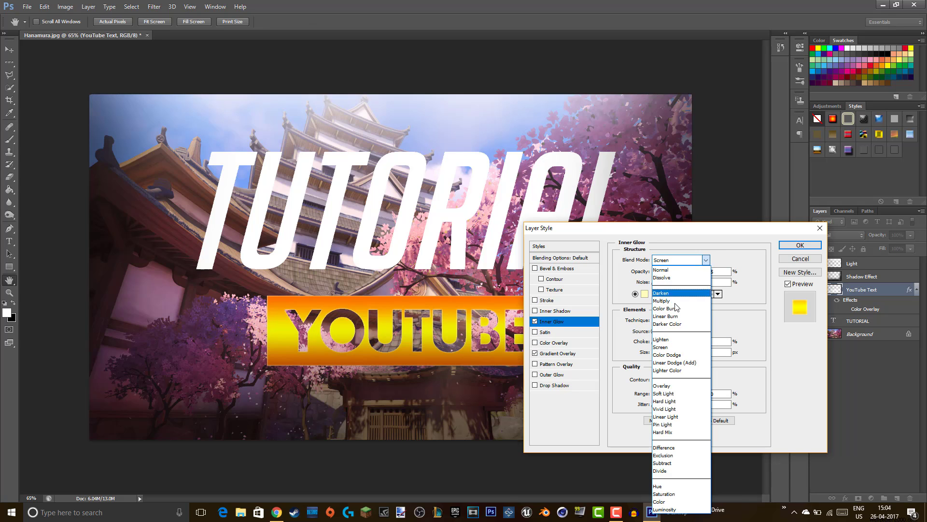
click(662, 349)
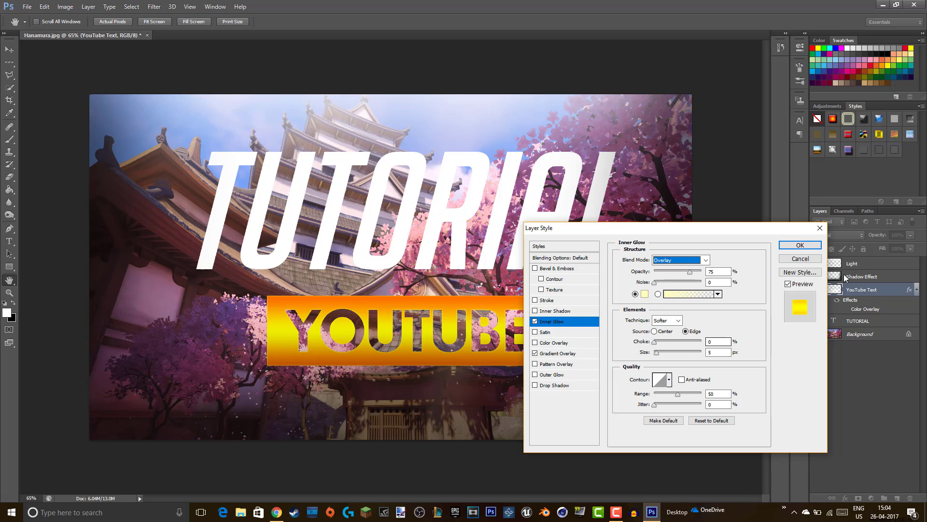
click(800, 245)
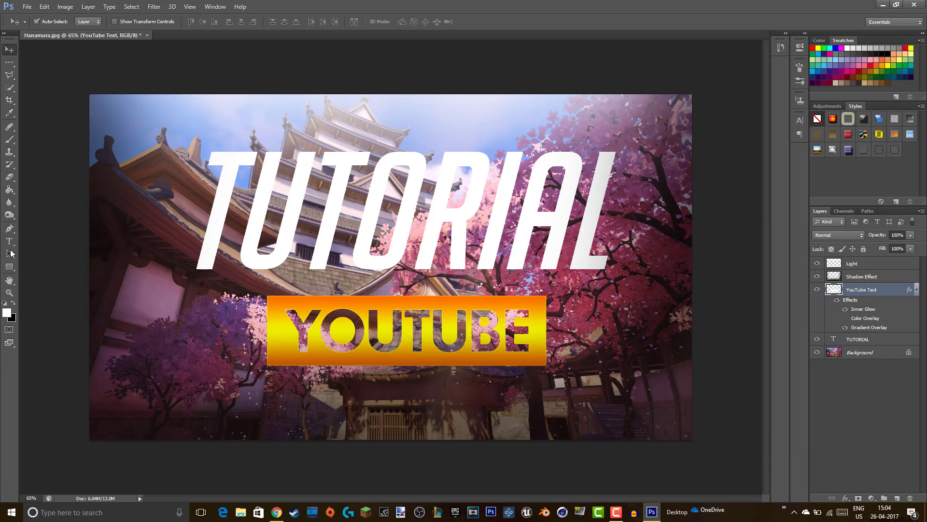
click(9, 293)
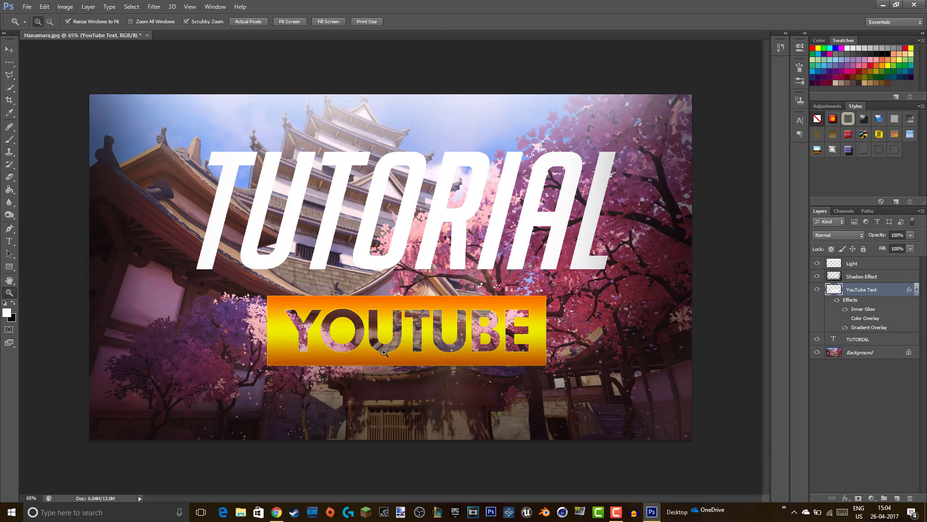
drag(385, 353, 390, 355)
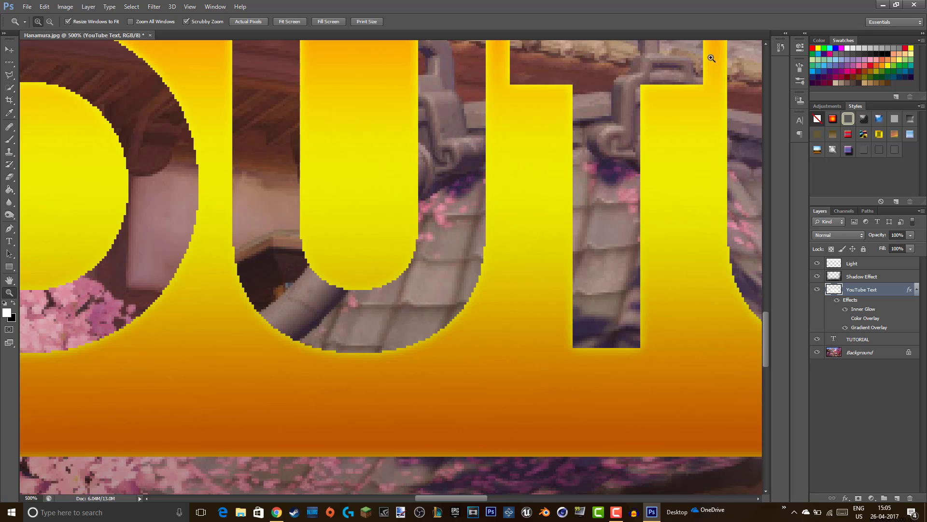
scroll(402, 296, down, 2)
right_click(402, 296)
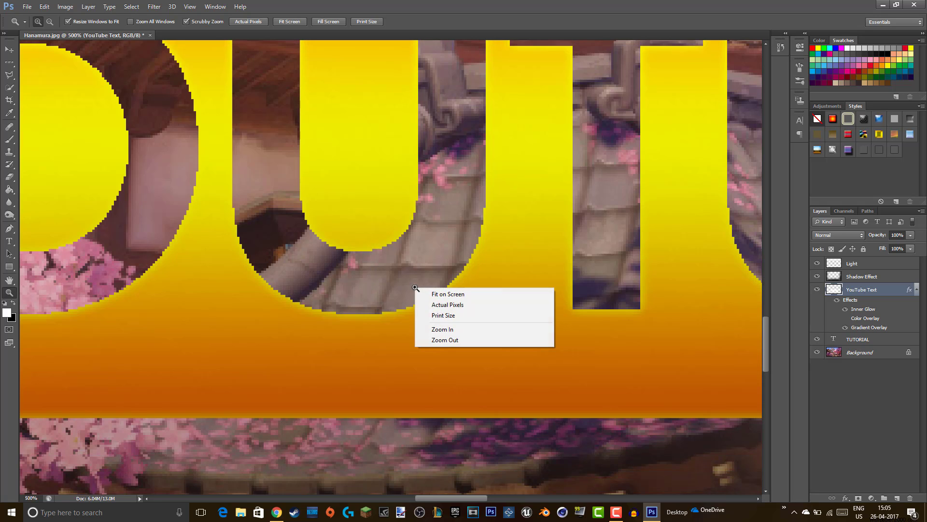
click(445, 339)
right_click(444, 339)
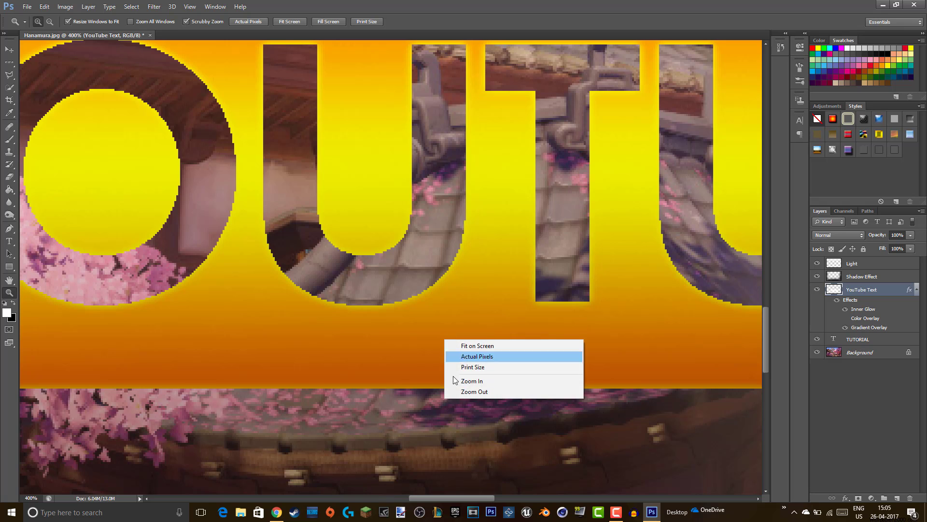
click(454, 389)
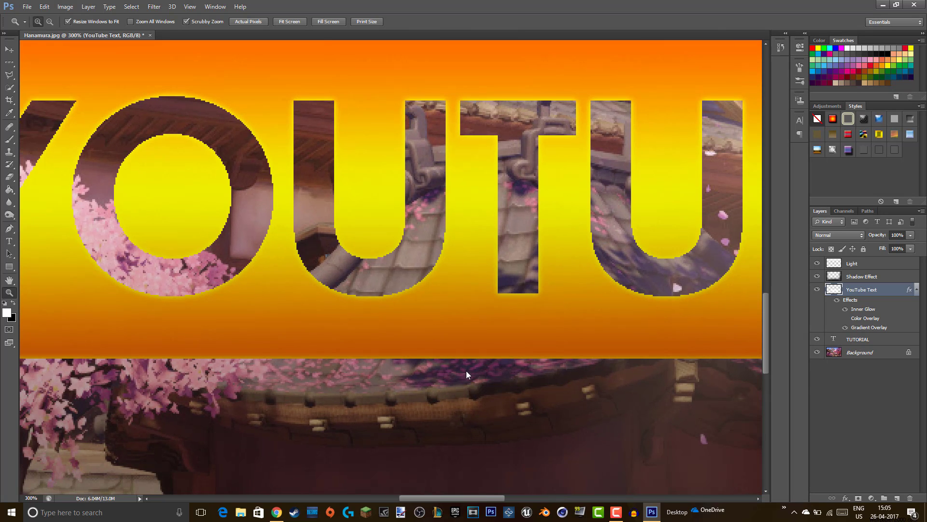
right_click(467, 374)
click(480, 386)
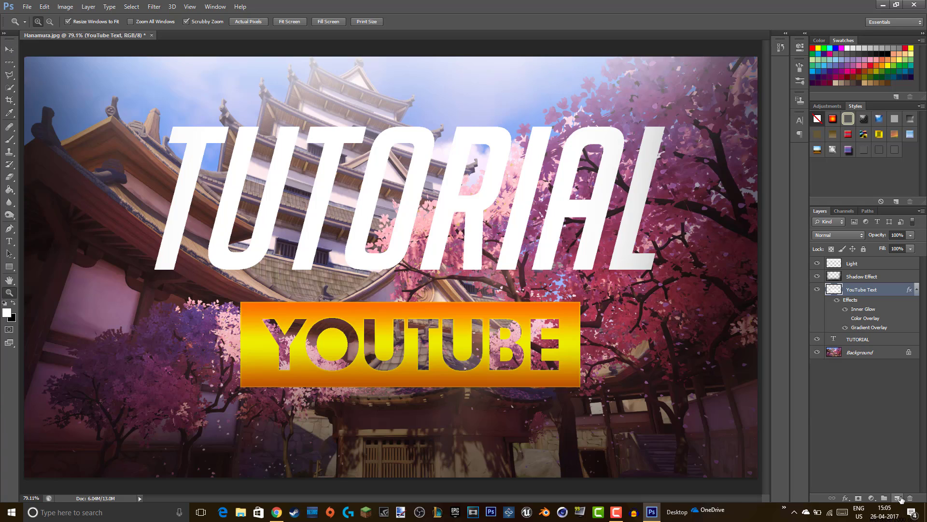
- Add an empty layer above YouTube Text and name it 'Blue Color Overlay'
right_click(858, 292)
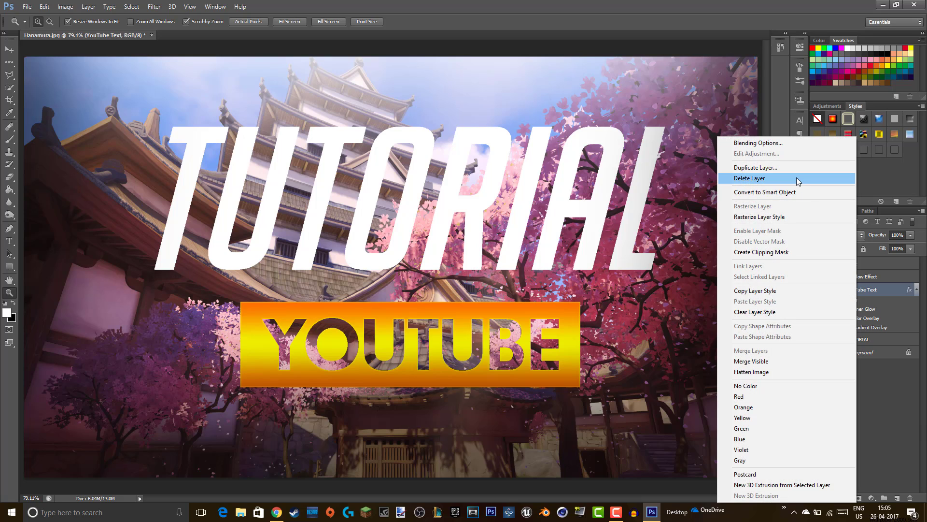
click(923, 427)
click(897, 498)
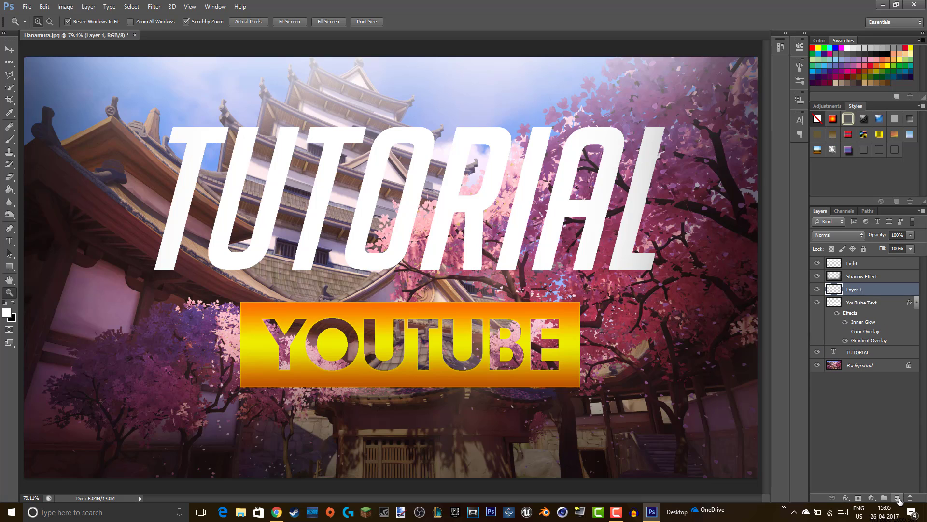
mouse_move(871, 290)
mouse_down()
mouse_move(862, 258)
mouse_move(879, 290)
mouse_up()
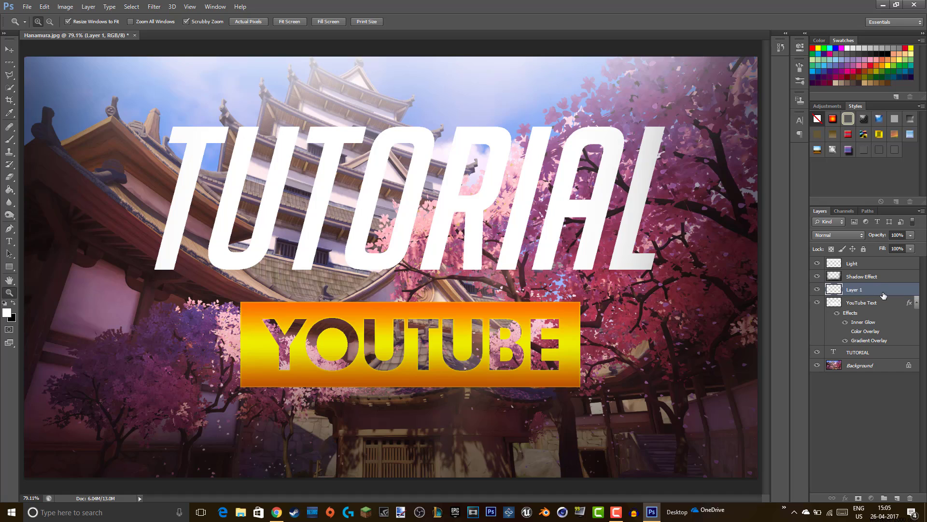
double_click(856, 290)
key(BackSpace)
key(Return)
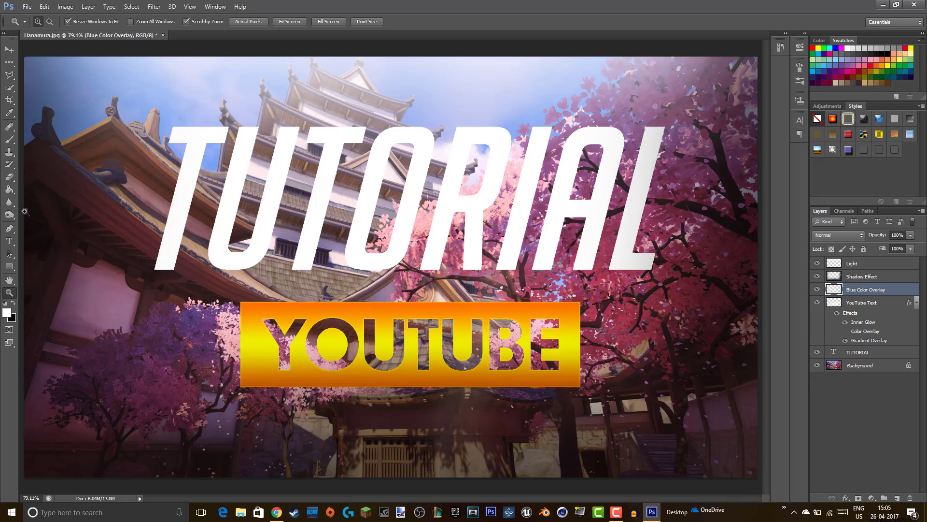
- Choose the Brush tool with a strong blue foreground colour
click(9, 139)
click(7, 314)
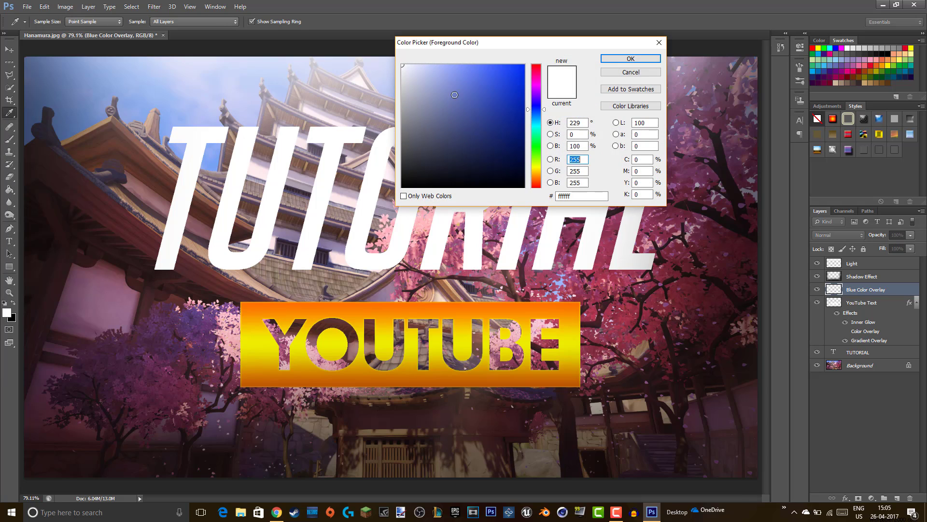
drag(495, 70, 536, 57)
click(631, 58)
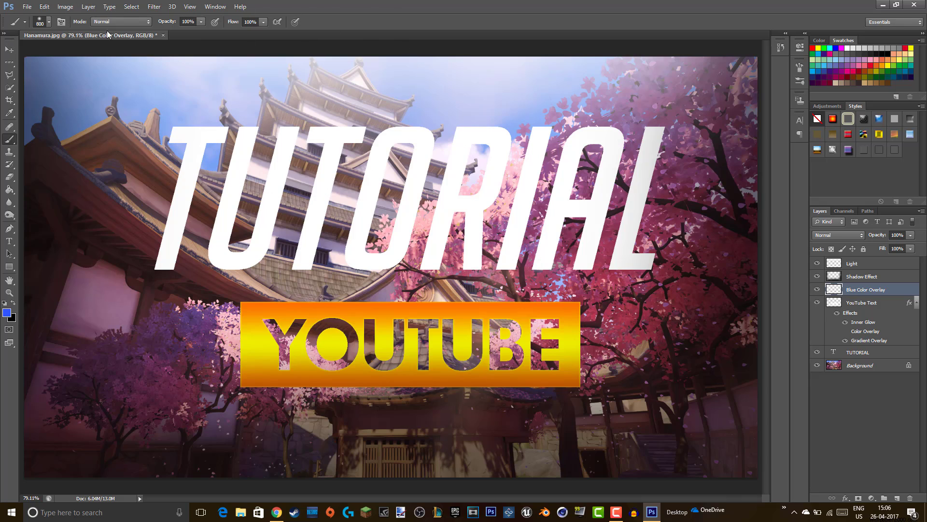
- Enlarge the brush to 5000 px and paint blue across the overlay layer
click(47, 23)
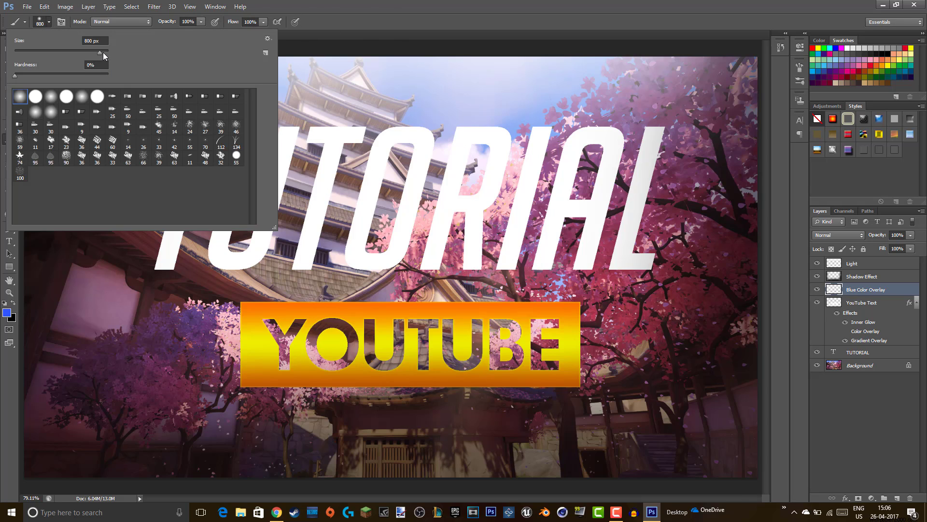
mouse_move(103, 52)
mouse_down()
mouse_move(228, 51)
mouse_move(227, 60)
mouse_up()
click(49, 22)
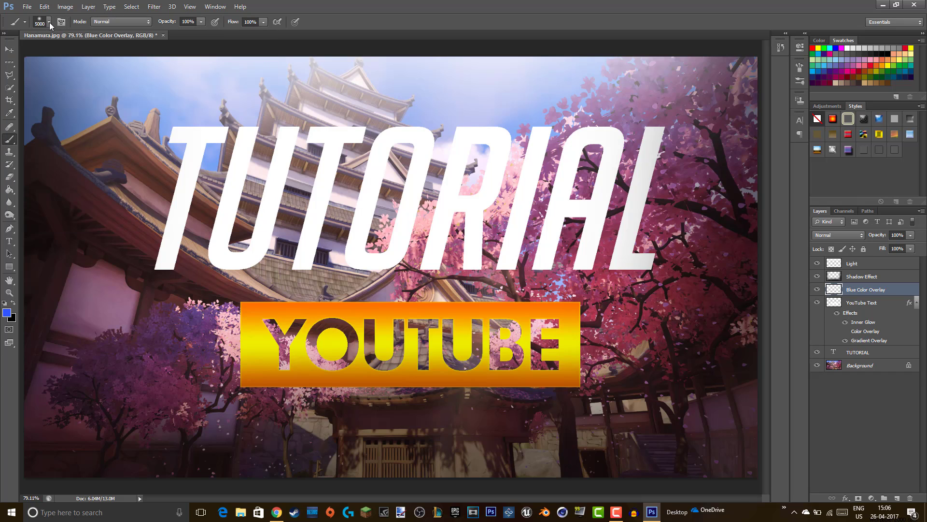
click(409, 291)
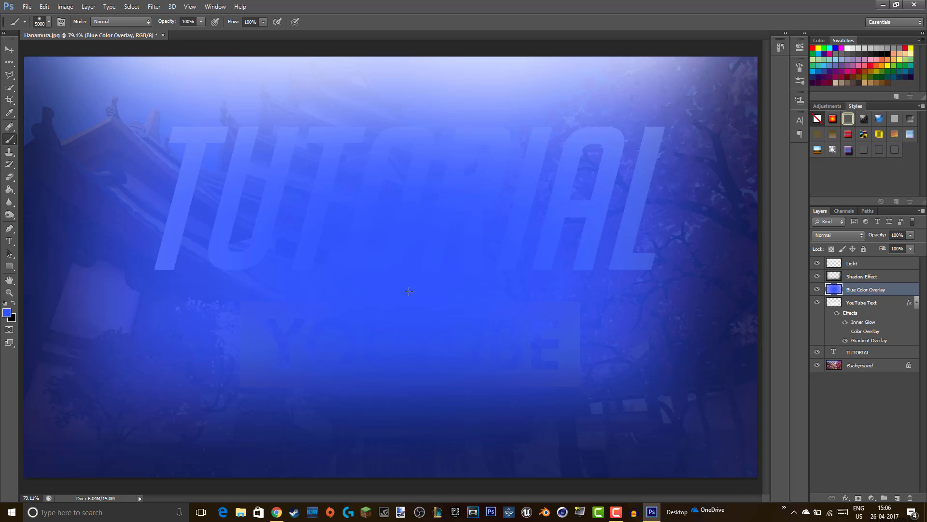
- Paint a second blue stroke over the whole canvas, then briefly hide and reshow the Shadow Effect and Light layers
click(409, 292)
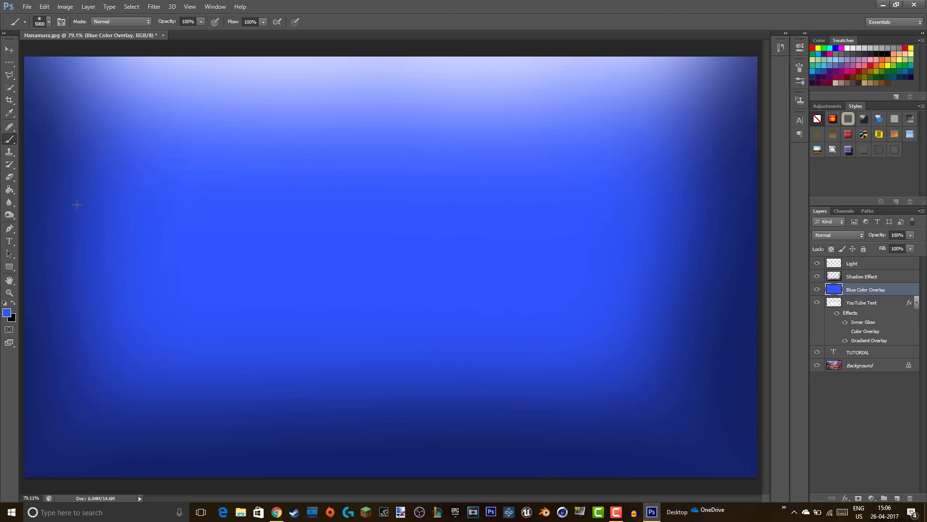
click(818, 276)
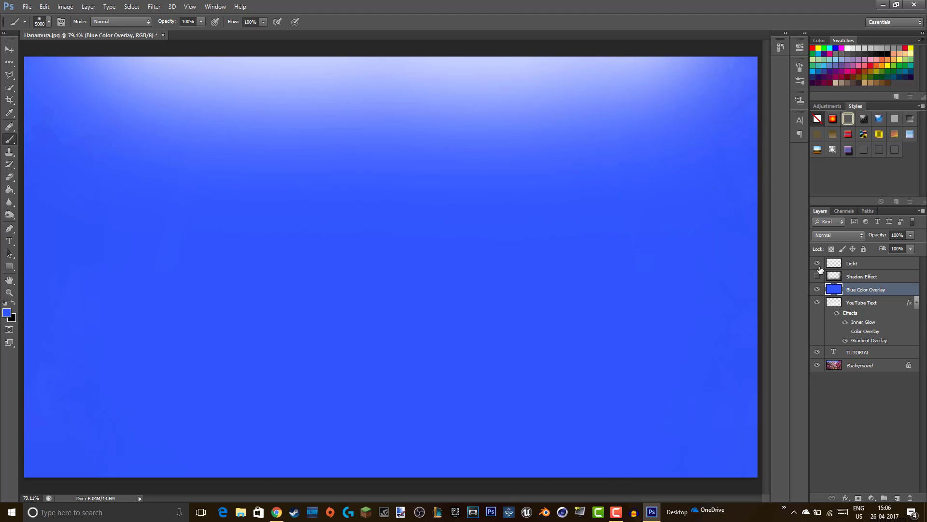
click(817, 264)
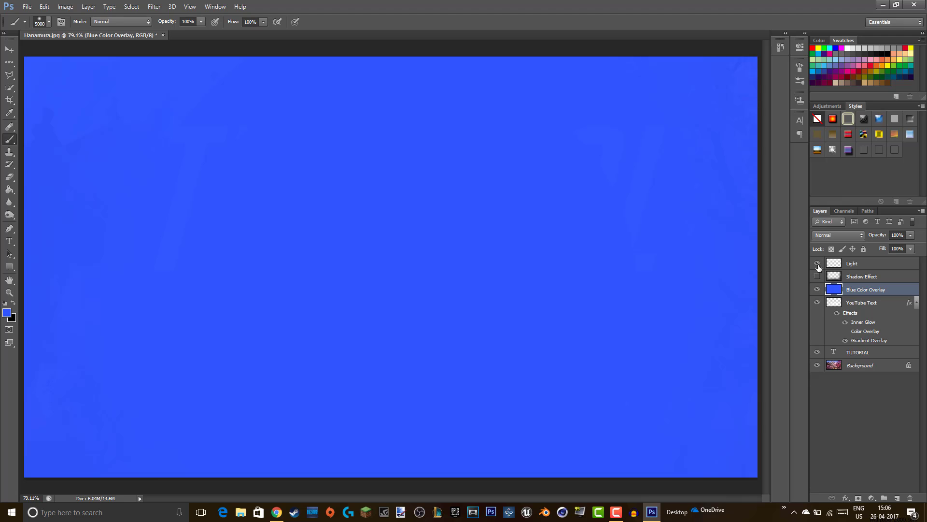
click(817, 263)
click(817, 276)
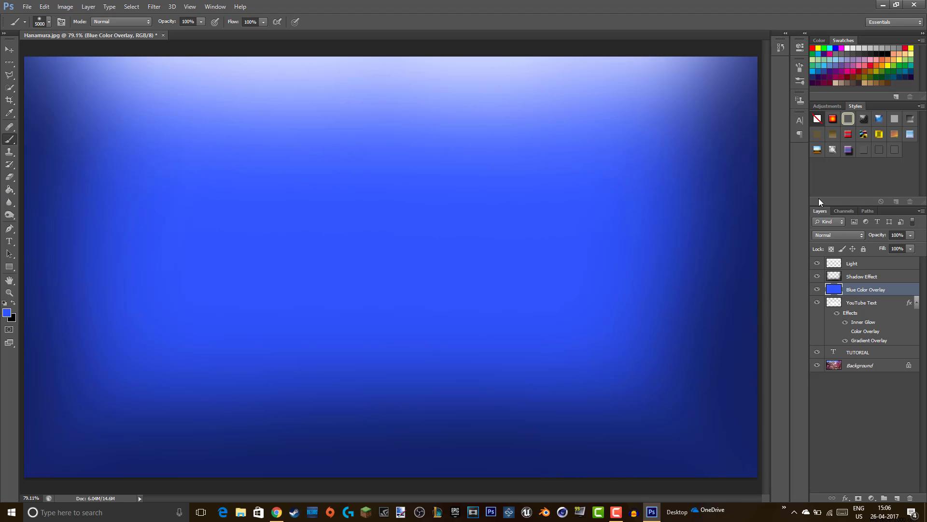
- Lower the Blue Color Overlay opacity to about 15% and compare it on and off
right_click(889, 288)
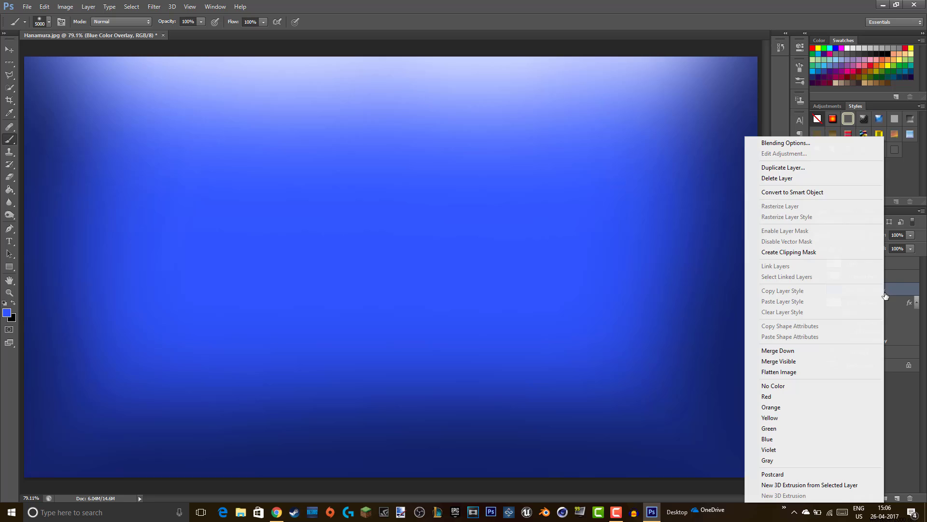
click(821, 144)
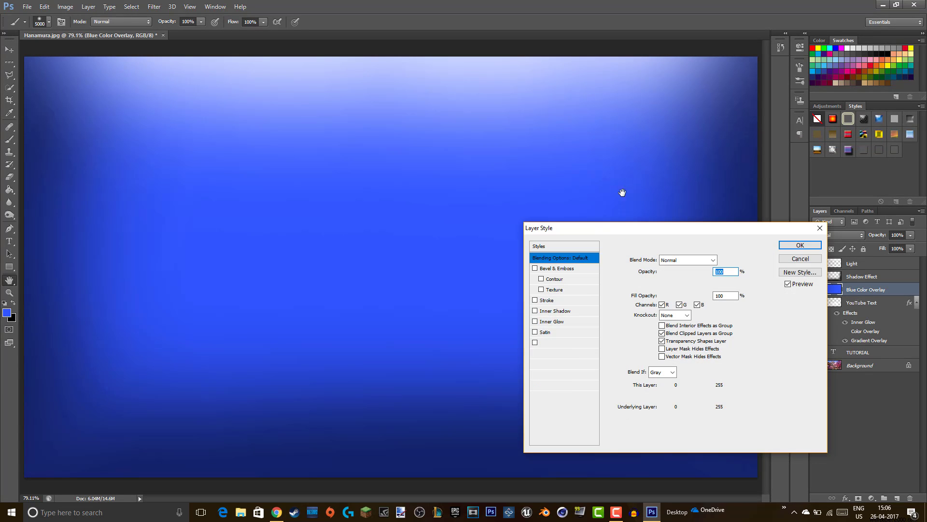
drag(709, 276, 667, 273)
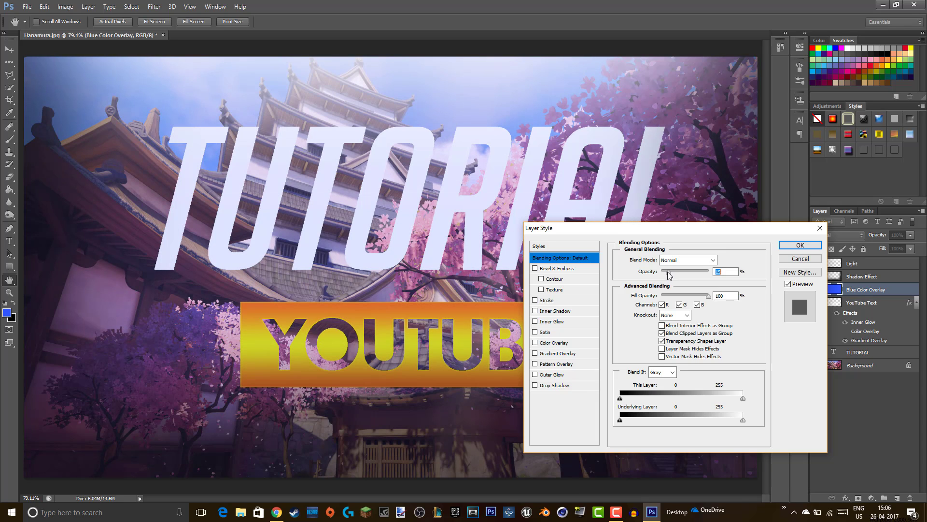
drag(670, 275, 671, 274)
click(800, 245)
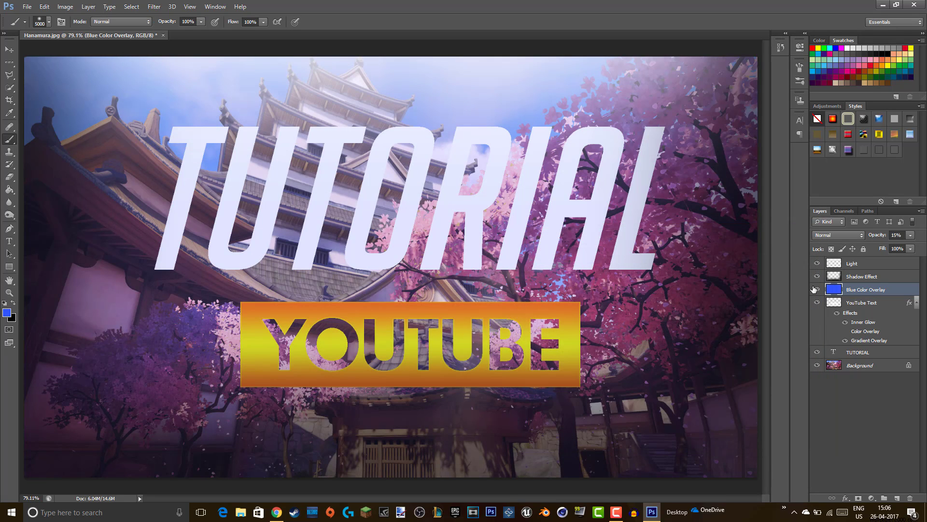
click(818, 289)
click(817, 290)
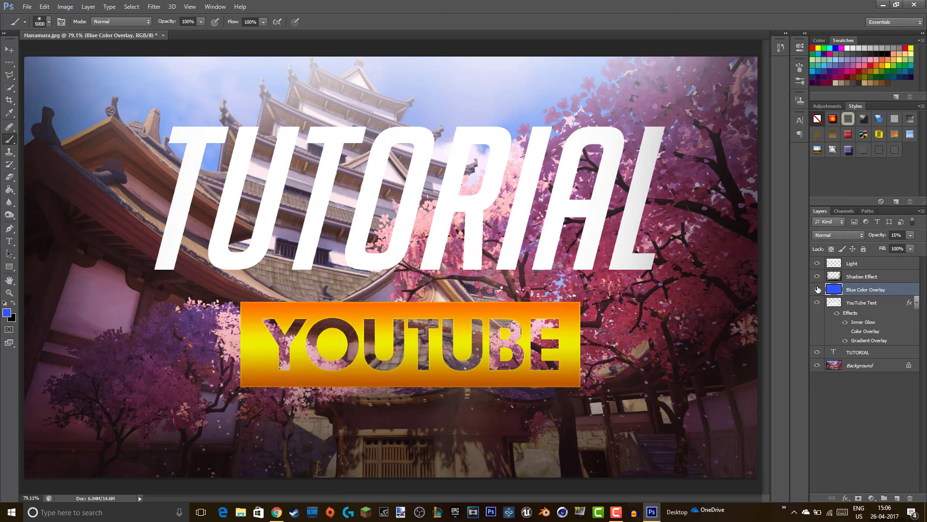
- Reduce the overlay opacity further to 5% and toggle its visibility to compare
right_click(867, 293)
click(840, 140)
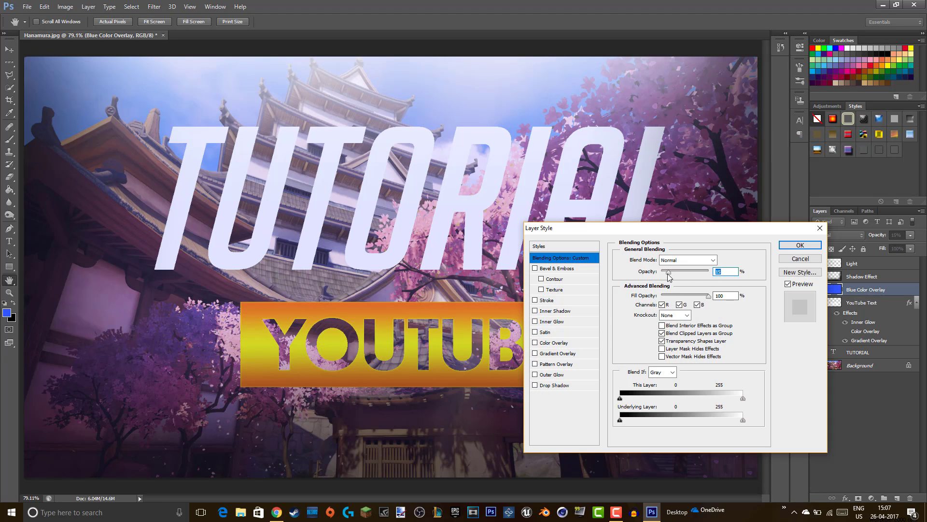
drag(670, 276, 666, 276)
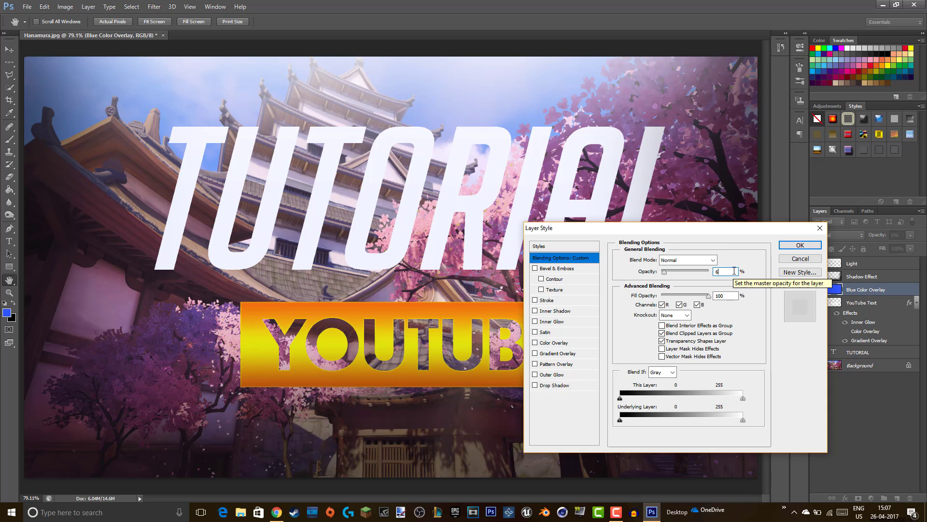
key(Down)
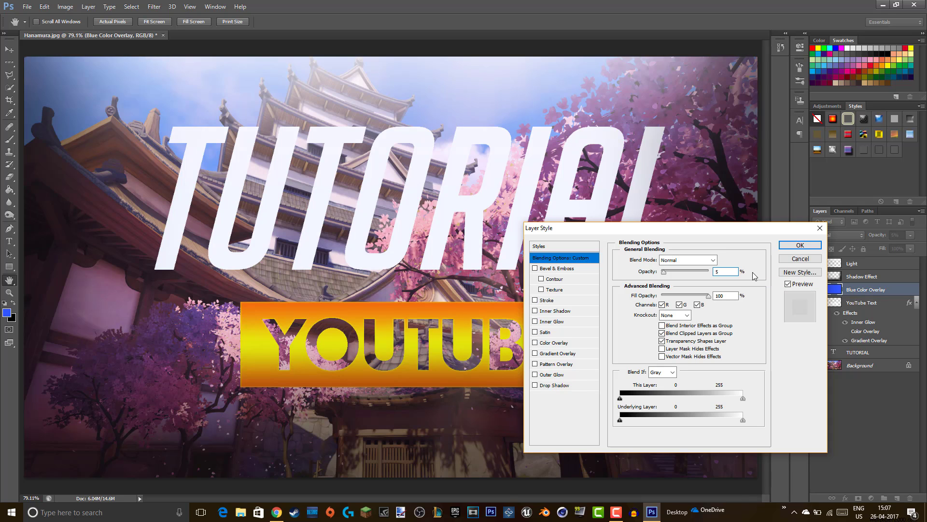
click(799, 245)
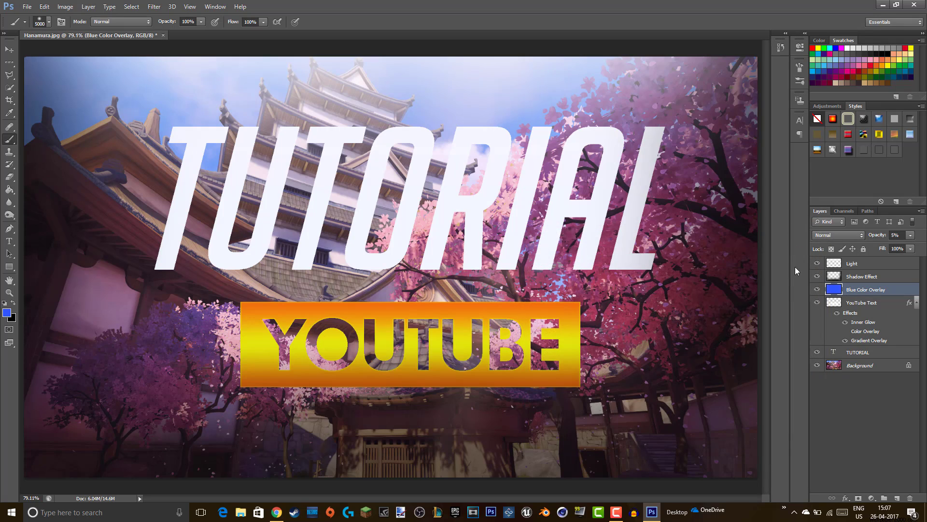
click(816, 289)
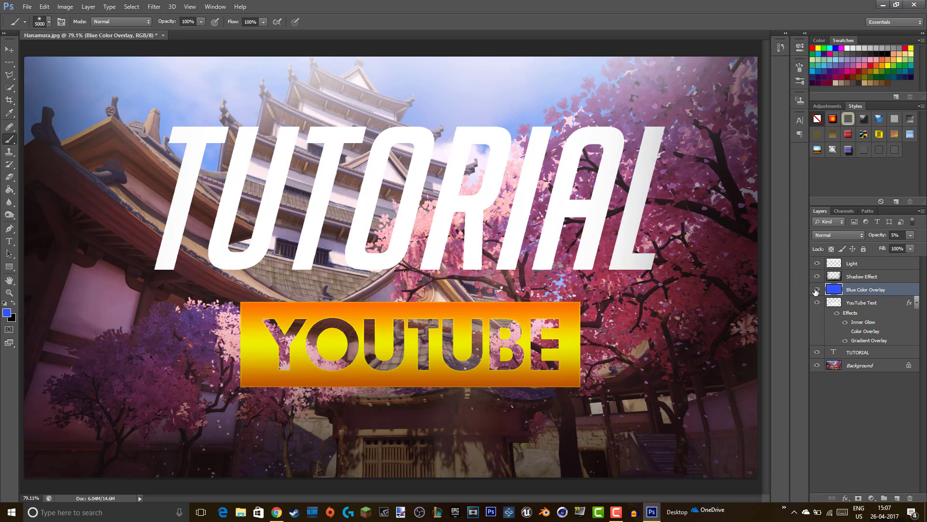
click(817, 290)
click(816, 289)
click(816, 289)
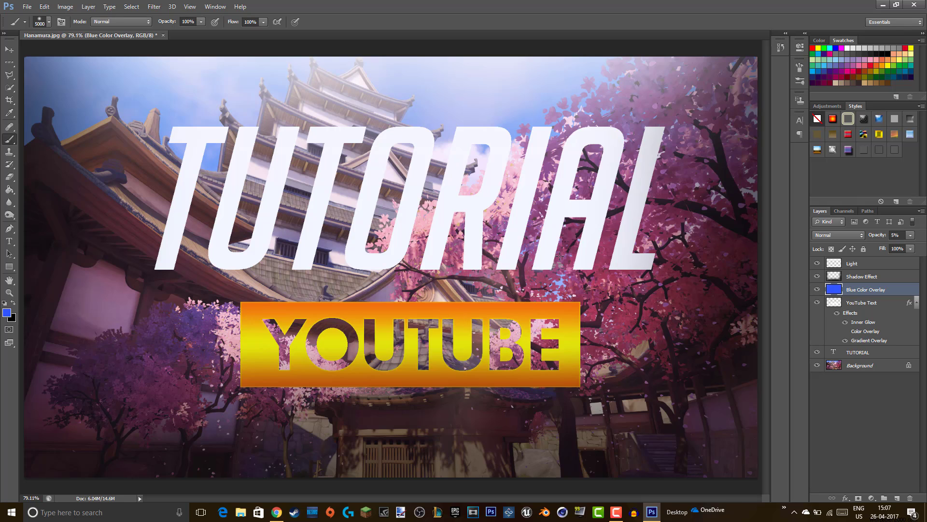
click(897, 406)
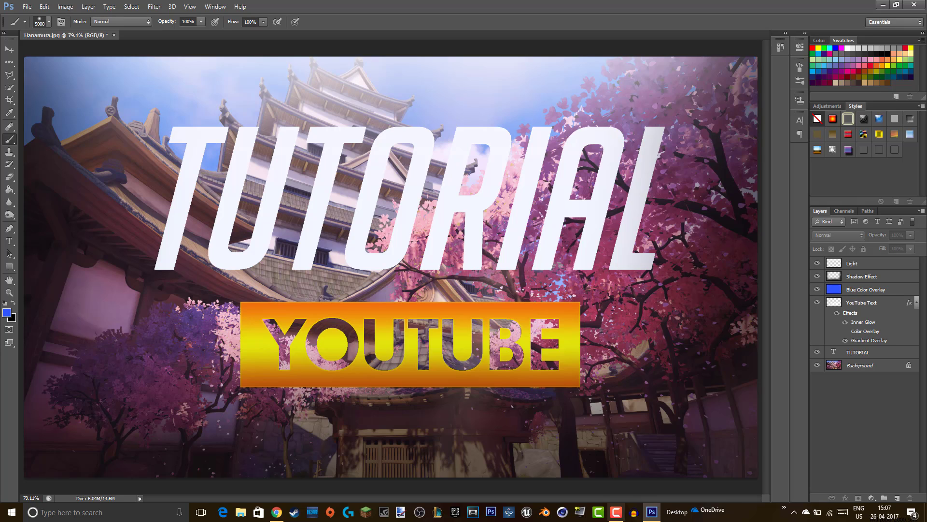
click(616, 511)
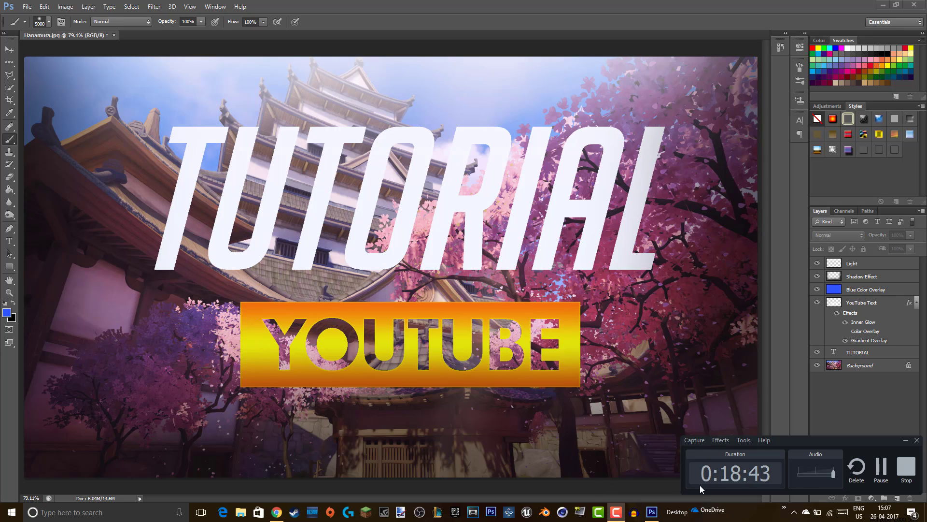